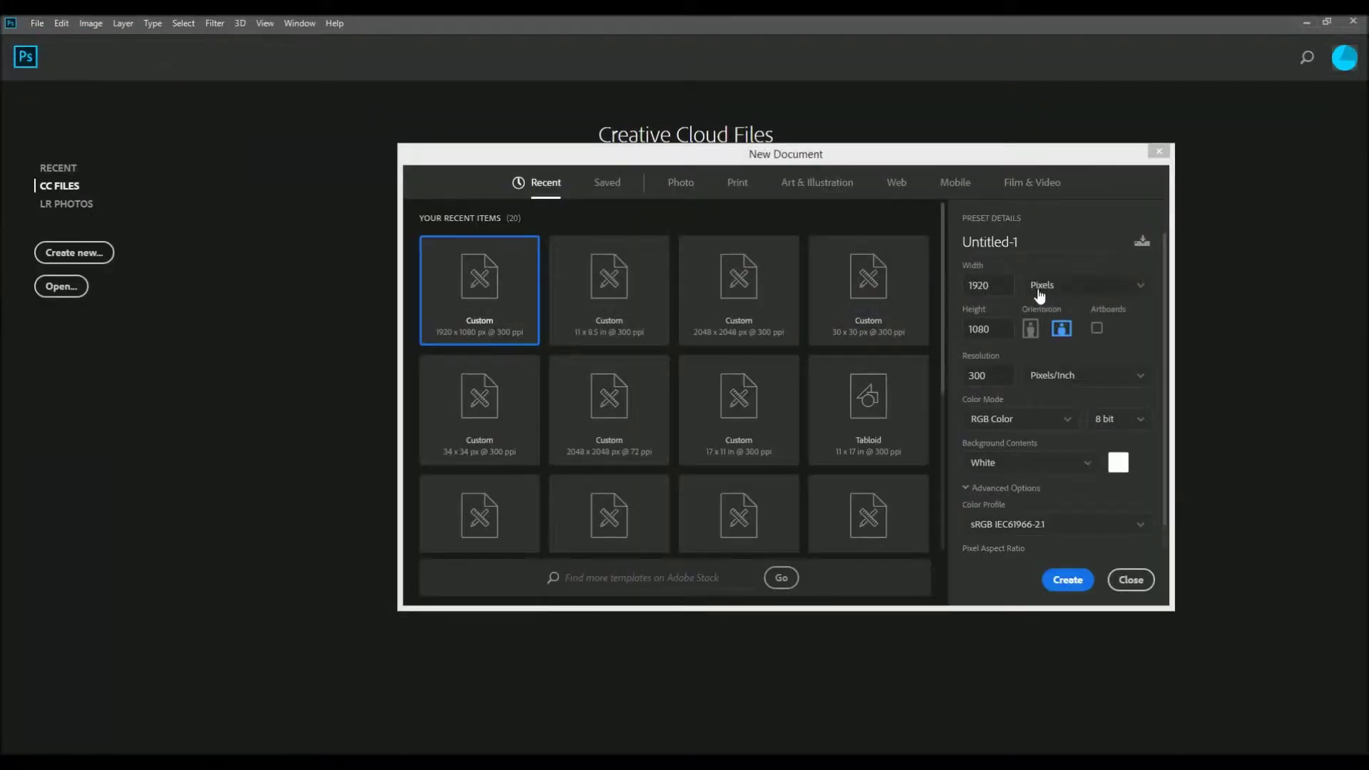
Create a new 2048×2048 pixel document
type("2048")
key("Tab")
type("2048")
left_click(1067, 580)
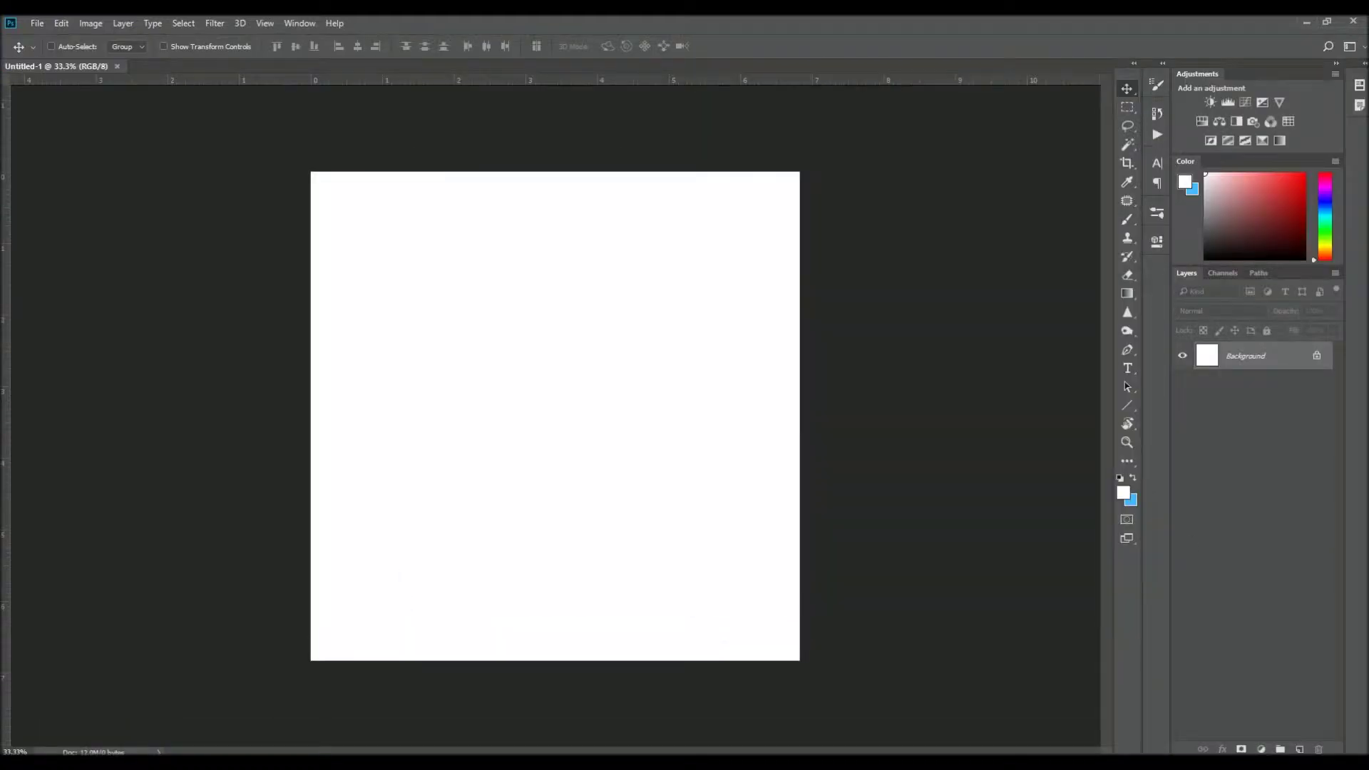
Place and group the Polaroid frame images, leaving only Frame-09 visible and selected
key("Return")
key("Return")
key("Return")
key("Return")
key("Return")
key("Return")
key("Return")
key("Return")
key("Return")
Merge the visible frame into a layer named 'frame01' and delete its black photo window
key("Return")
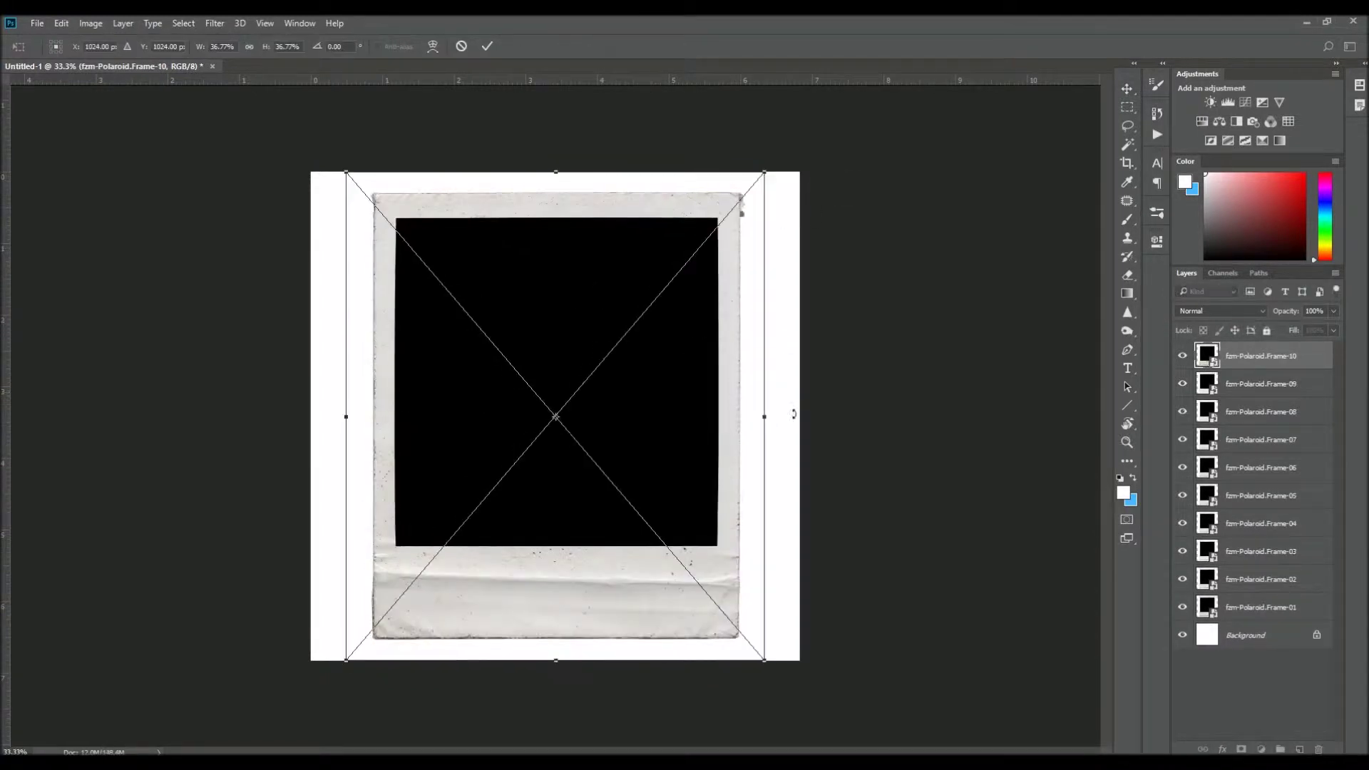
key("Return")
key("Return")
key("Return")
key("ctrl+g")
mouse_move(1182, 364)
left_mouse_down()
mouse_move(1180, 670)
mouse_move(1182, 474)
left_mouse_up()
left_click(1218, 475)
scroll(1192, 408, "up", 1)
key("ctrl+shift+alt+e")
double_click(1255, 356)
type("frame01")
key("Return")
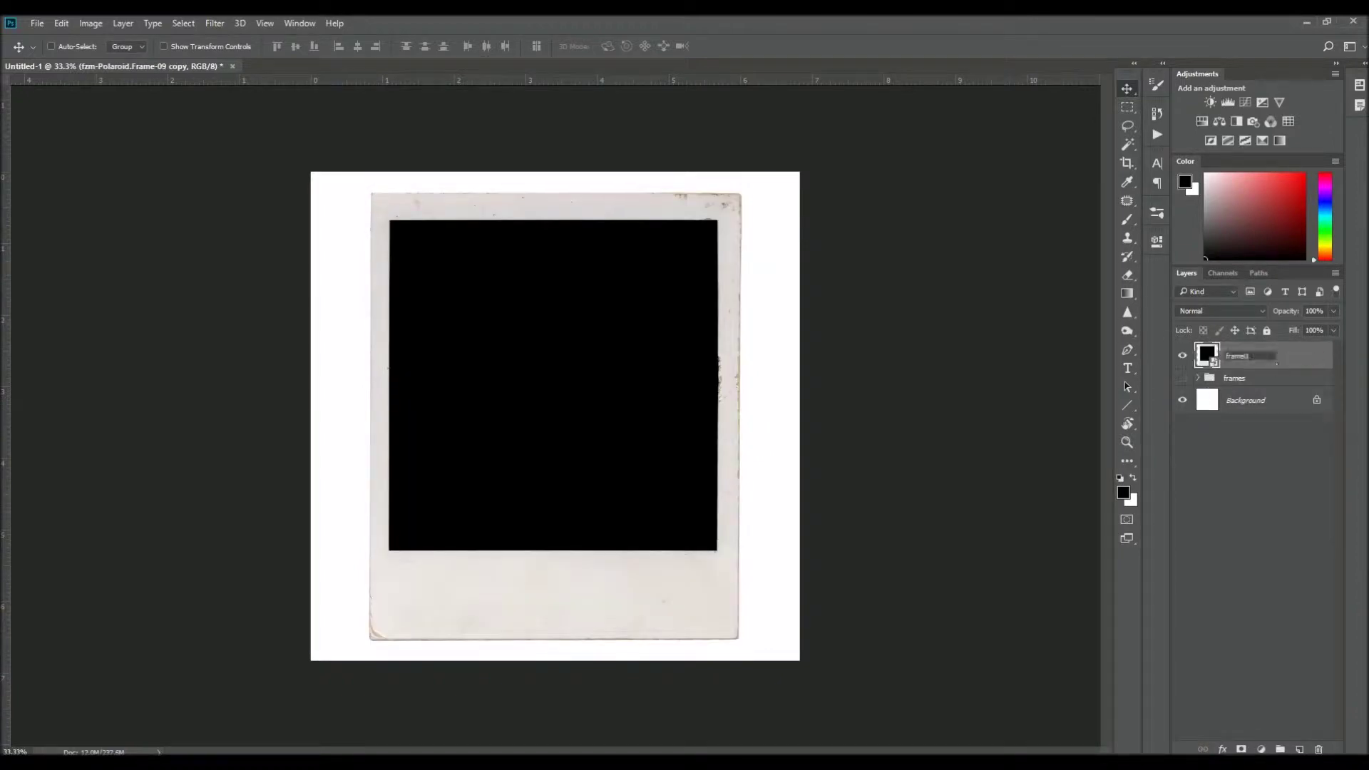
left_click(1130, 148)
left_click(625, 321)
key("Delete")
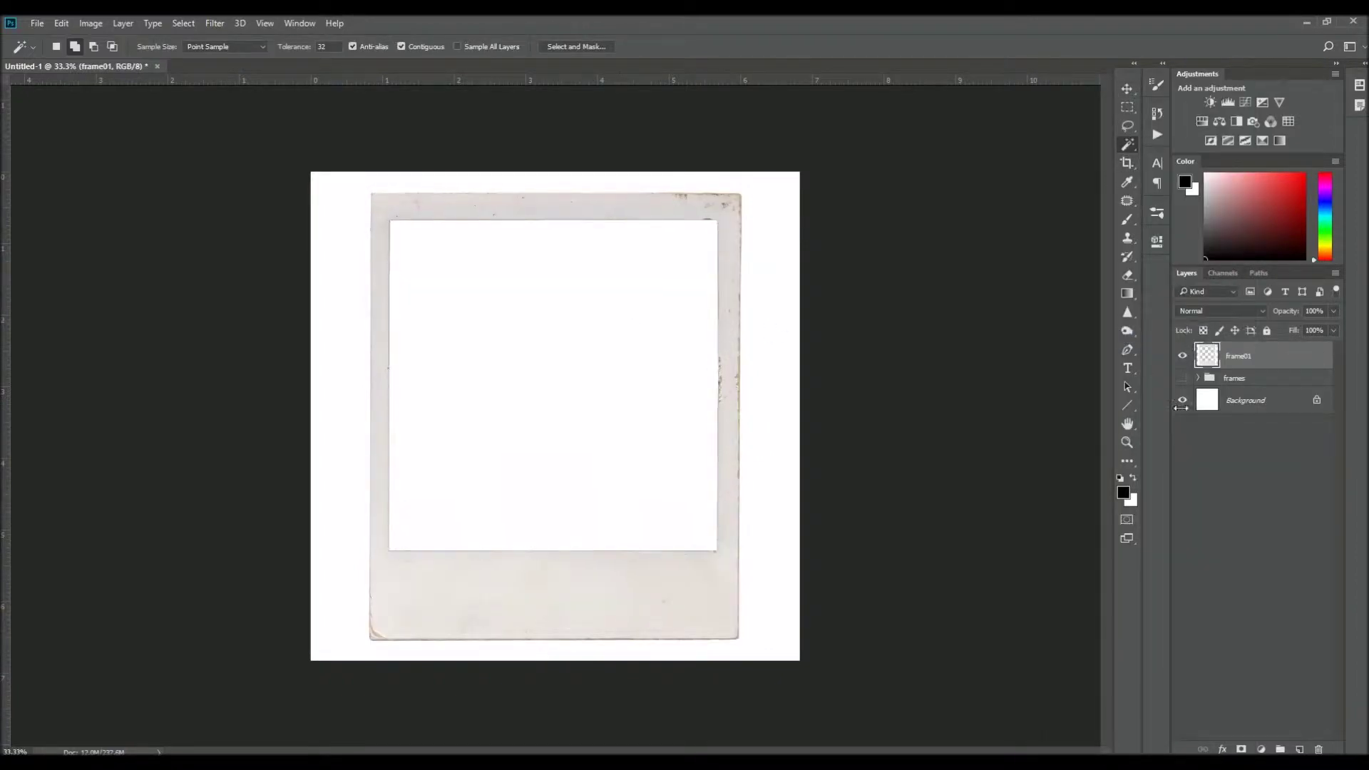
Hide the background, then scale and position the girl's photo over the window at 50% opacity
left_click(1182, 402)
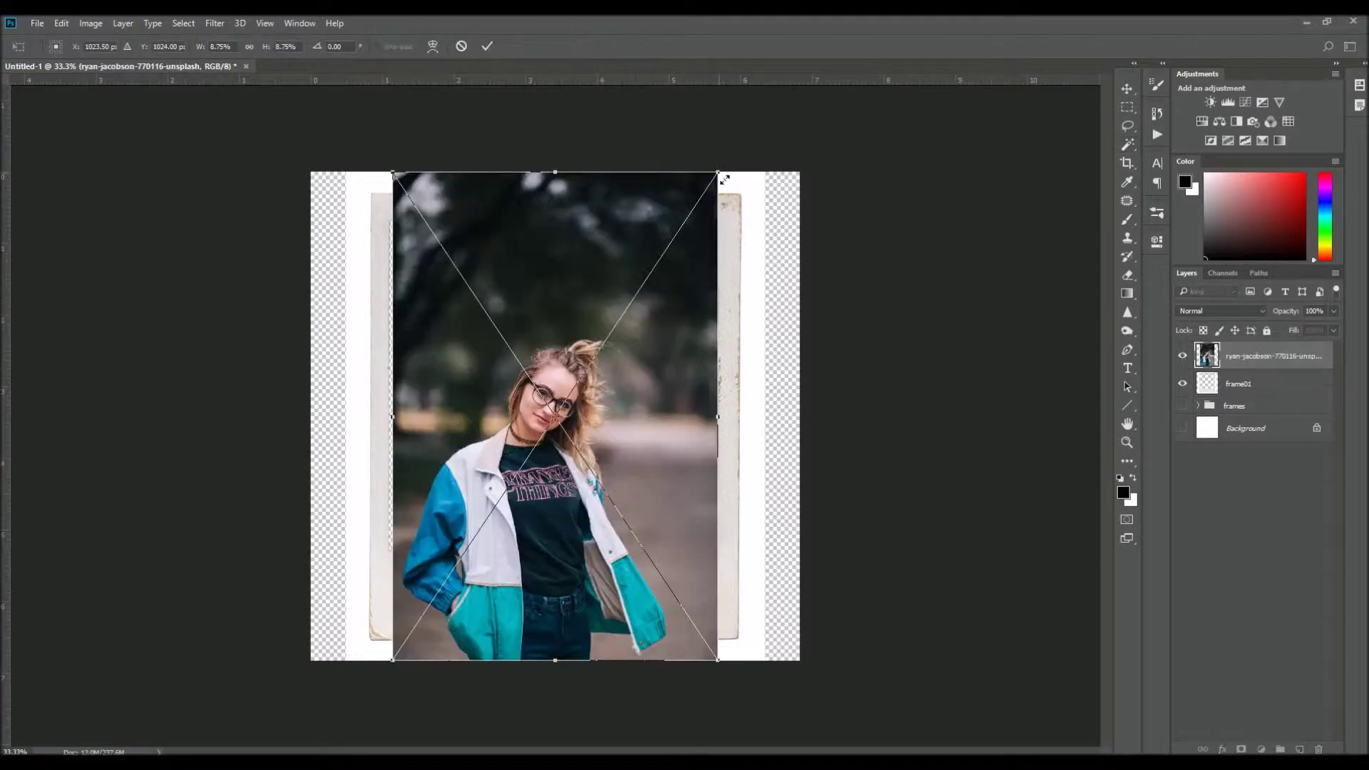
left_click_drag(725, 177, 757, 100)
key("5")
left_click_drag(647, 273, 648, 344)
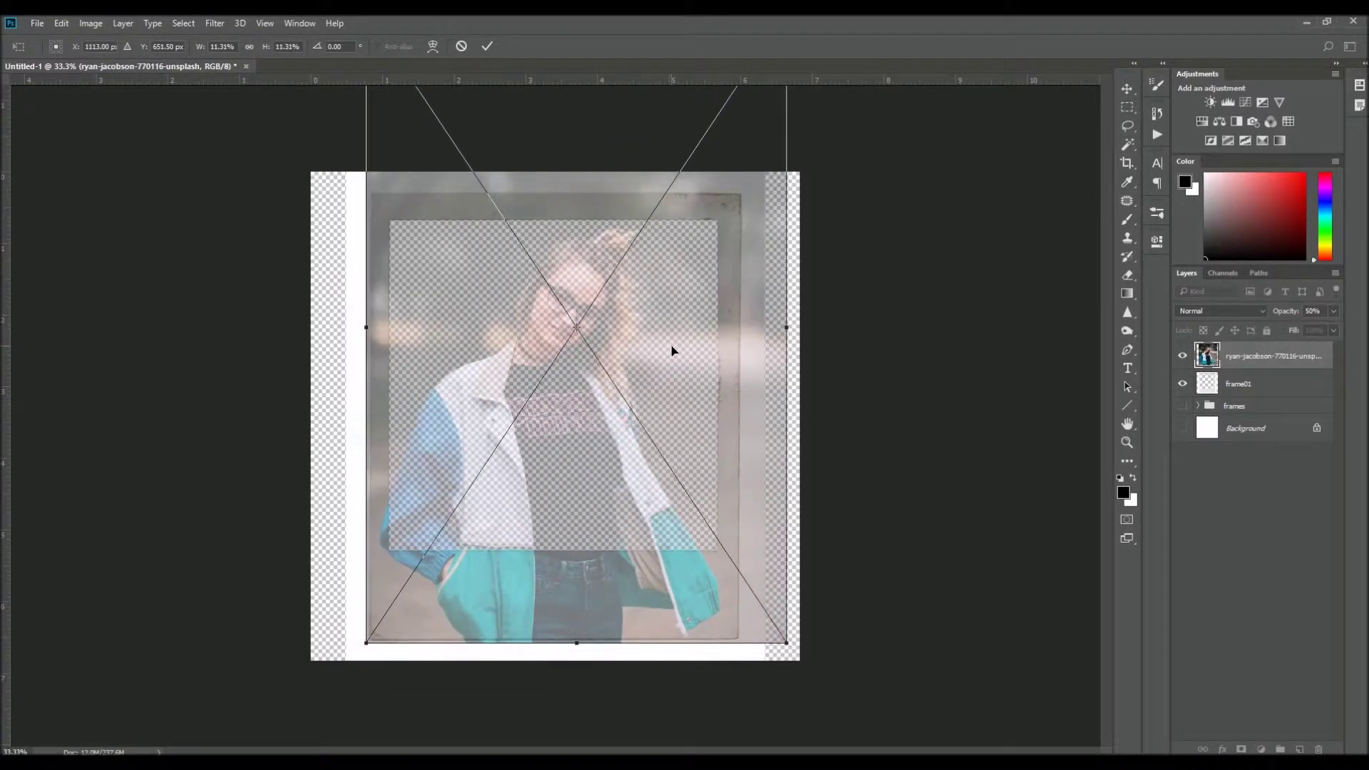
key("ctrl+minus")
left_click_drag(672, 144, 683, 145)
Commit the photo at 100% opacity below frame01 and add a Color Balance adjustment
key("Return")
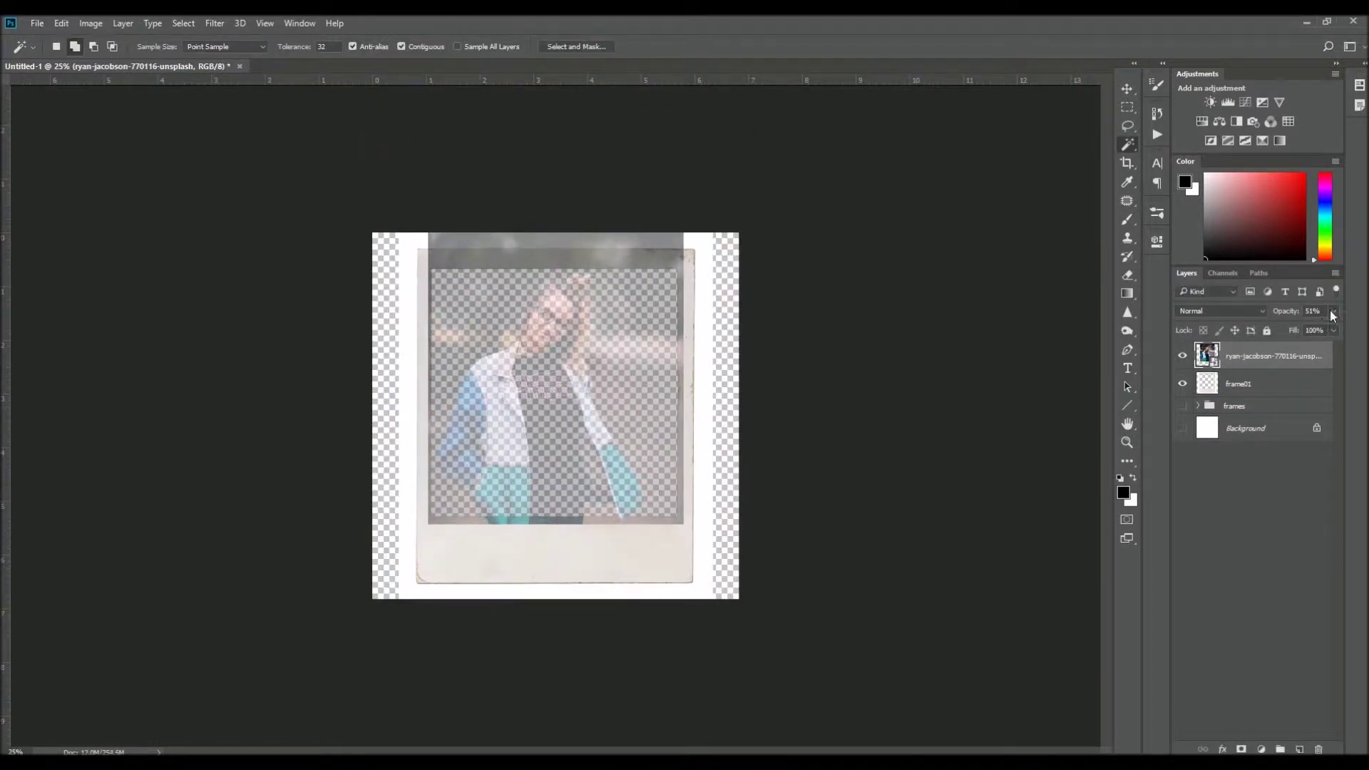
key("0")
left_click_drag(1273, 356, 1272, 394)
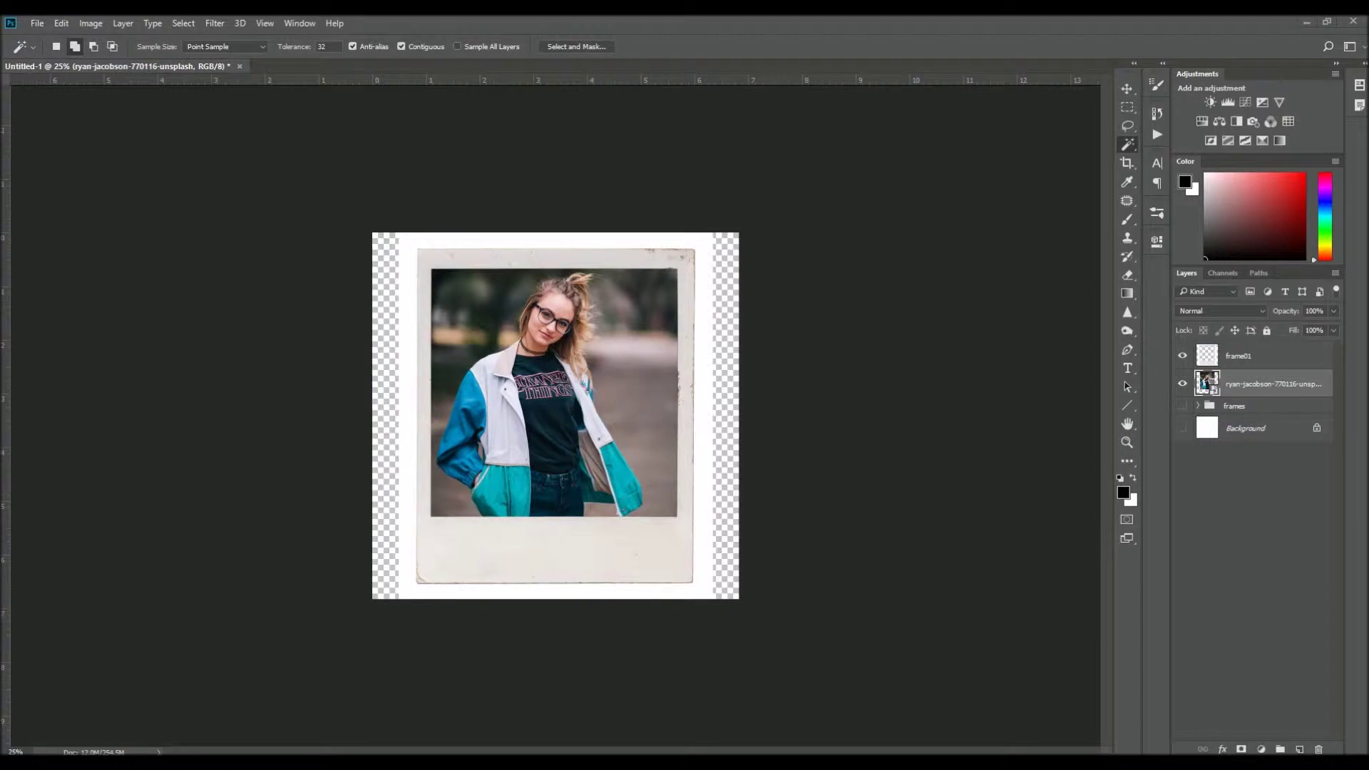
left_click(1219, 122)
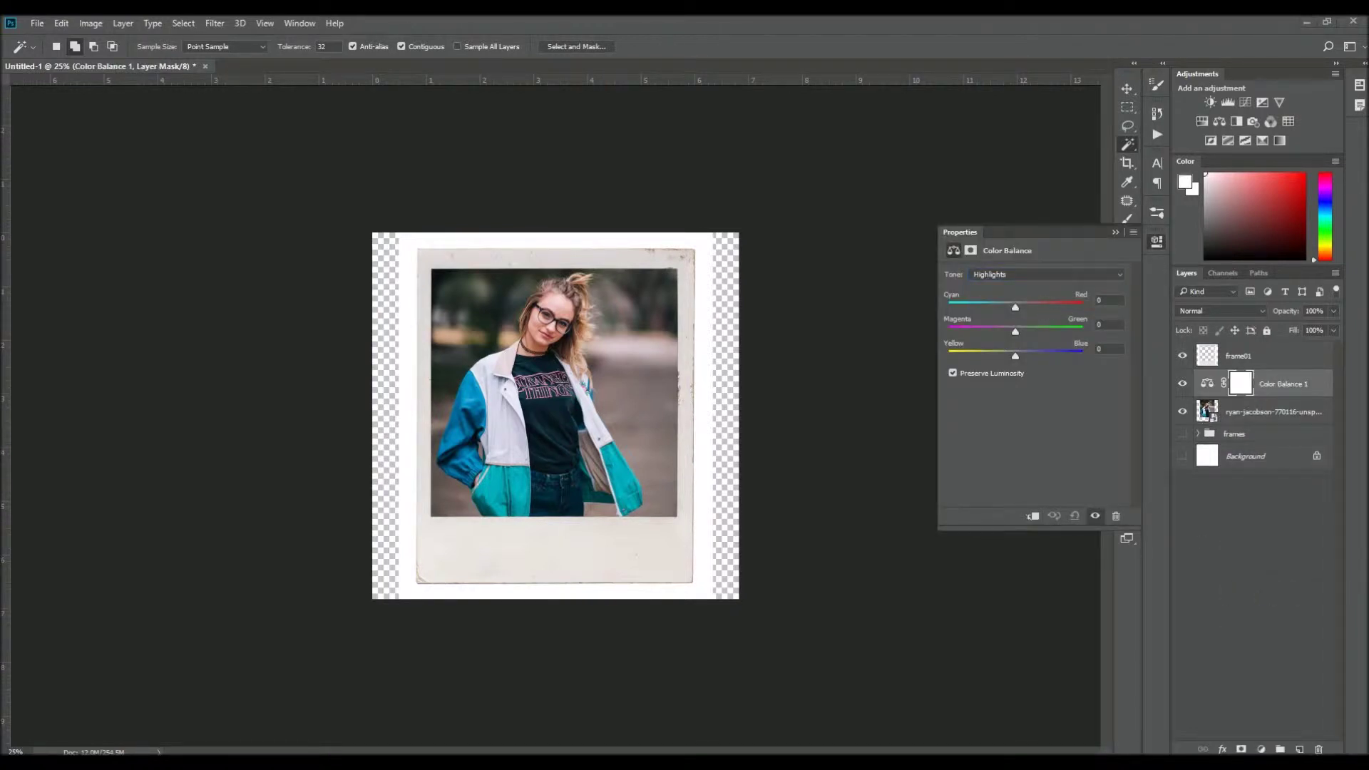
Warm the photo toward red with Color Balance and lift its shadows with RGB and Blue Curves
mouse_move(1015, 356)
left_mouse_down()
mouse_move(965, 356)
mouse_move(1007, 332)
left_mouse_up()
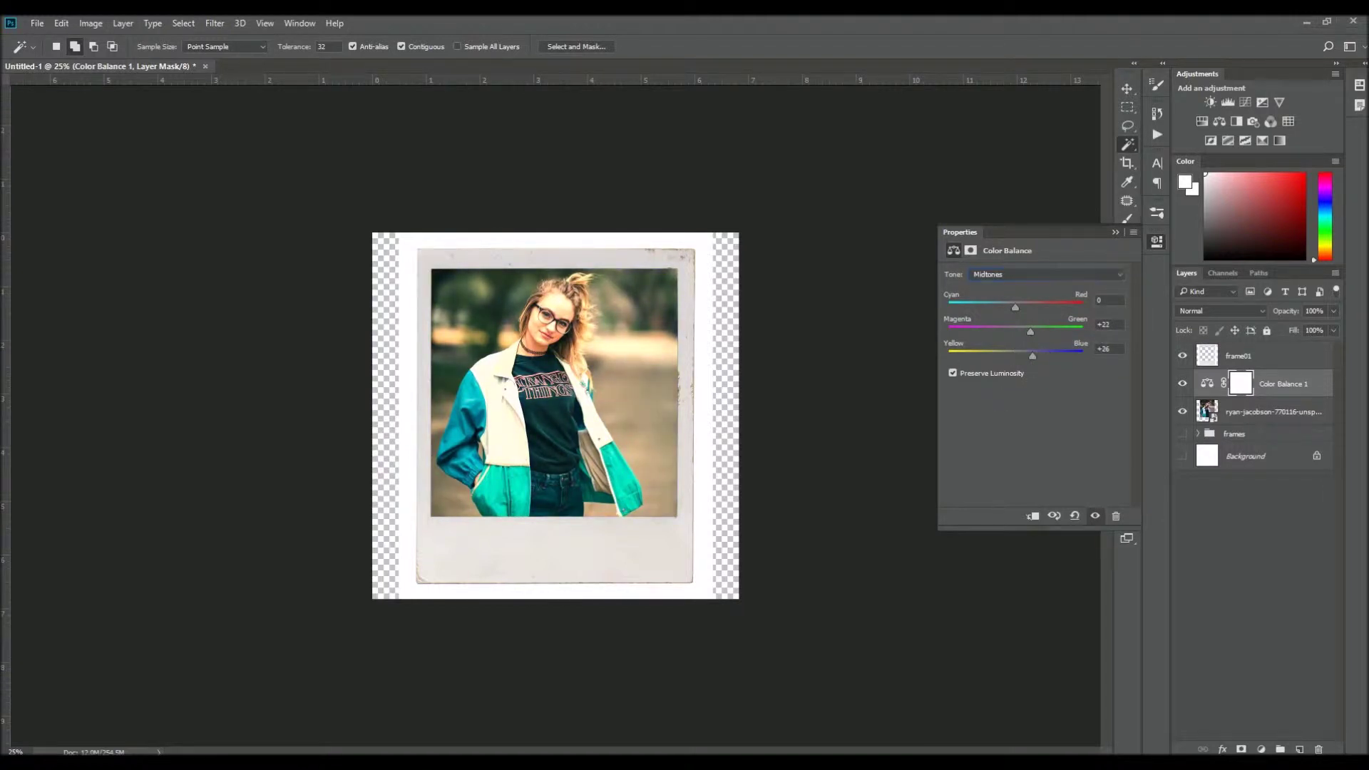
left_click_drag(1018, 301, 1045, 305)
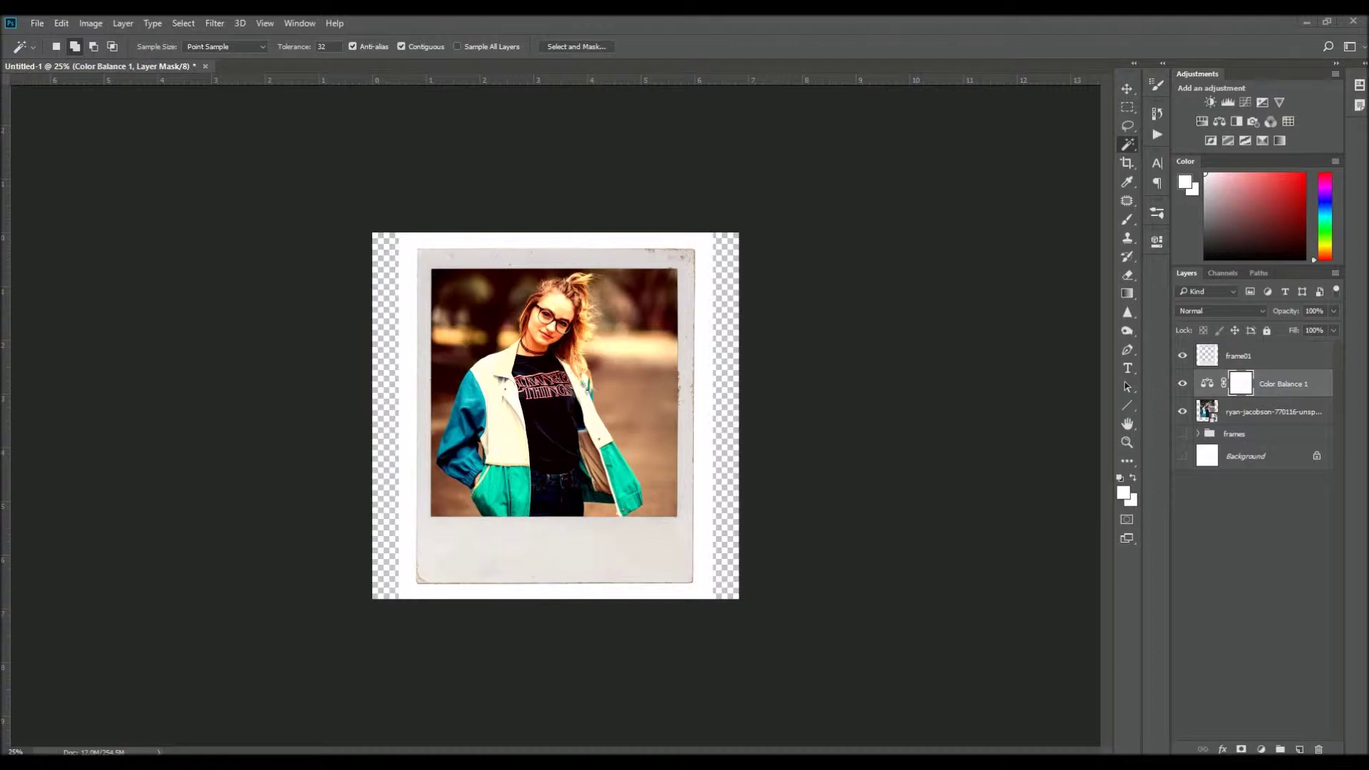
left_click(1260, 749)
left_click(1266, 516)
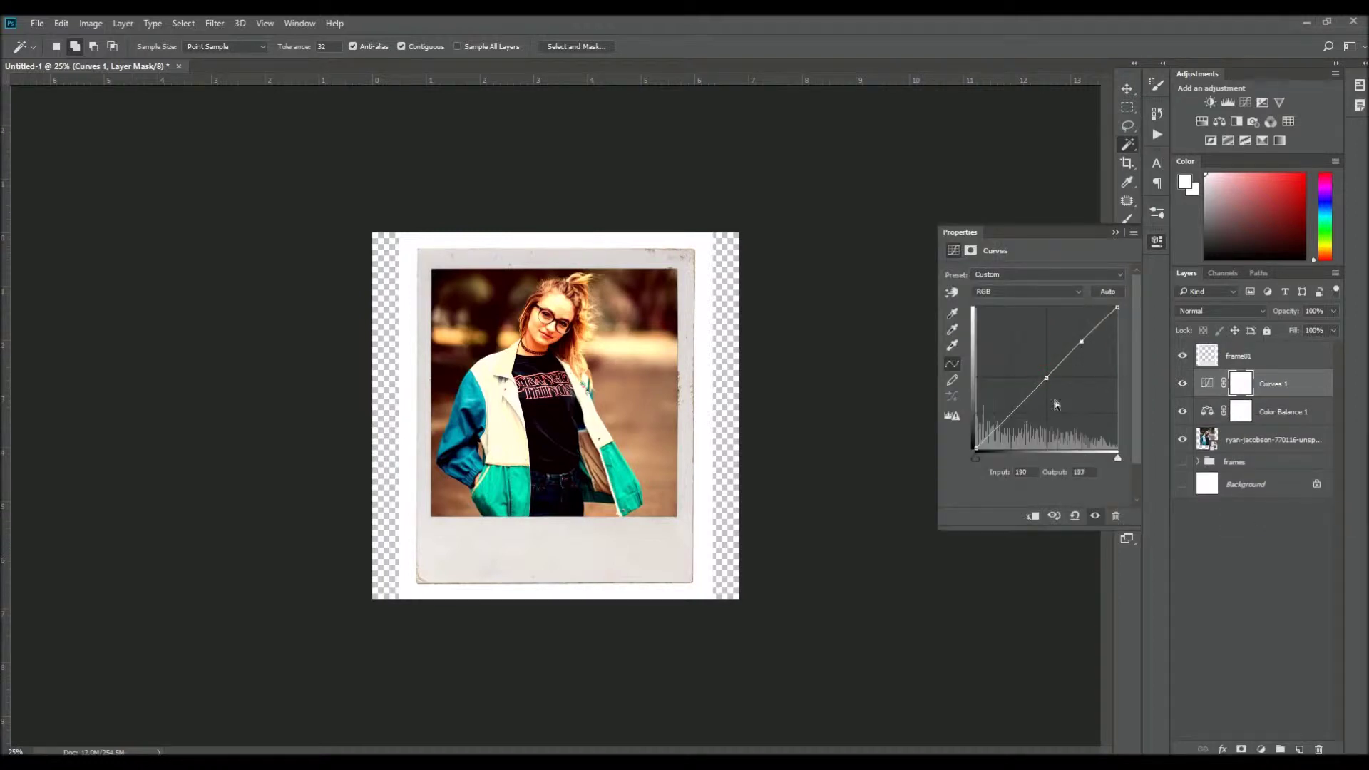
left_click_drag(975, 449, 972, 440)
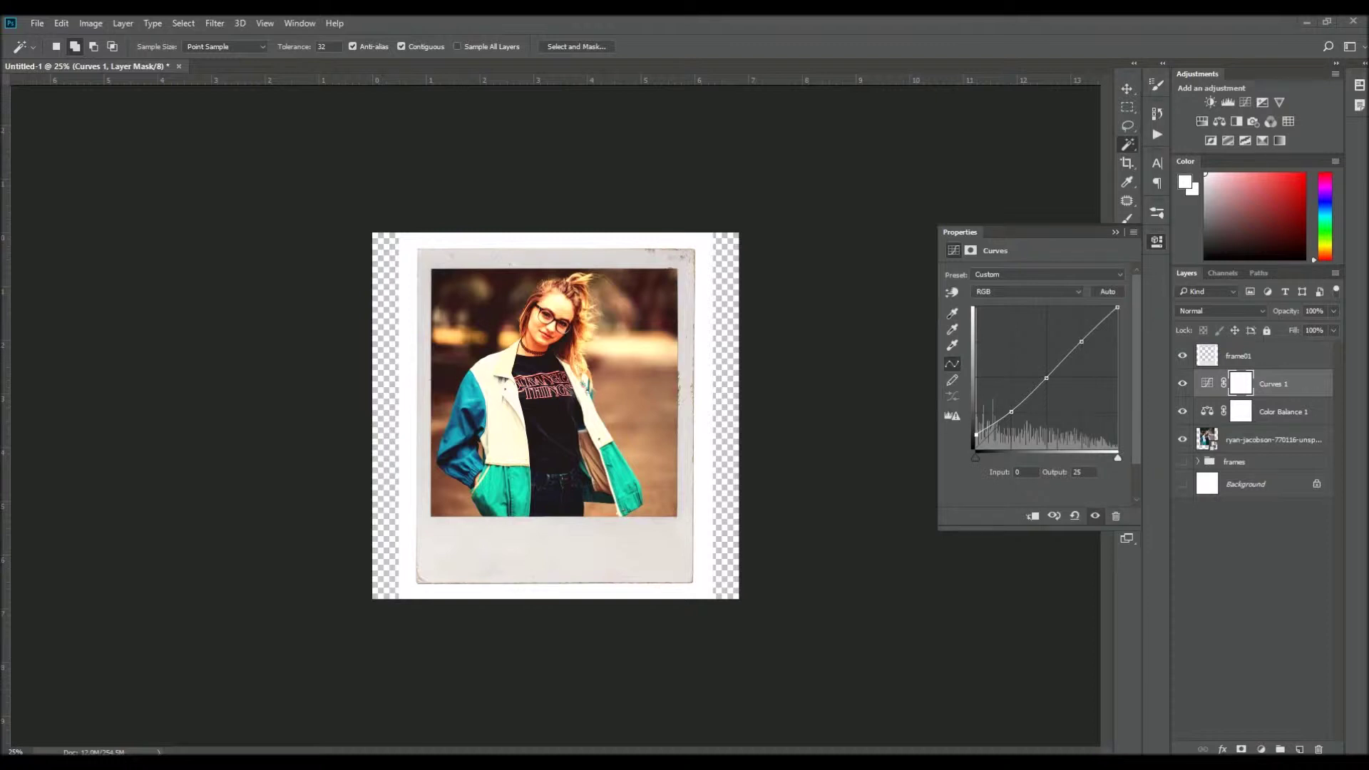
left_click(1048, 290)
left_click(998, 329)
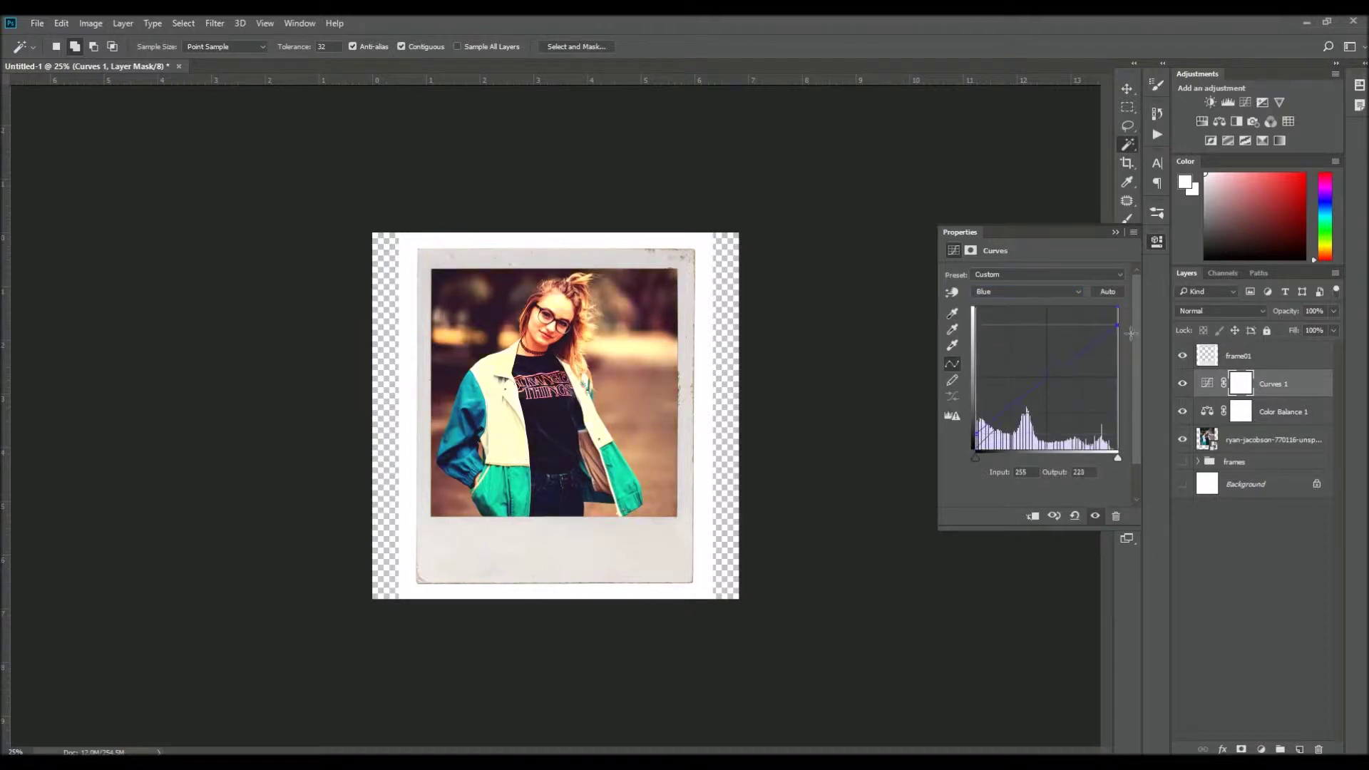
left_click(1114, 233)
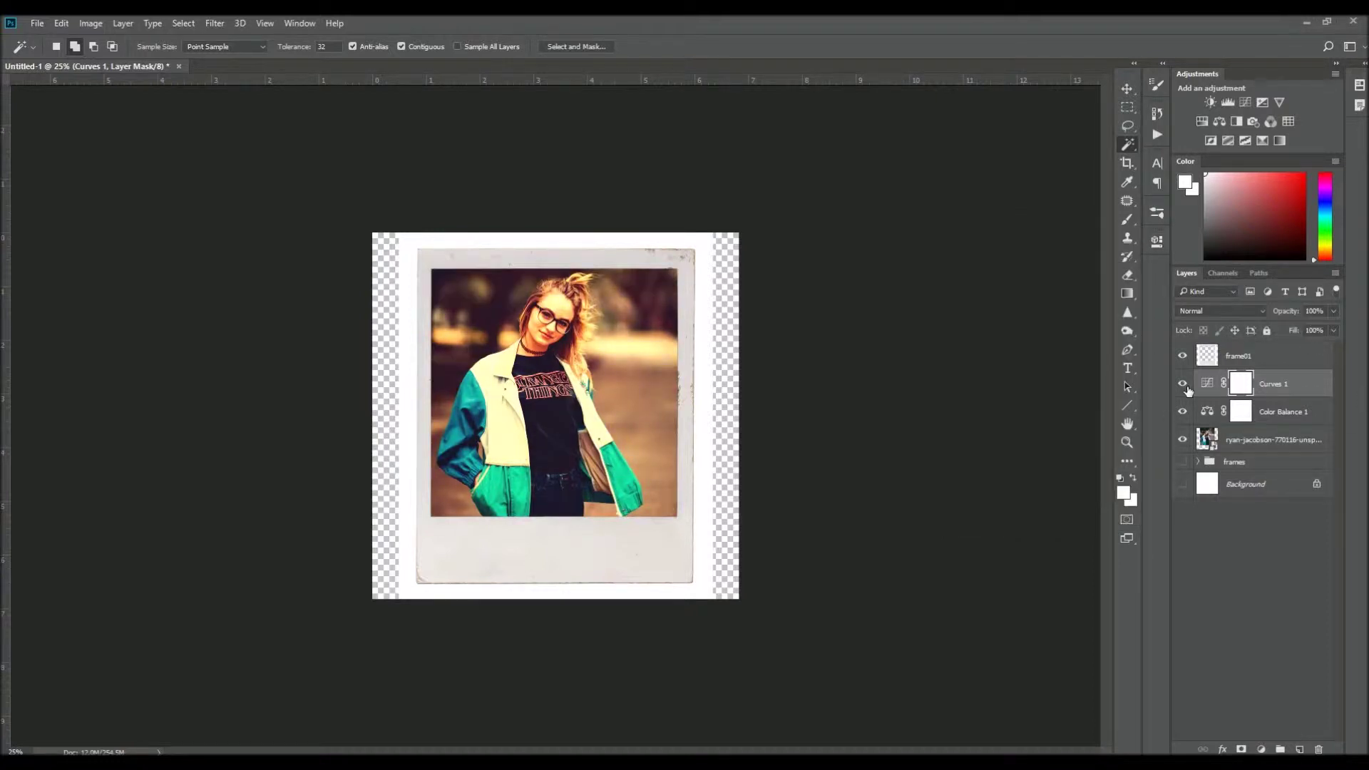
Group both adjustments as 'color correction' and duplicate the photo layer
left_click(1276, 411, "shift")
key("ctrl+g")
double_click(1247, 378)
type("color correction")
key("Return")
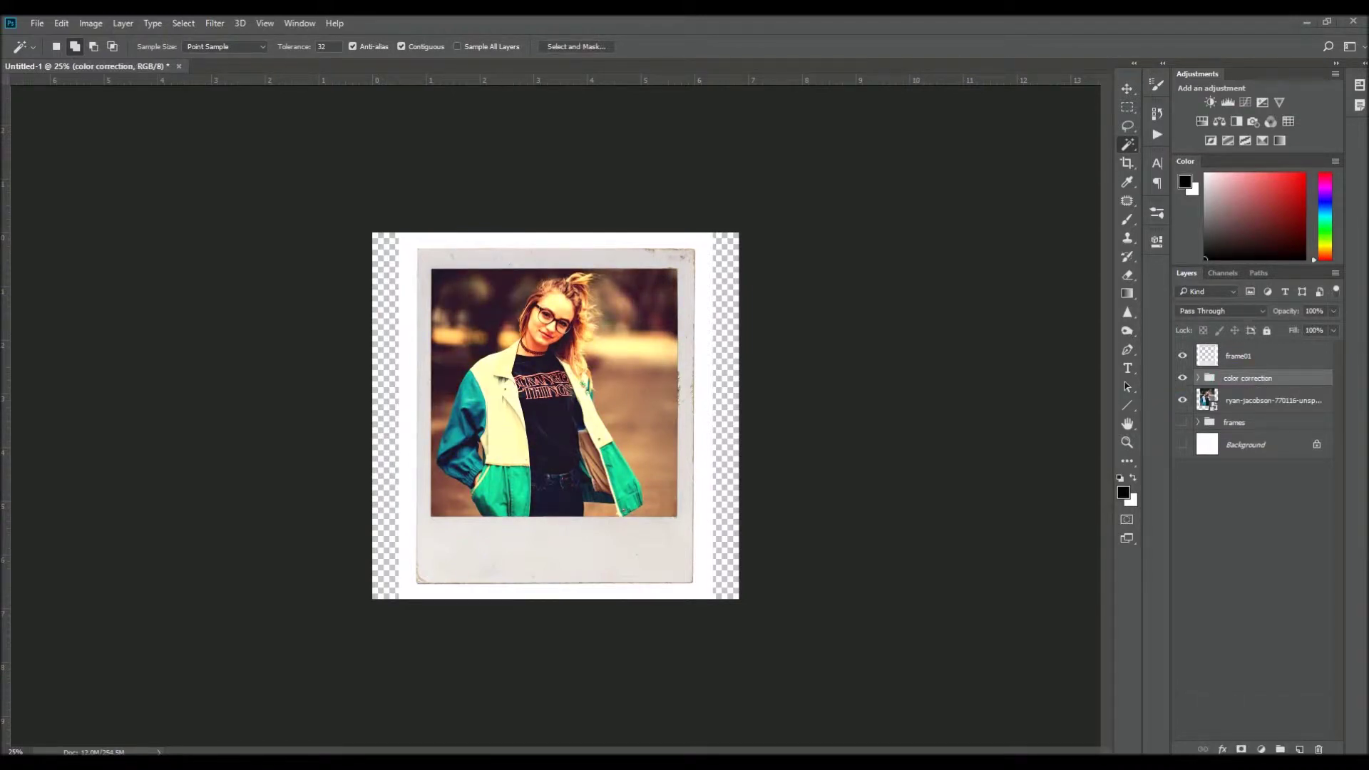
left_click(1272, 400)
key("ctrl+j")
left_click(215, 22)
Apply Add Noise at 0.15% with Uniform distribution to the photo copy
left_click(442, 161)
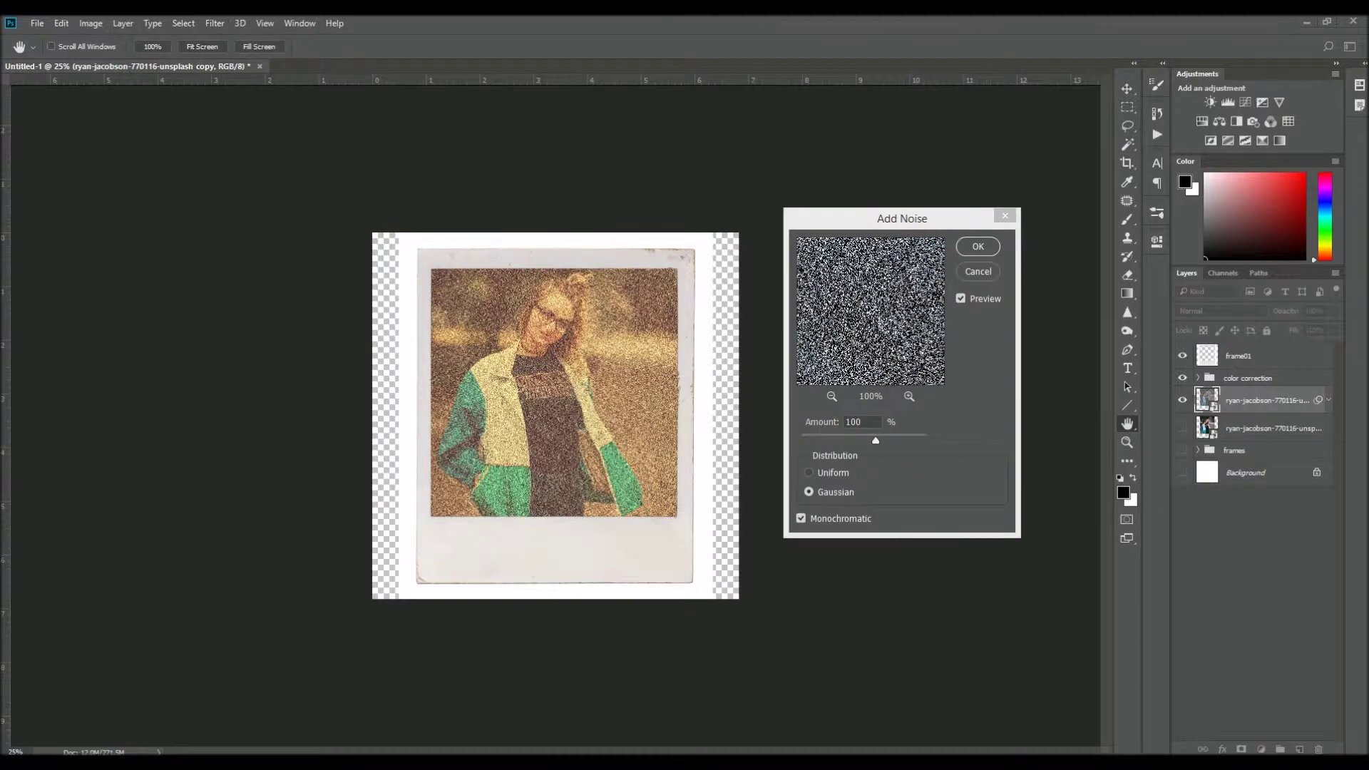
left_click(808, 472)
left_click_drag(876, 440, 801, 442)
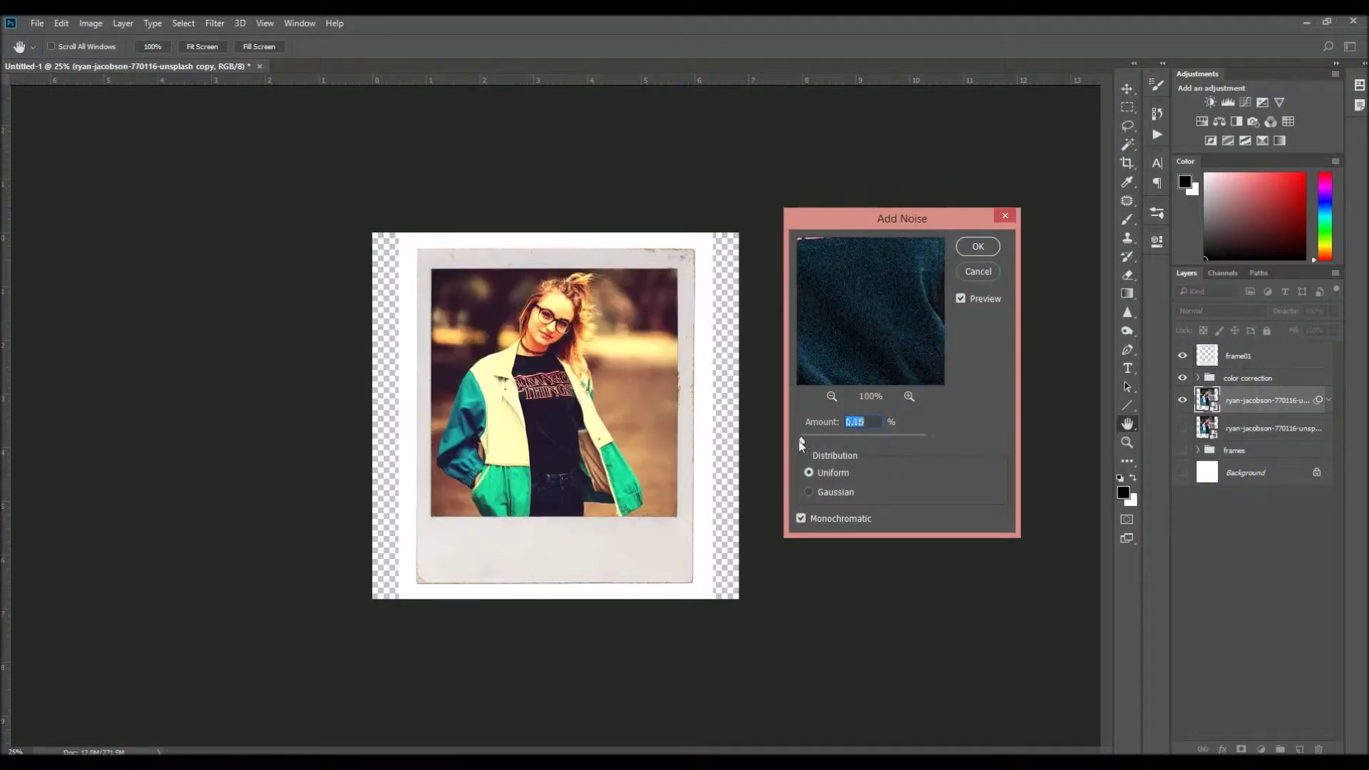
key("Return")
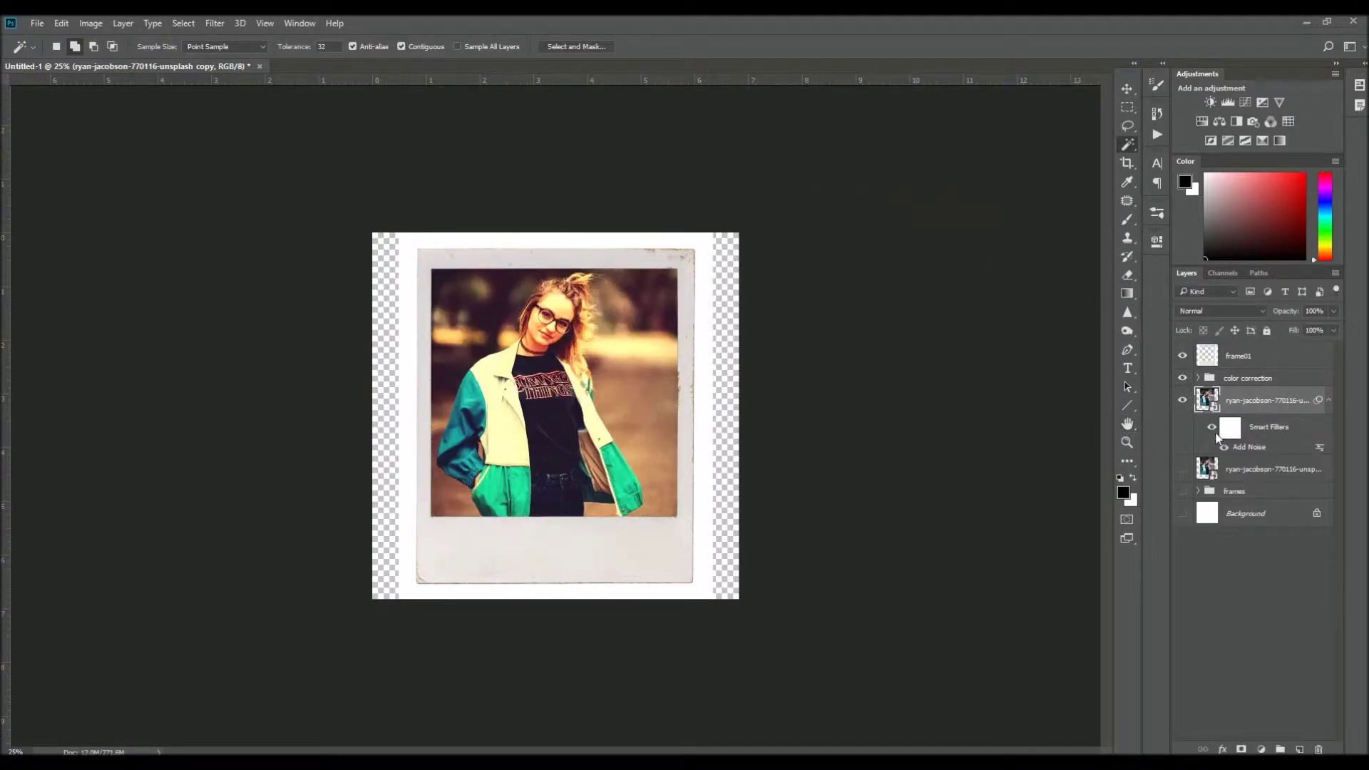
key("v")
scroll(684, 336, "up", 3)
scroll(684, 337, "down", 3)
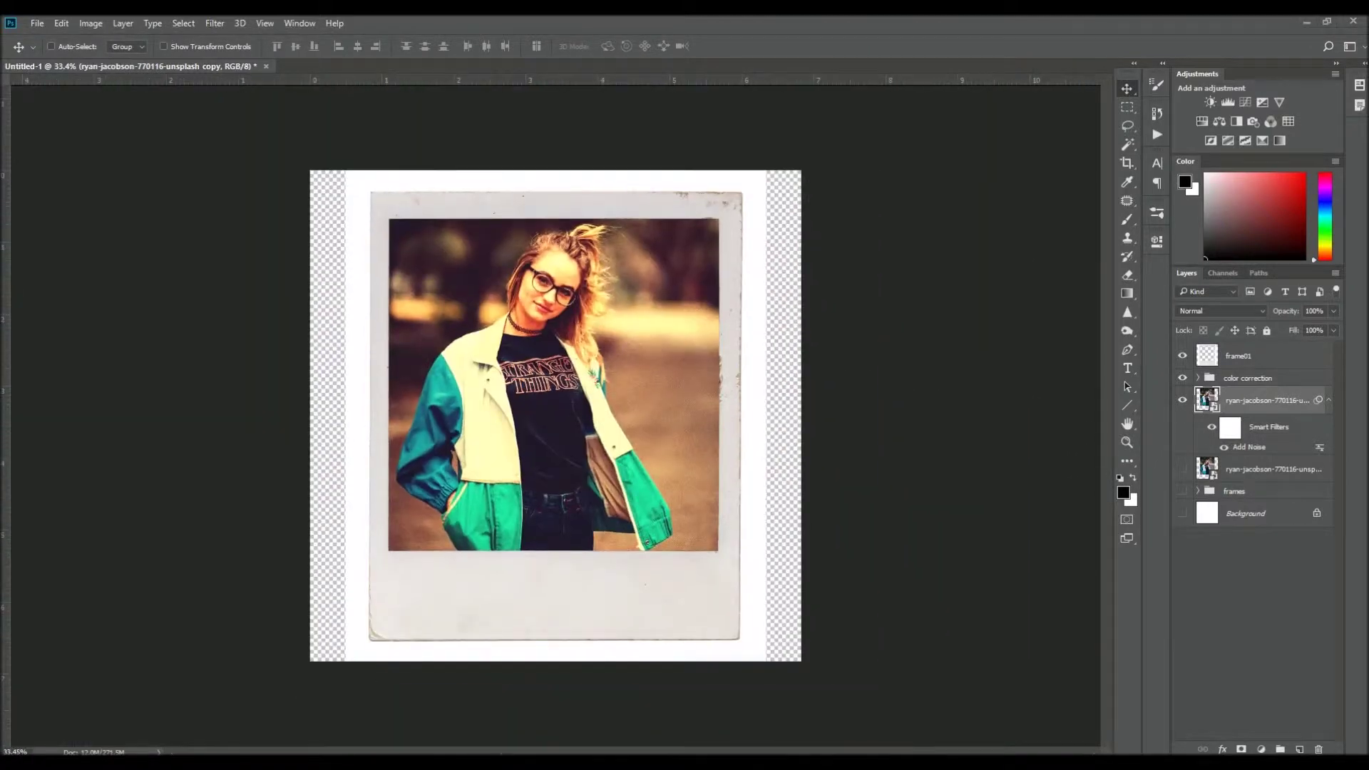
Duplicate the noisy photo layer and give it a 1.3-pixel Gaussian Blur
key("ctrl+j")
left_click(215, 23)
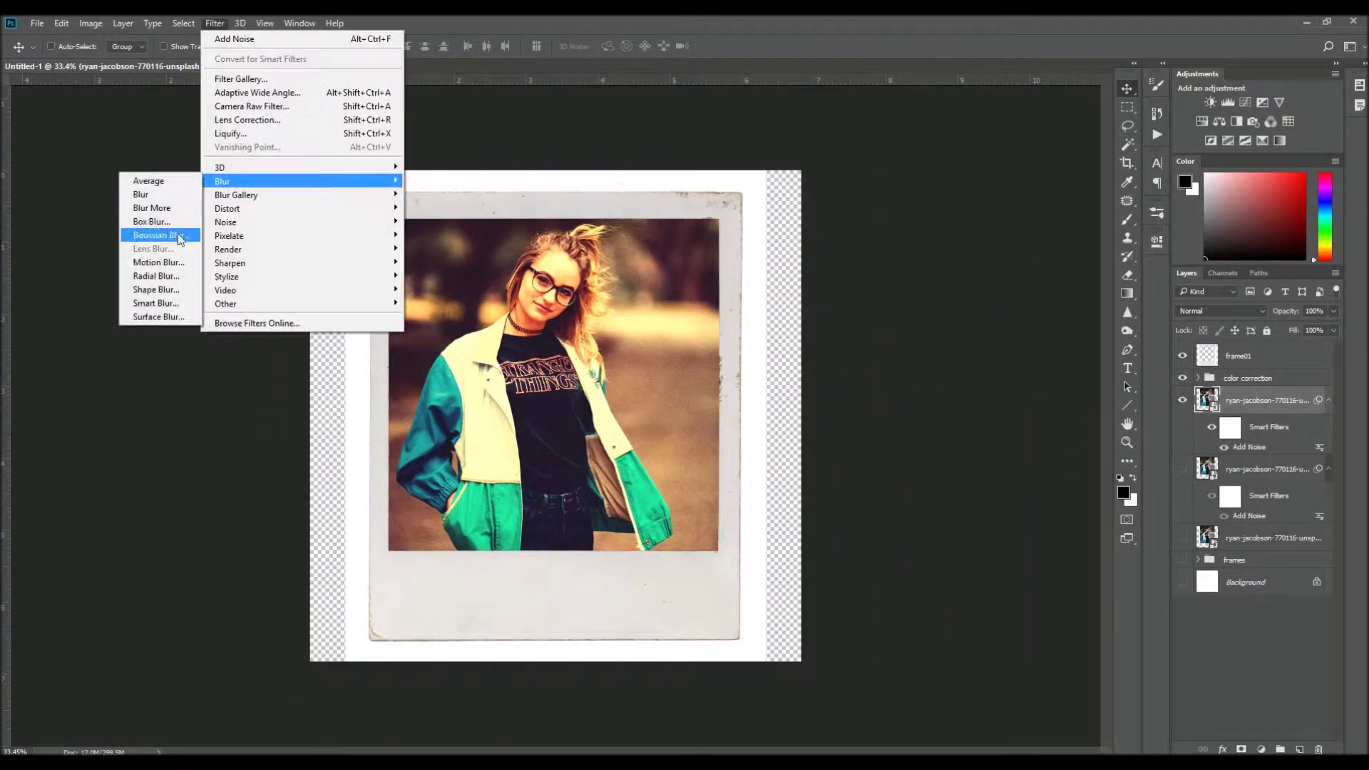
left_click(153, 221)
scroll(608, 370, "up", 3)
left_click_drag(869, 400, 855, 402)
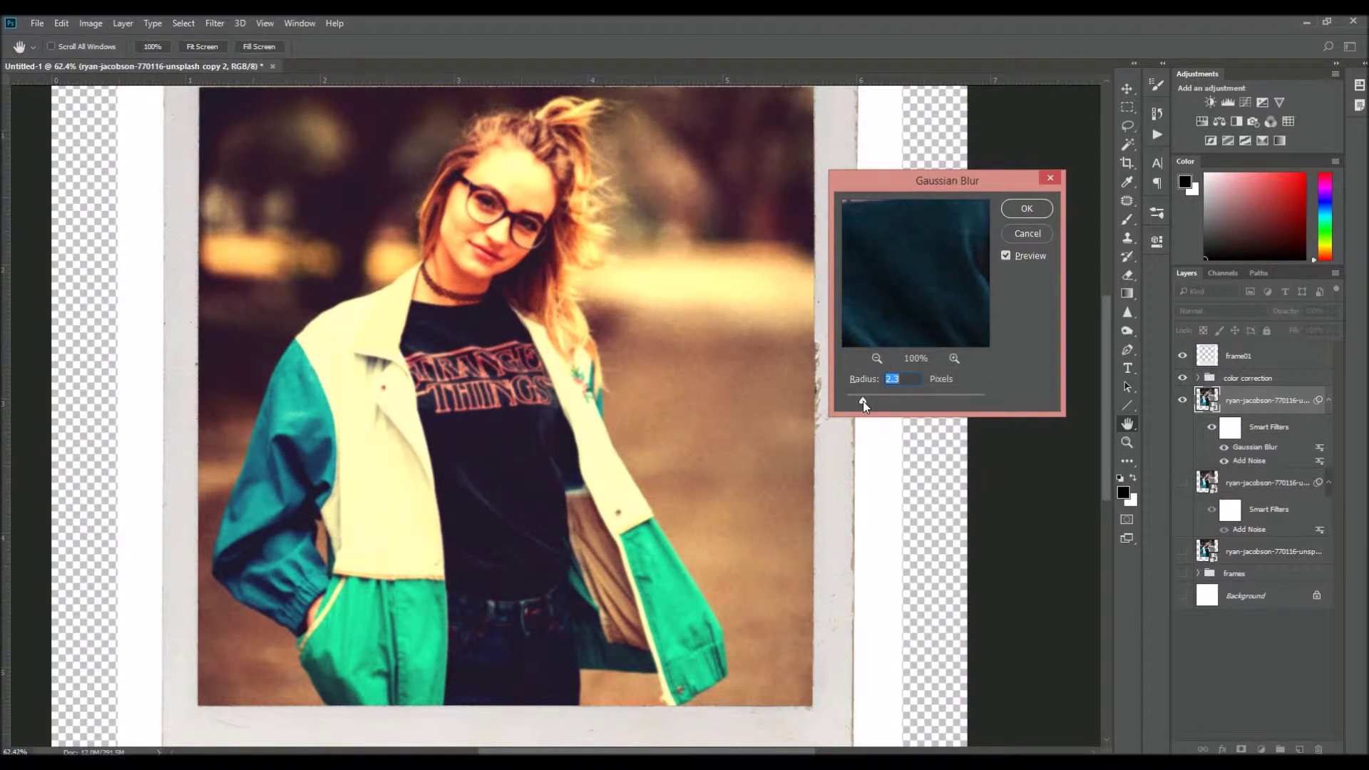
left_click(1027, 209)
scroll(988, 223, "down", 2)
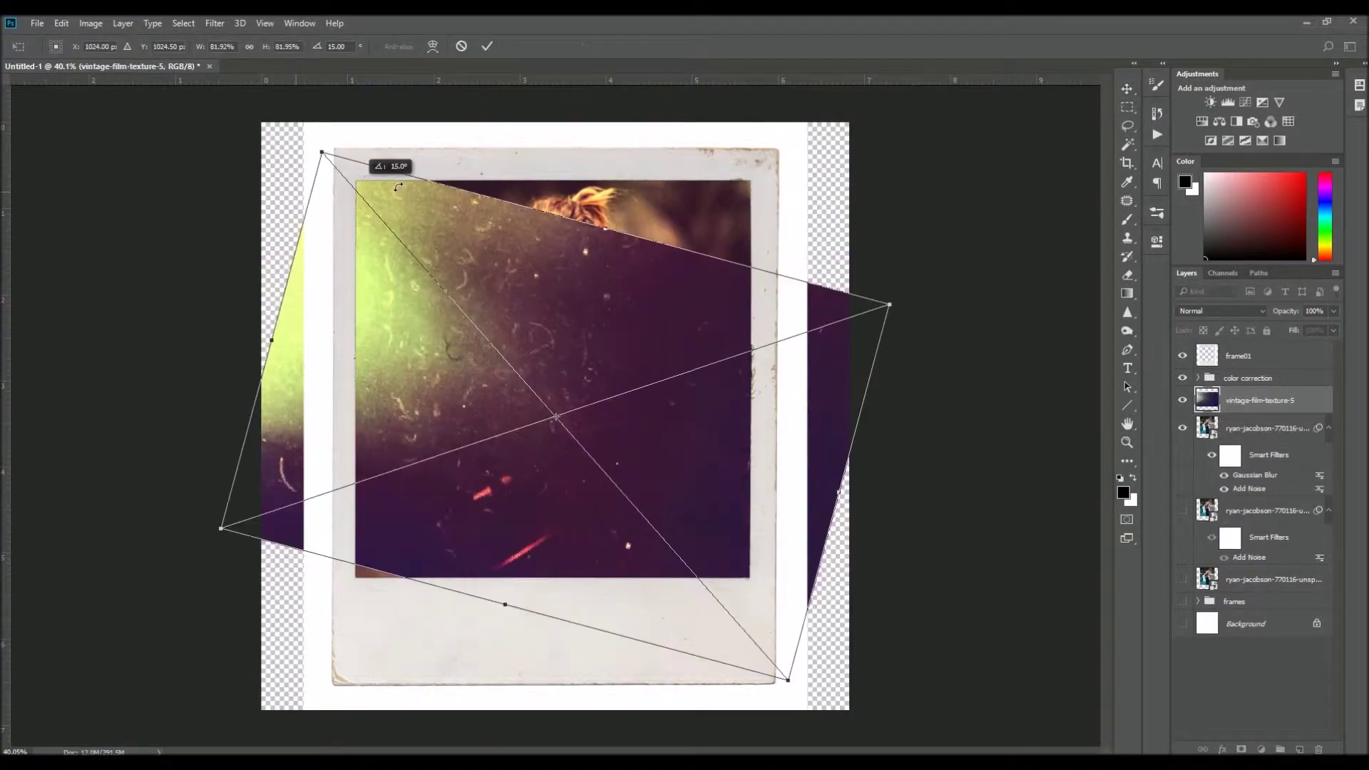
Commit the rotated vintage film texture and set its blend mode to Soft Light
key("Return")
left_click(1220, 311)
left_click(1221, 461)
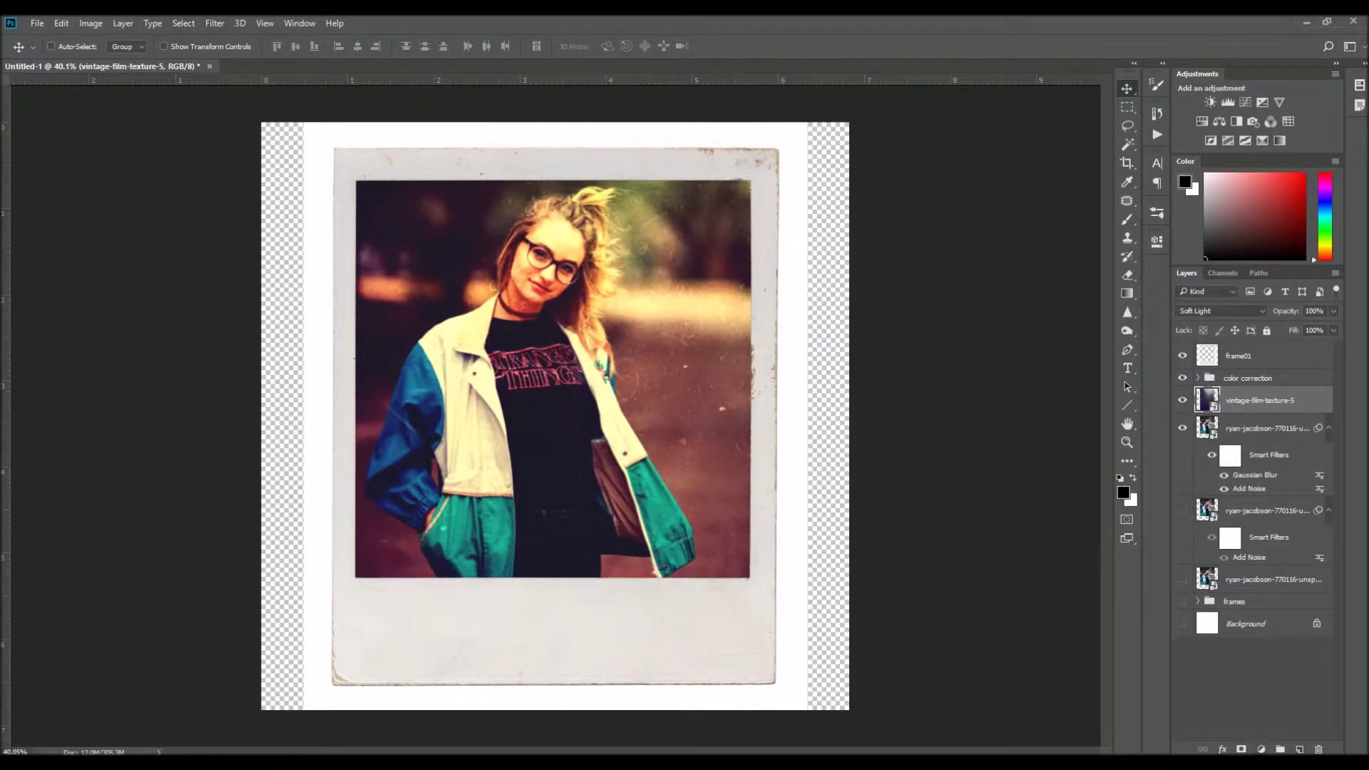
Add a Hue/Saturation adjustment with Saturation -60 and Lightness +26
left_click(1260, 749)
left_click(1276, 575)
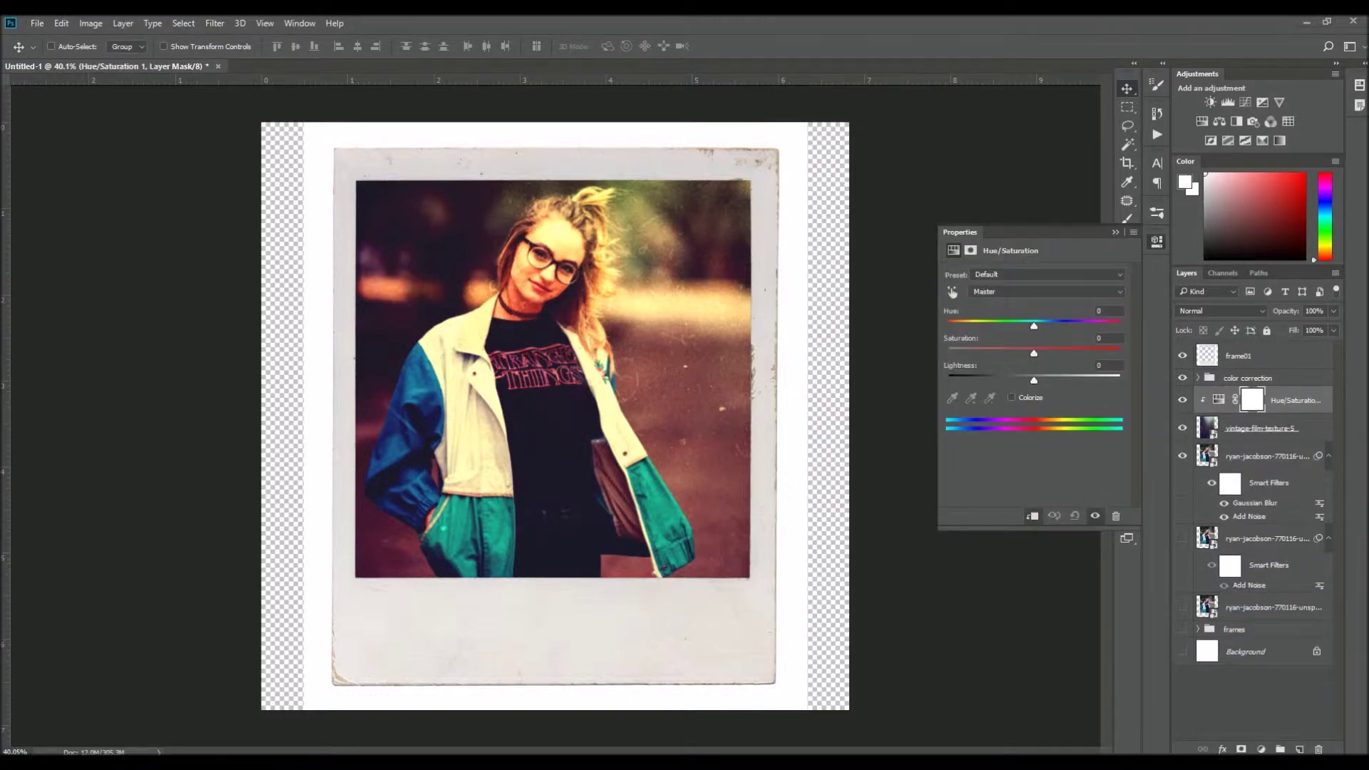
mouse_move(1034, 380)
left_mouse_down()
mouse_move(1055, 380)
mouse_move(982, 353)
left_mouse_up()
left_click(1115, 231)
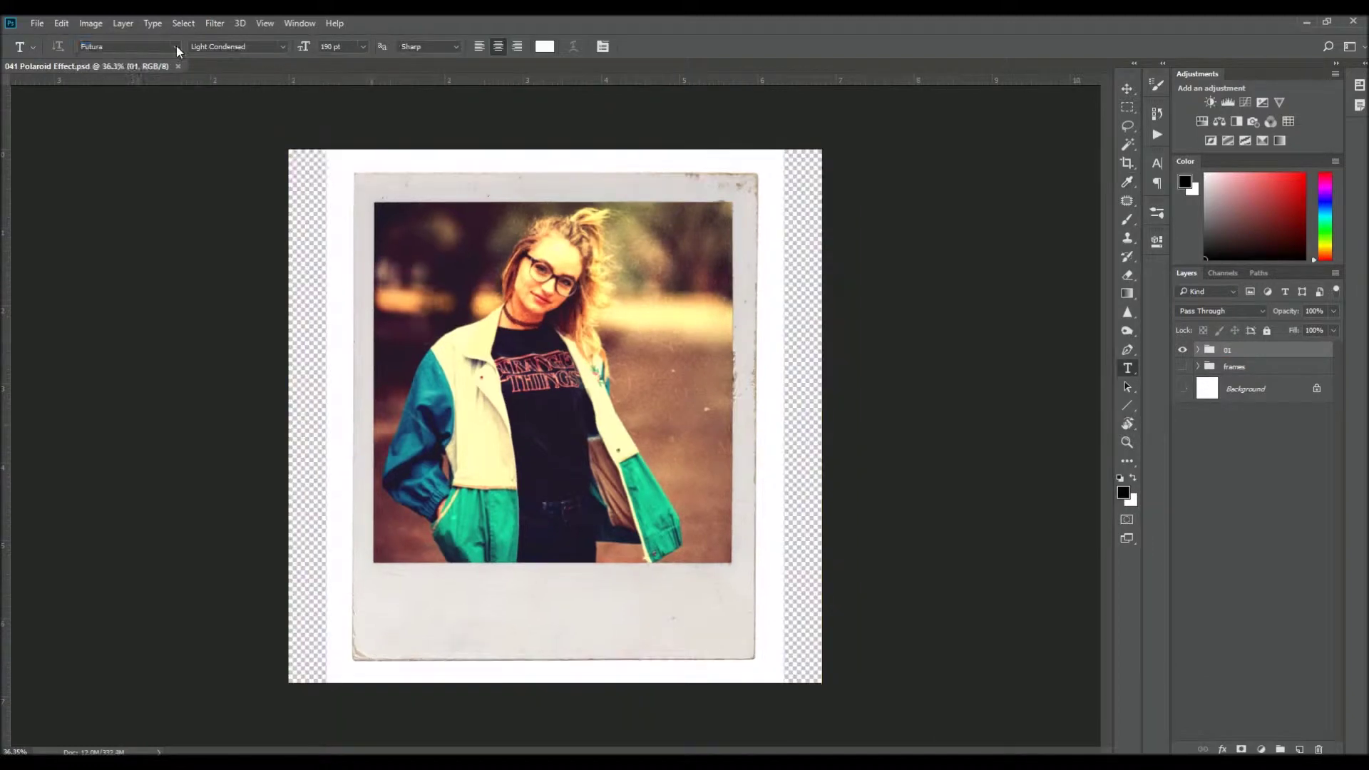
left_click(178, 46)
Type a 30 pt Bristol '#strangerfashion' caption on the Polaroid's bottom margin
left_click(214, 143)
left_click(449, 601)
left_click(363, 47)
left_click(350, 240)
type("#strangerfashion")
Set the caption's letter tracking to 0 and centre it on the bottom margin
key("ctrl+a")
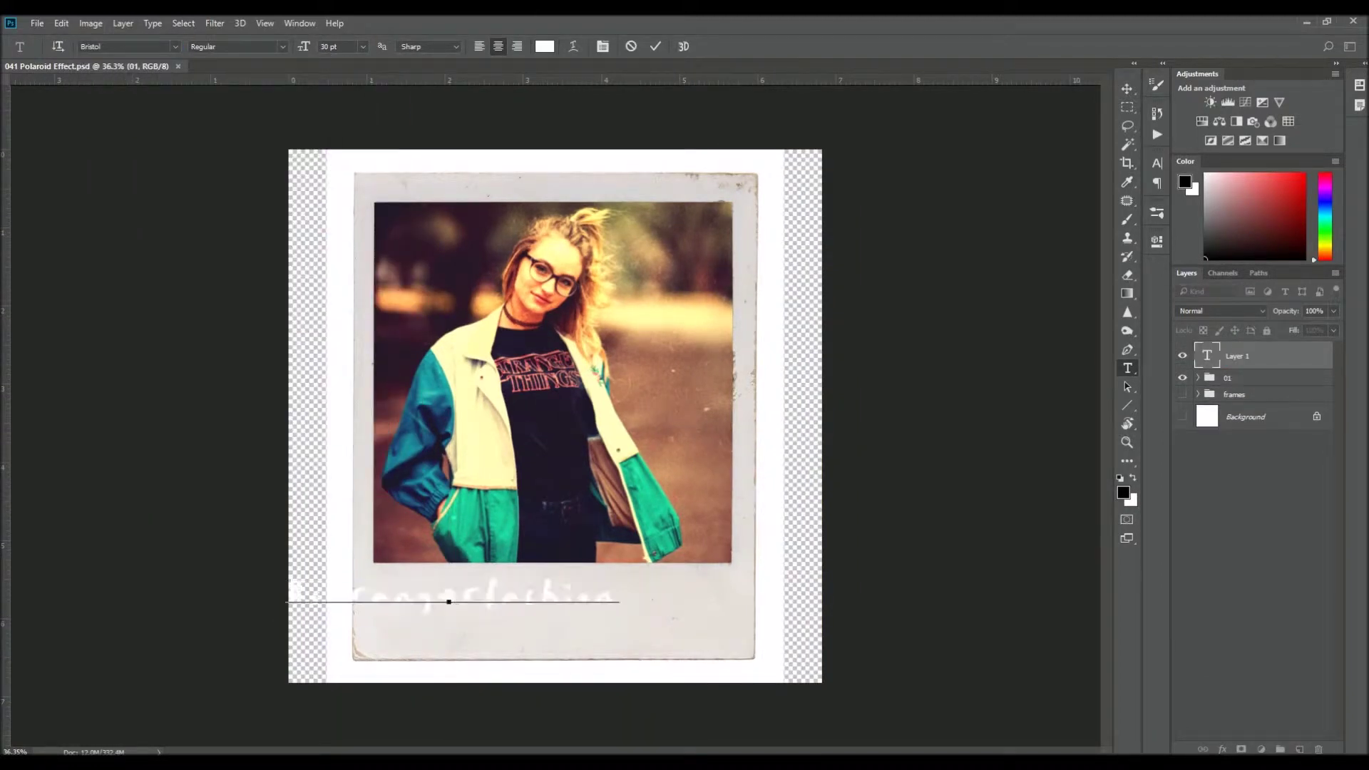
left_click(1157, 163)
left_click(1130, 208)
left_click(1125, 324)
key("ctrl+Return")
key("v")
left_click_drag(526, 602, 633, 627)
left_click(1157, 162)
Duplicate the caption above the original and restyle the copy in BrownBagLunch Medium
key("ctrl+j")
left_click_drag(542, 613, 542, 571)
double_click(549, 574)
left_click(125, 46)
type("bro")
left_click(156, 104)
left_click(655, 46)
key("v")
left_click_drag(589, 508, 592, 464)
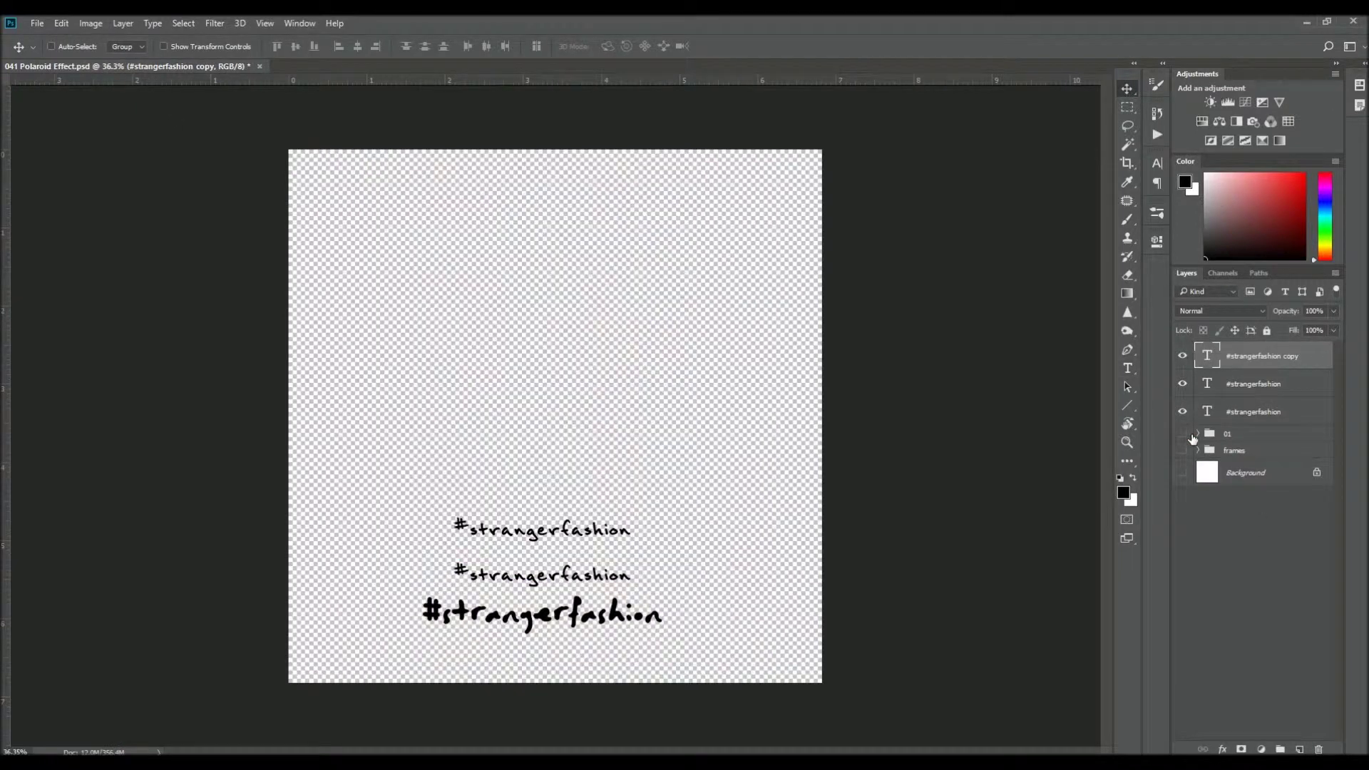
Restyle the top hashtag copy in the Conformity font
double_click(563, 529)
left_click(125, 46)
scroll(185, 285, "down", 5)
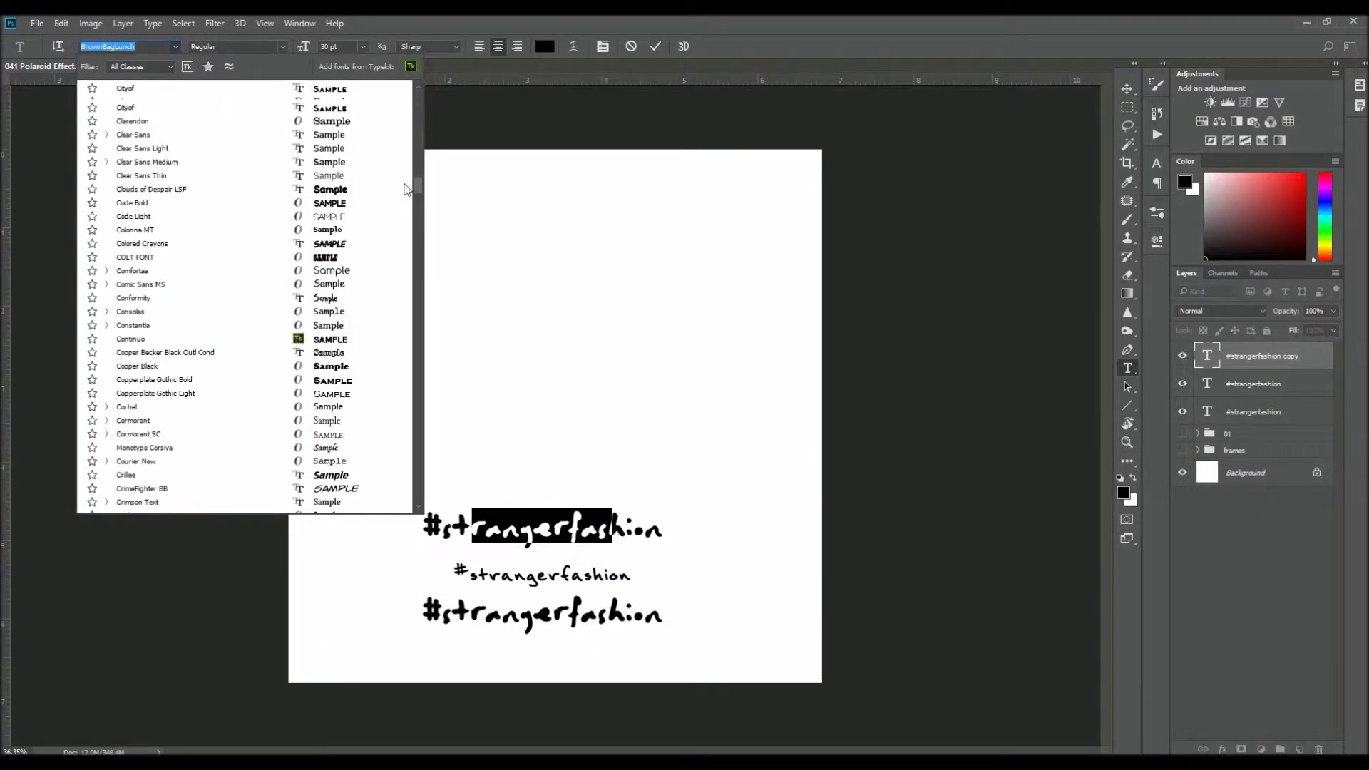
left_click(186, 329)
left_click(543, 305)
Copy the hashtag upward, try Fatboy Slim on it, then undo
left_click_drag(542, 526, 541, 479)
double_click(542, 479)
left_click(125, 47)
left_click(164, 143)
left_click(599, 488)
key("ctrl+z")
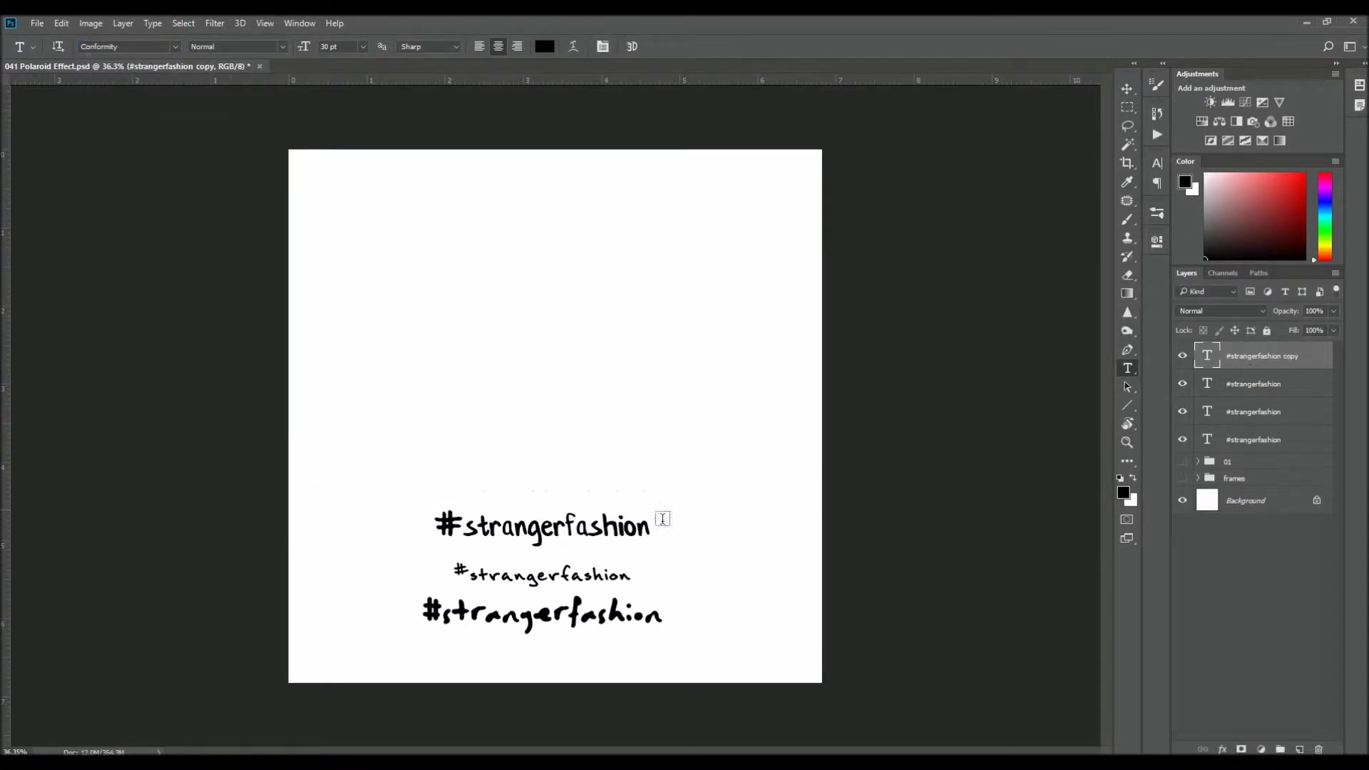
Restyle the copied hashtag in a caps font instead
left_click(175, 46)
left_click(163, 144)
key("ctrl+Return")
key("v")
Add another hashtag copy above, styled in a thin caps font, and zoom in
left_click_drag(542, 474, 542, 431)
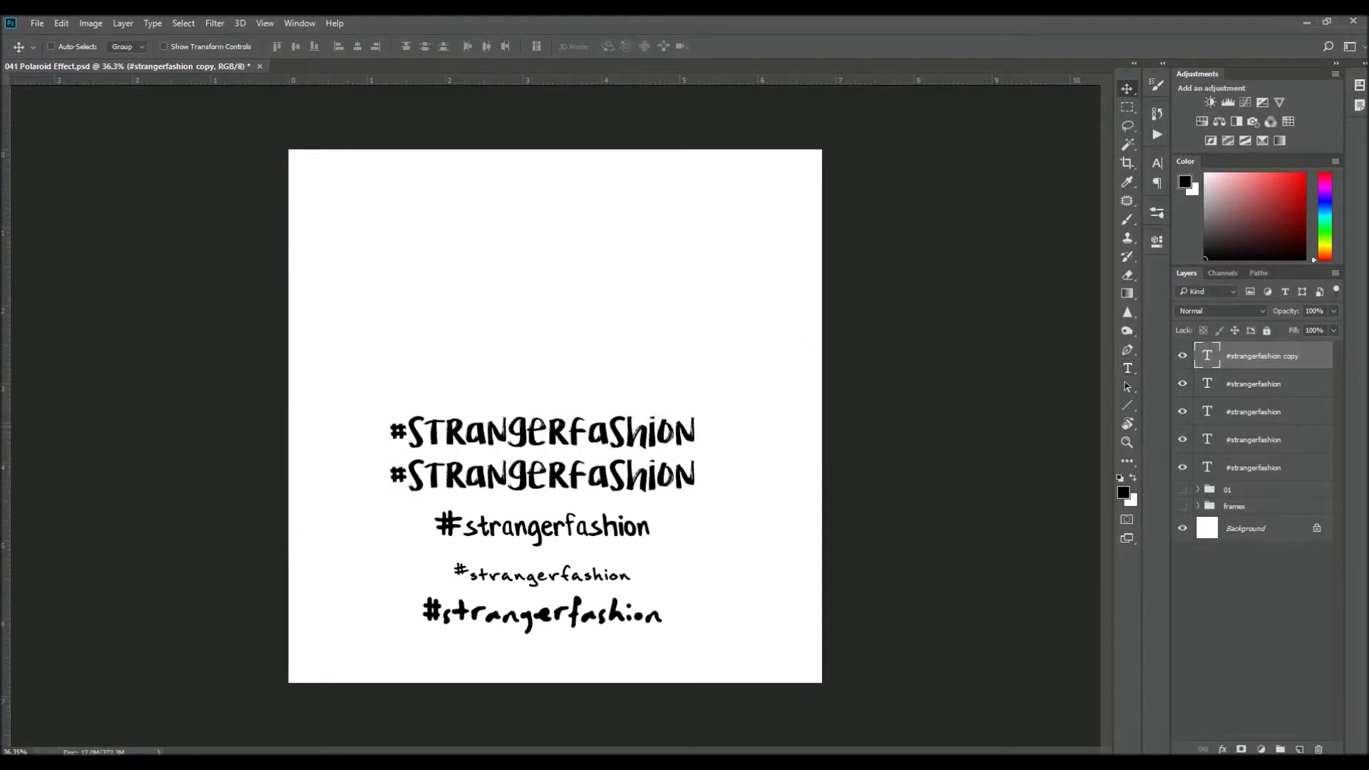
double_click(581, 436)
left_click(175, 46)
left_click(143, 88)
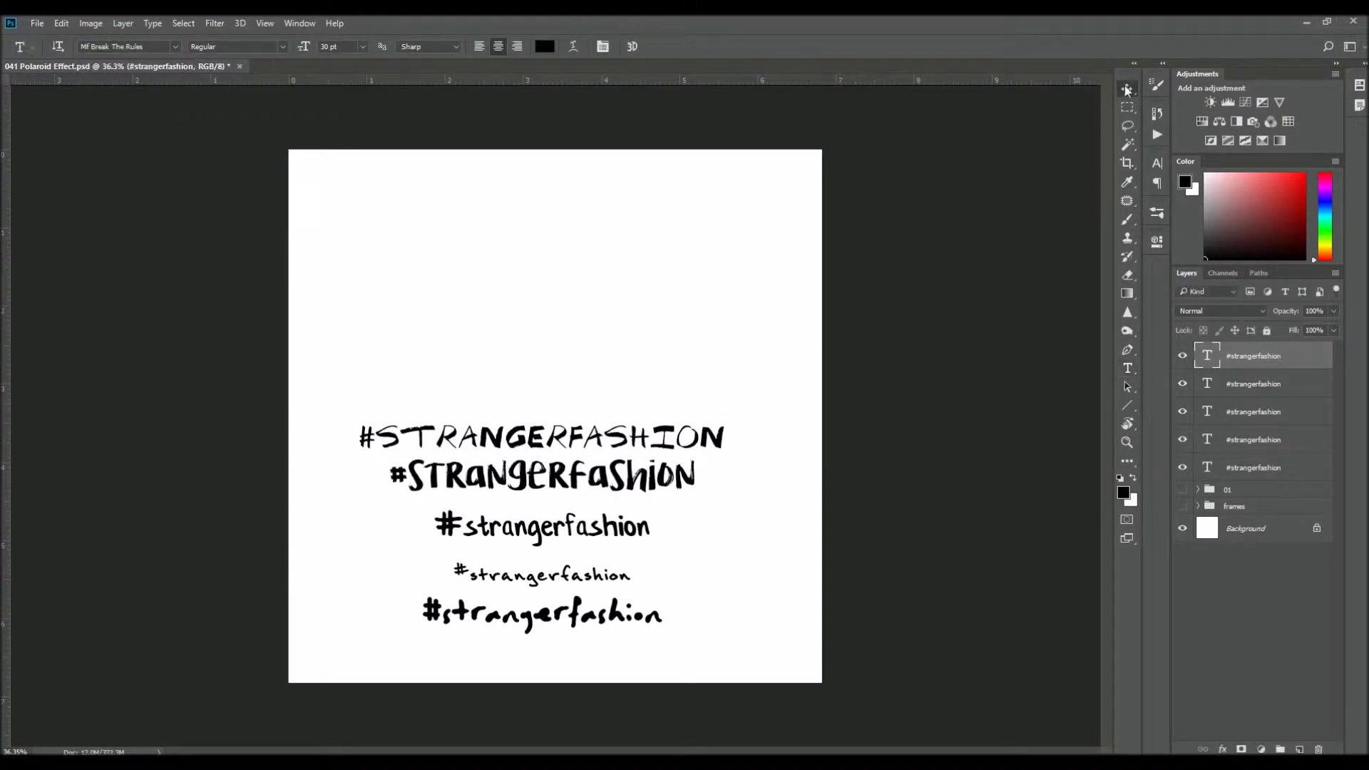
key("ctrl+Return")
key("ctrl+plus")
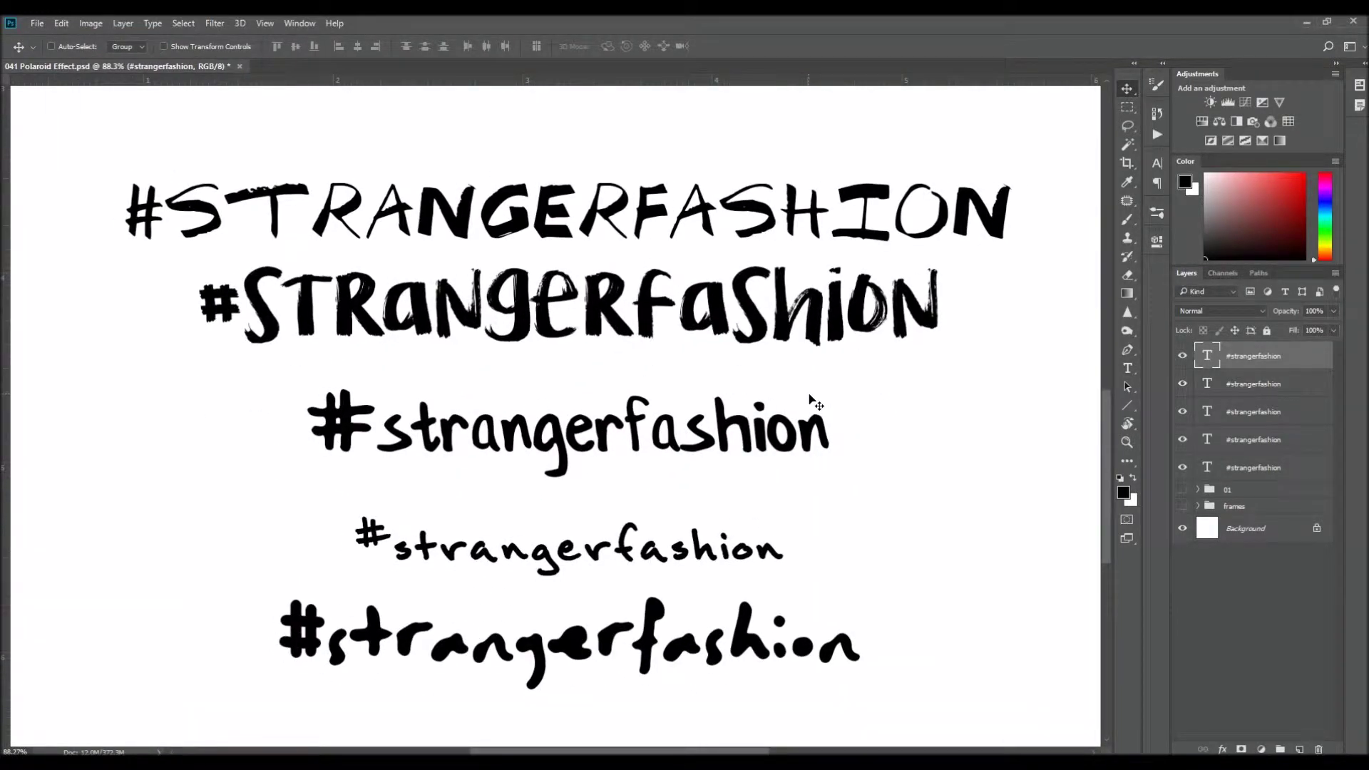
Show group 01, hide the other hashtag variants, and move the brush-font caption onto the bottom border
left_click(1188, 490)
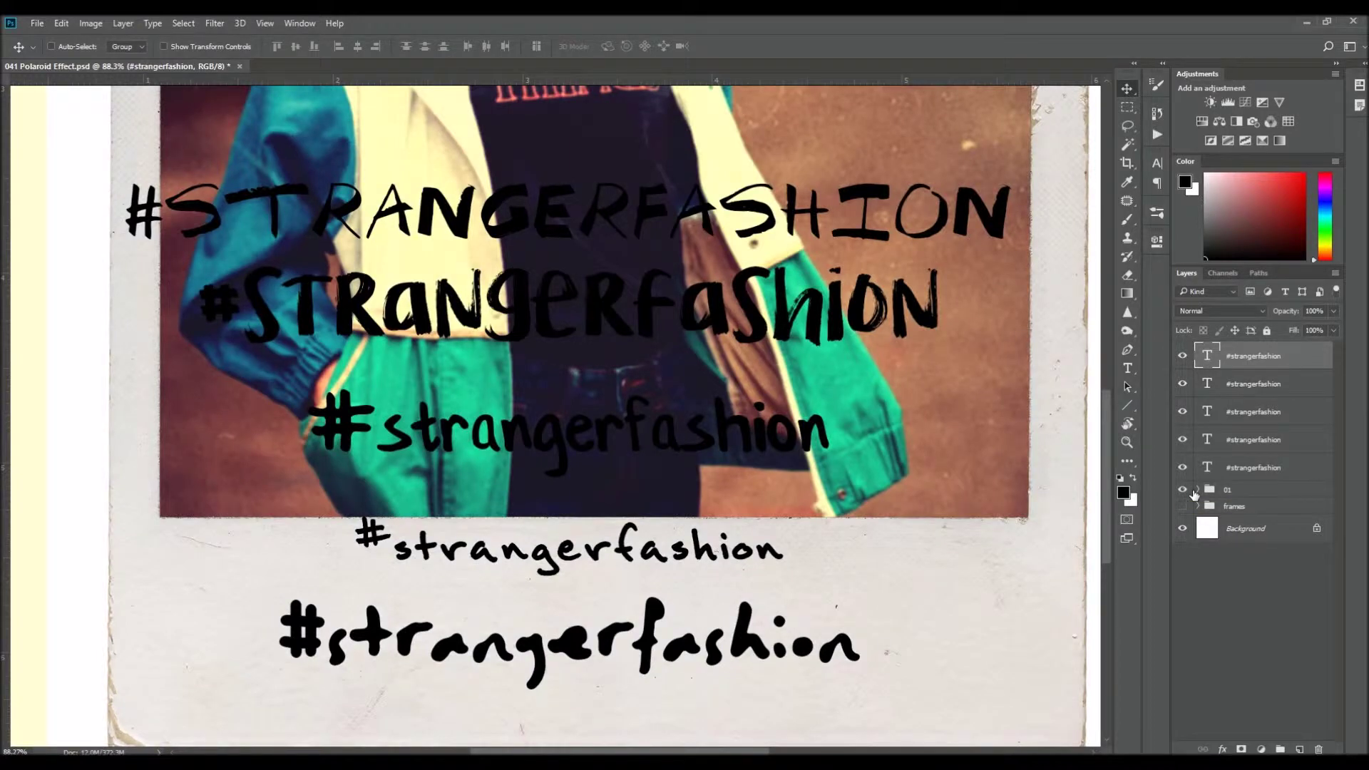
left_click(1182, 356)
left_click_drag(1182, 411, 1182, 466)
left_click_drag(570, 306, 571, 620)
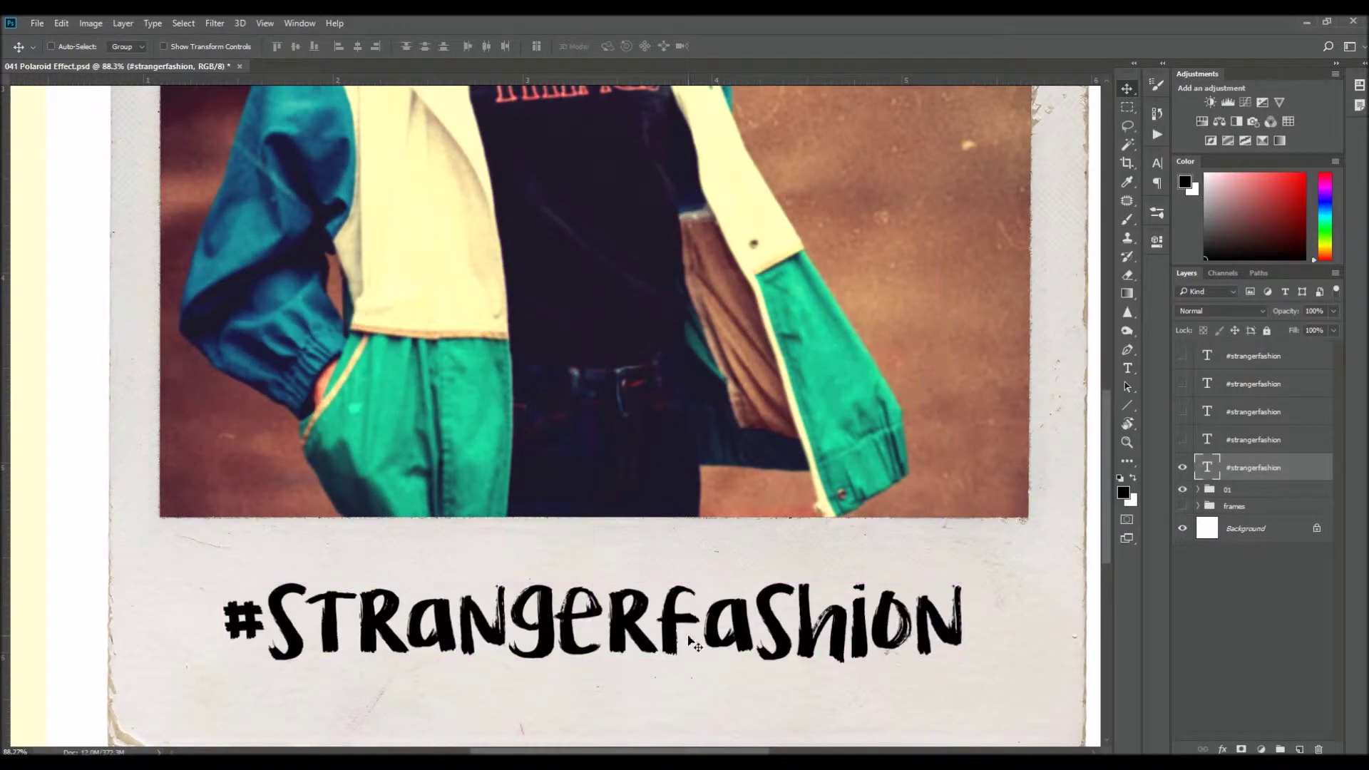
Enlarge the caption's # sign to 60 pt
key("t")
left_click_drag(224, 620, 265, 620)
left_click(362, 47)
left_click(349, 288)
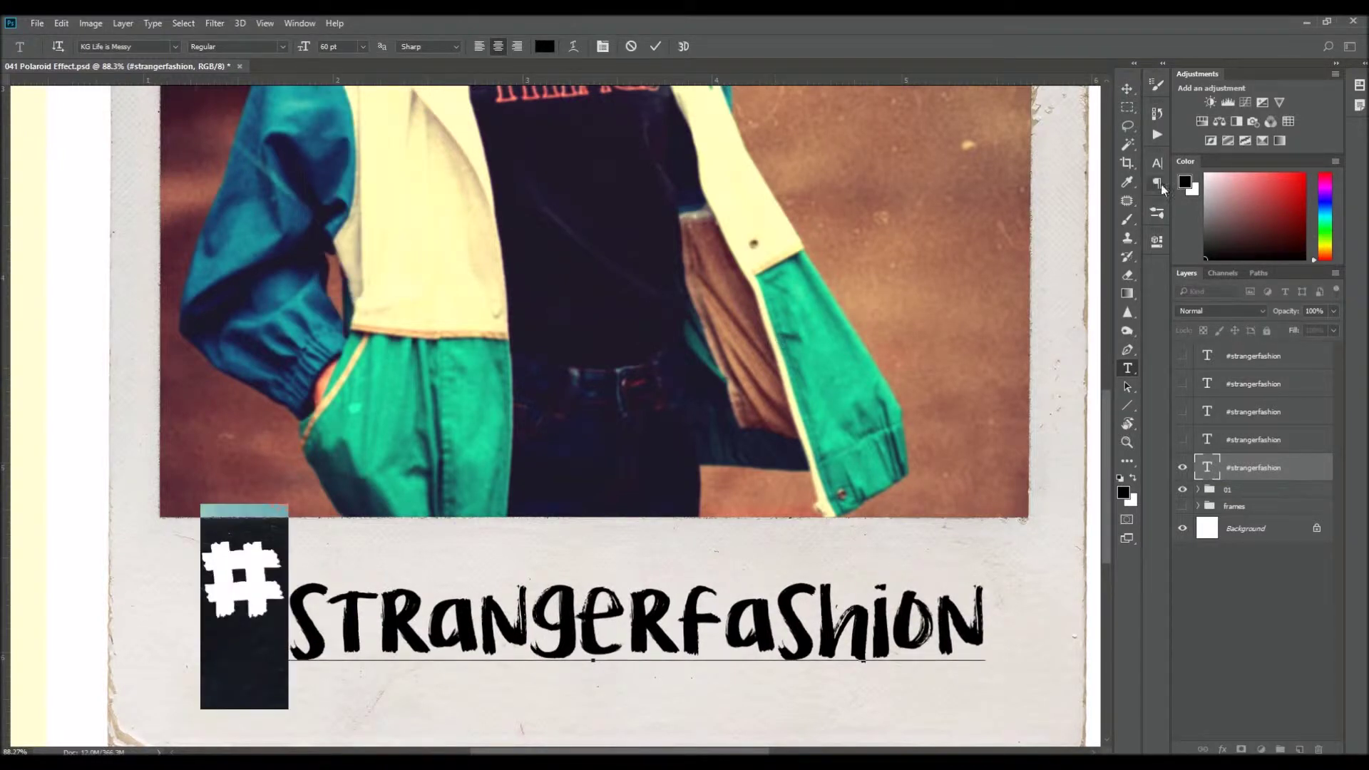
left_click(1157, 164)
left_click(1156, 164)
Rasterize a caption copy and shrink its # sign to letter size with a marquee selection
key("ctrl+Return")
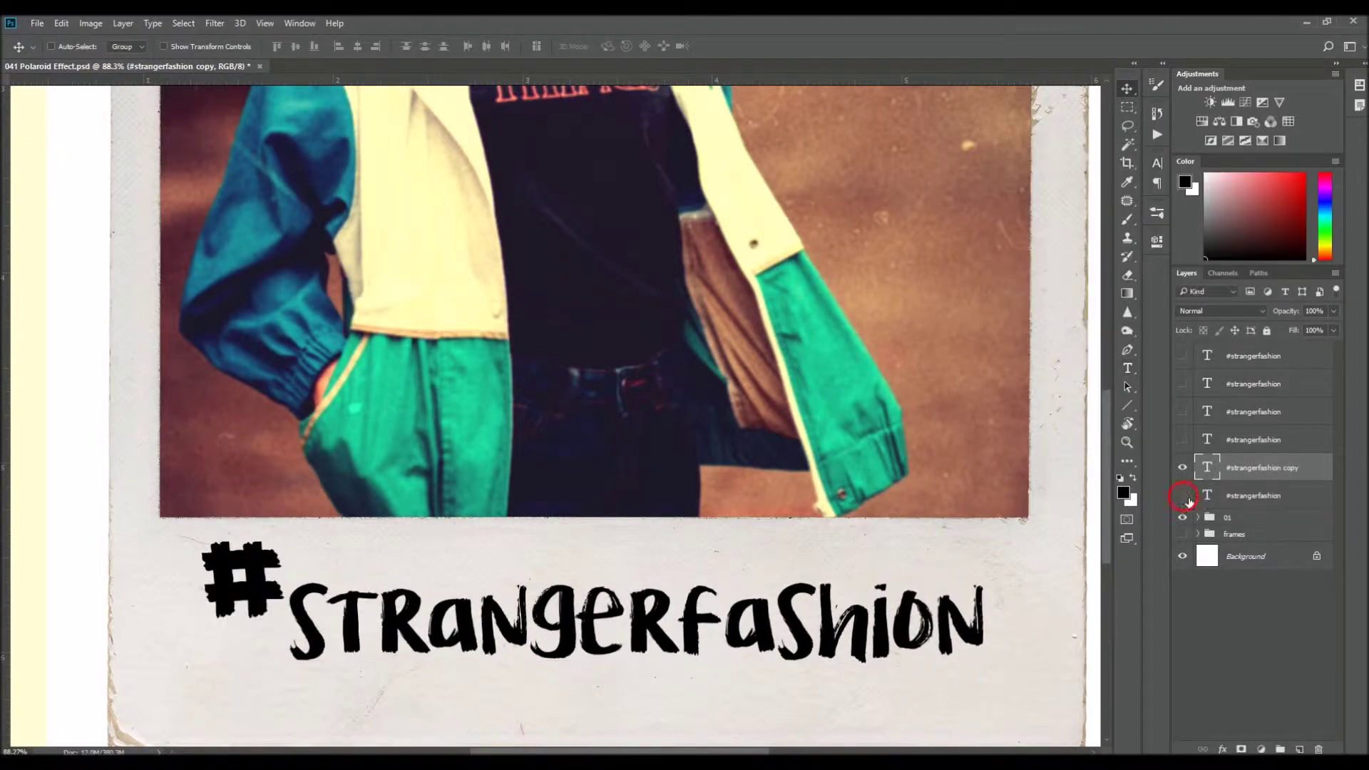
key("ctrl+j")
key("m")
left_click_drag(184, 533, 294, 624)
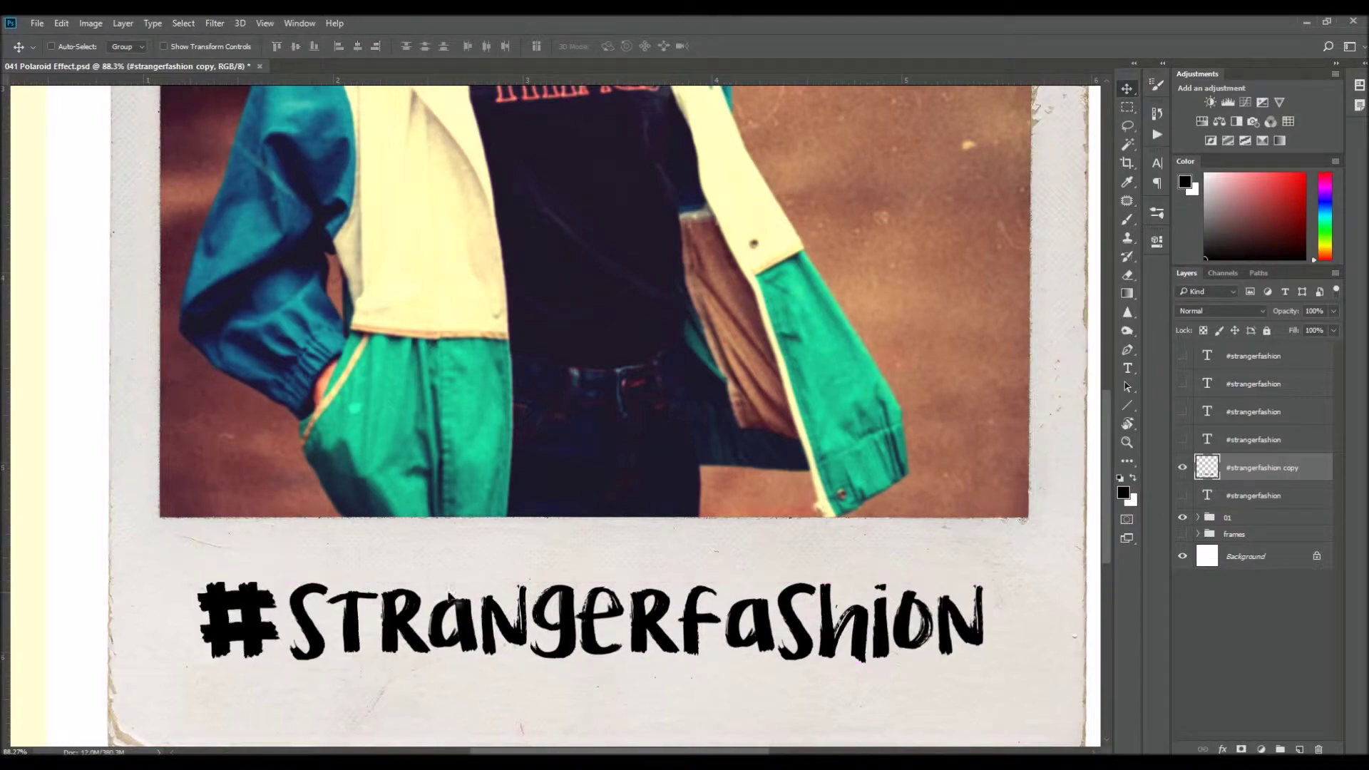
scroll(534, 430, "down", 2)
Cycle blend modes to Multiply the caption onto the frame, check its centring, and hide the Background
key("shift+plus")
key("shift+minus")
key("shift+plus")
key("shift+minus")
key("shift+plus")
key("shift+minus")
key("shift+minus")
key("shift+minus")
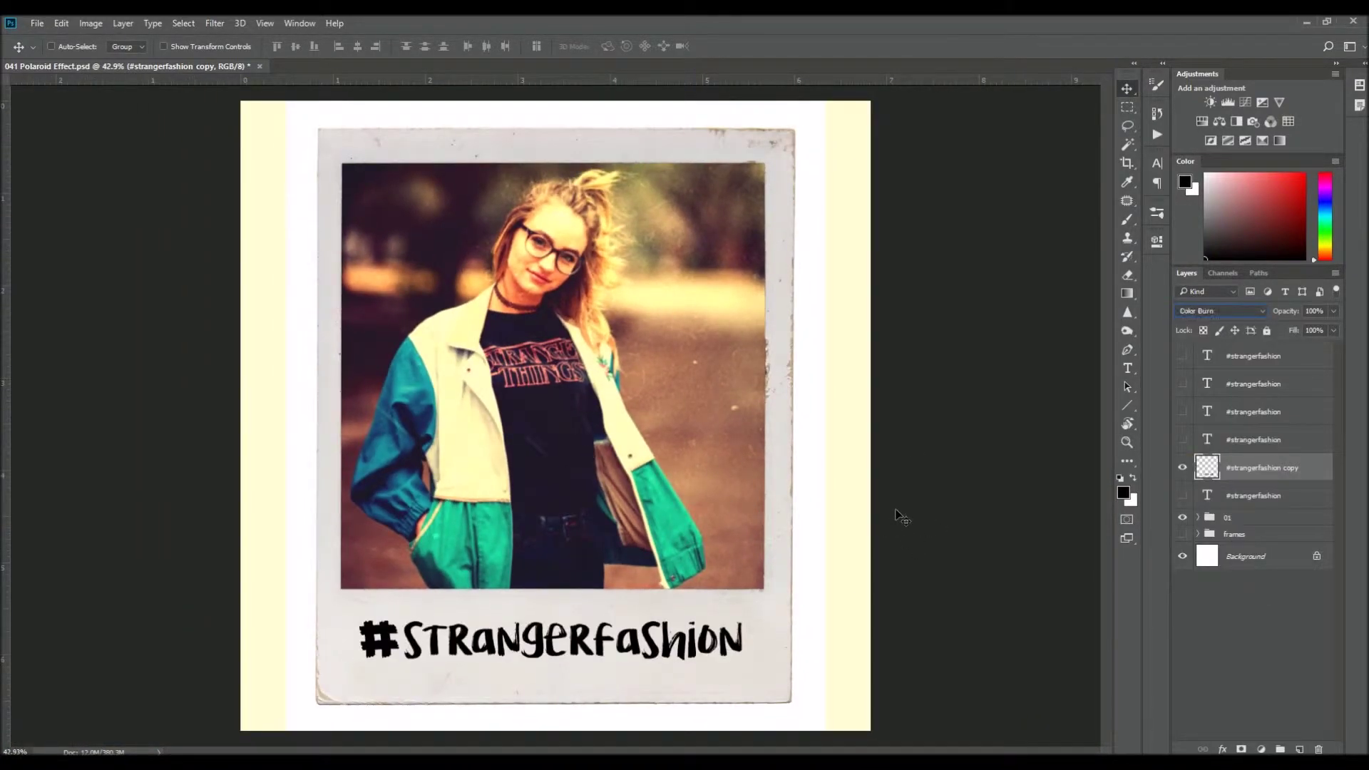
scroll(678, 681, "up", 5)
scroll(677, 680, "down", 7)
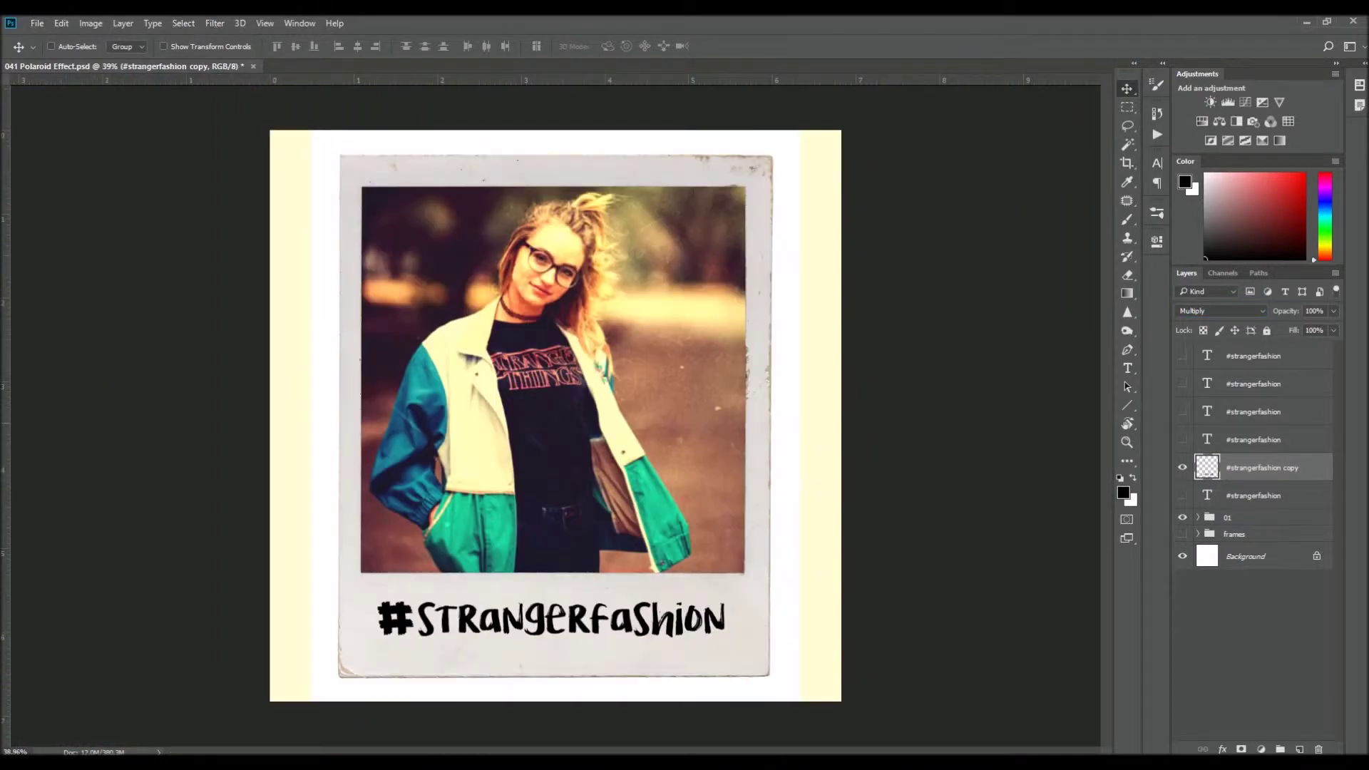
scroll(833, 442, "down", 1)
left_click_drag(642, 606, 734, 627)
left_click(1182, 556)
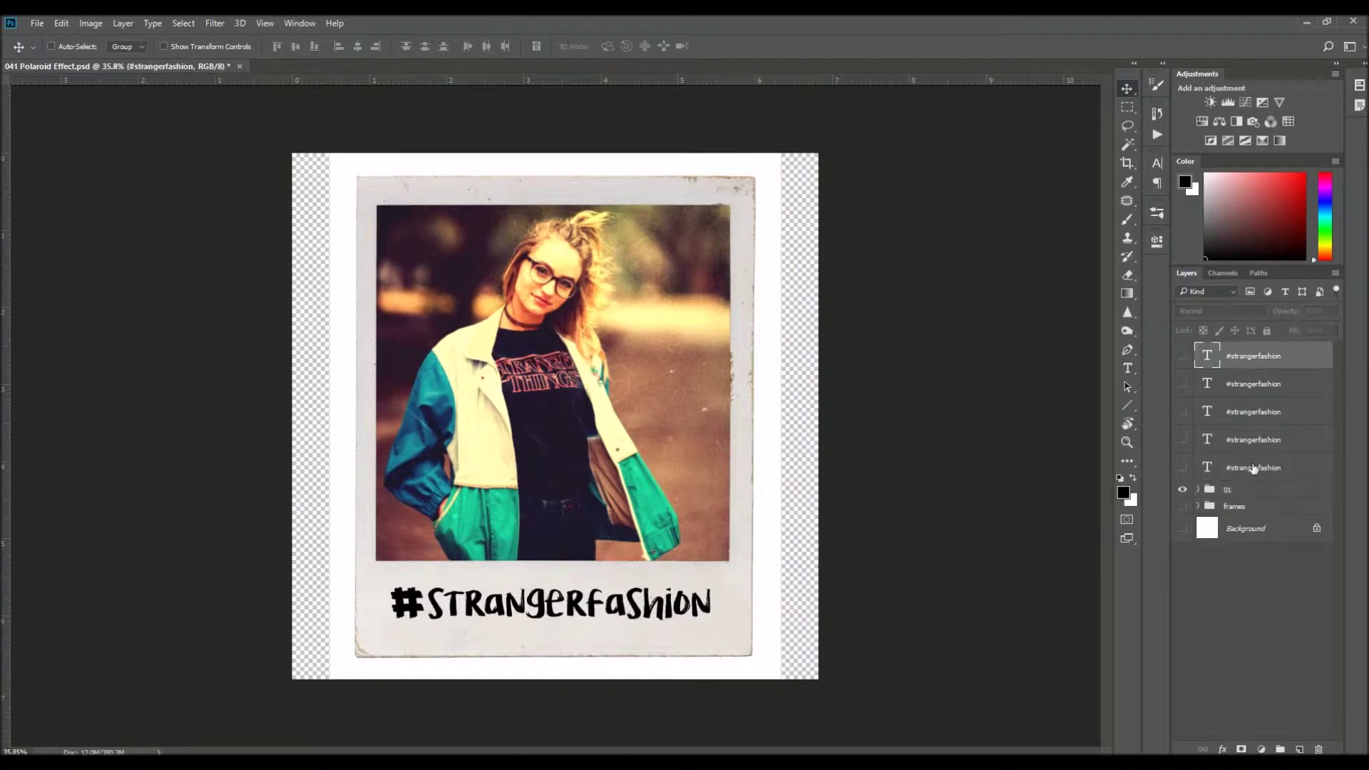
Place the couple photo GEHEJ0 and enlarge it to cover the frame at full opacity
left_click(1198, 349)
left_click_drag(1246, 379, 1243, 343)
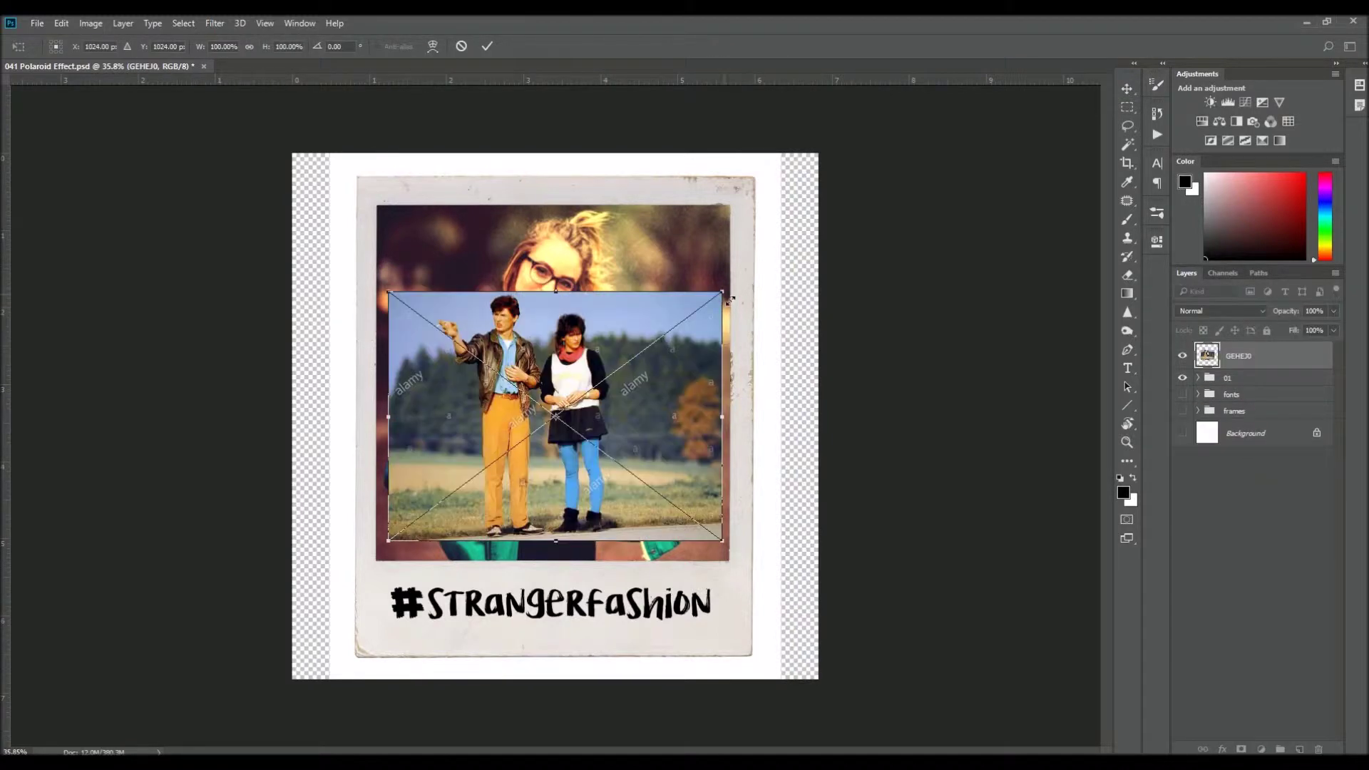
left_click_drag(873, 205, 886, 202)
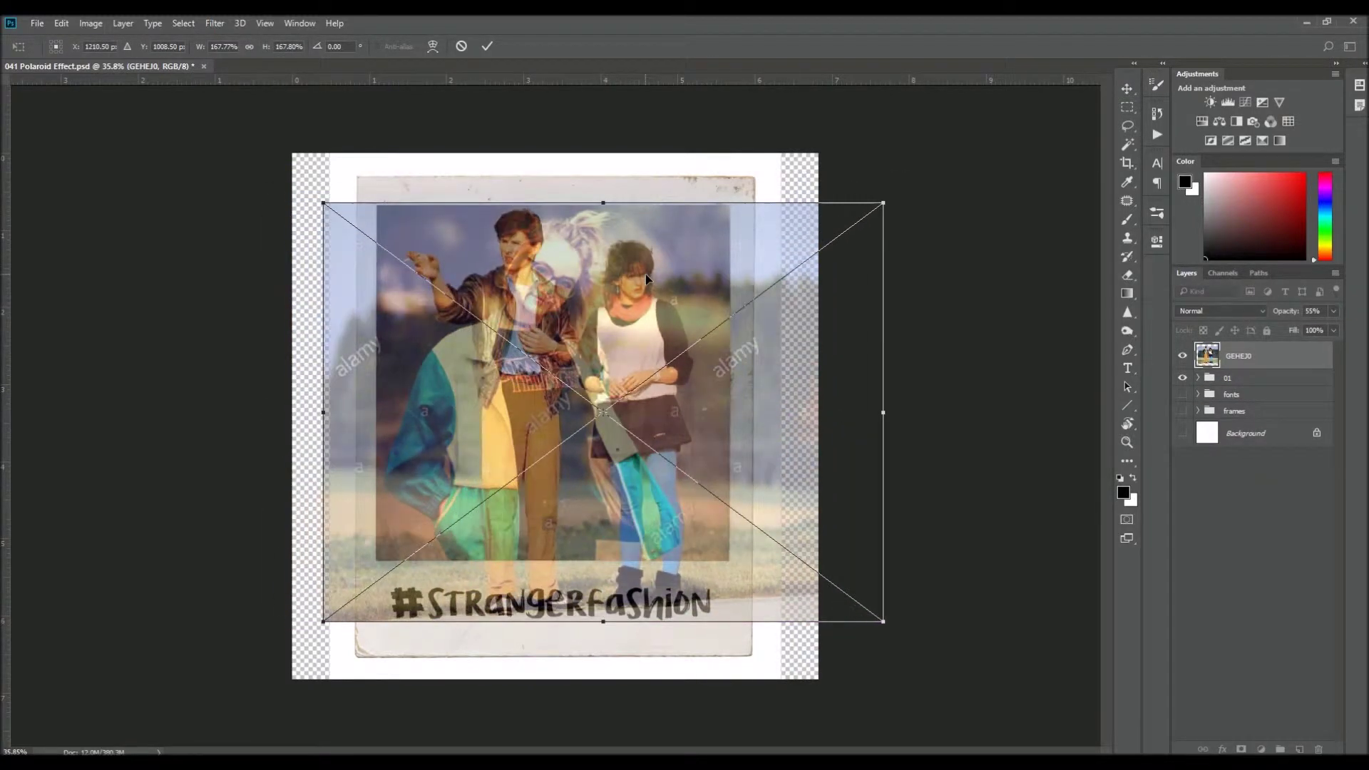
key("Return")
left_click(1182, 378)
left_click_drag(1332, 310, 1333, 328)
Preview the Polaroid frames in the frames group and settle on Frame-12
left_click(1197, 411)
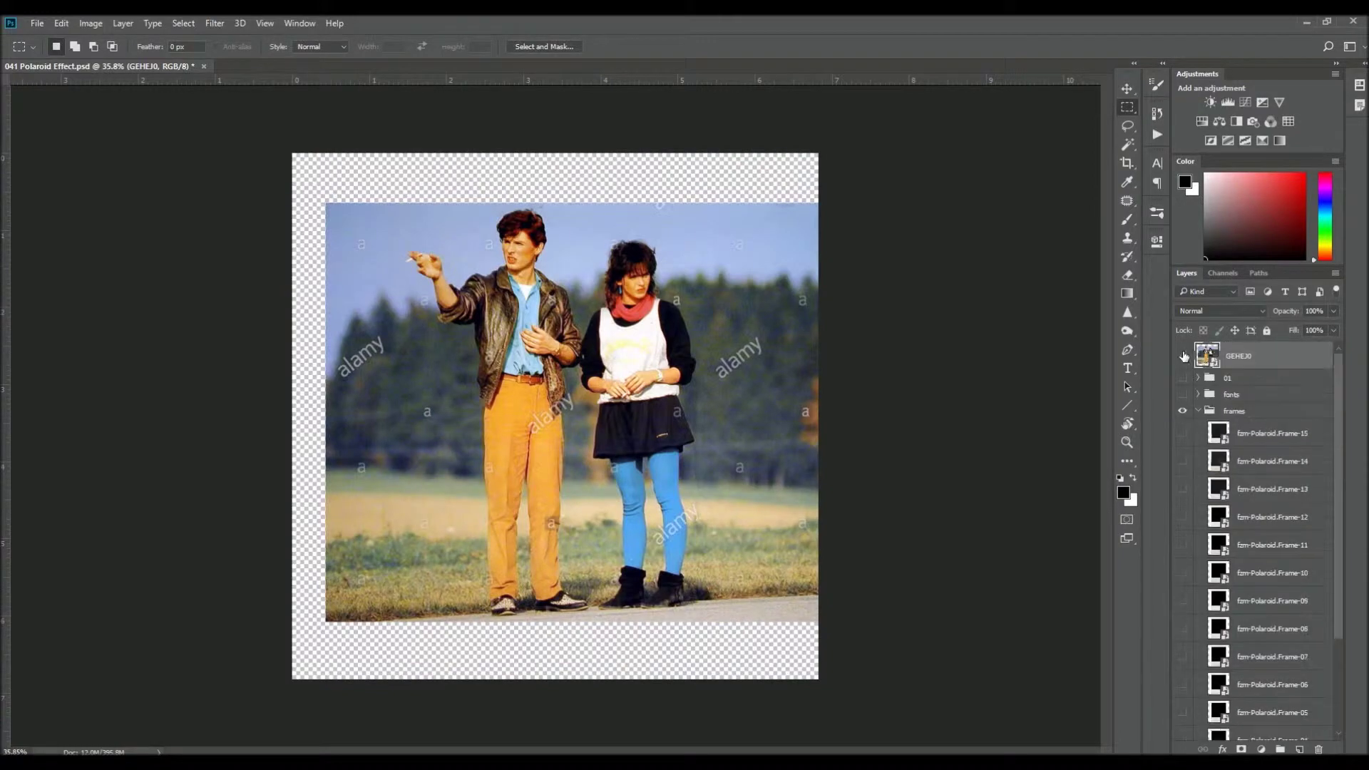
left_click(1182, 699, "alt")
left_click(1182, 614, "alt")
left_click(1182, 587, "alt")
left_click(1183, 559, "alt")
left_click(1182, 502, "alt")
left_click(1183, 447, "alt")
left_click(1183, 419, "alt")
left_click(1182, 392, "alt")
scroll(1261, 390, "up", 5)
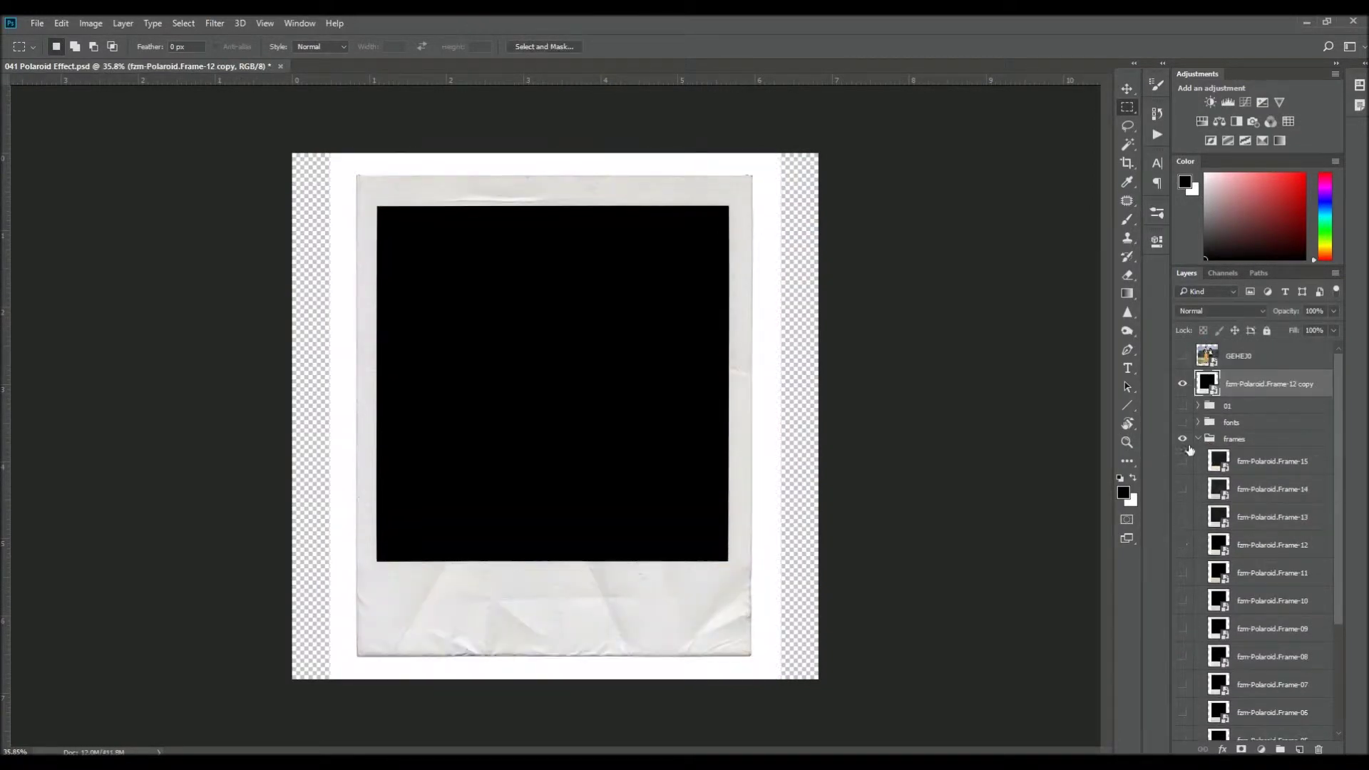
left_click(1182, 383, "alt")
Move the Frame-12 copy above the photo and delete its black window with the Magic Wand
left_click(1182, 355)
key("ctrl+bracketright")
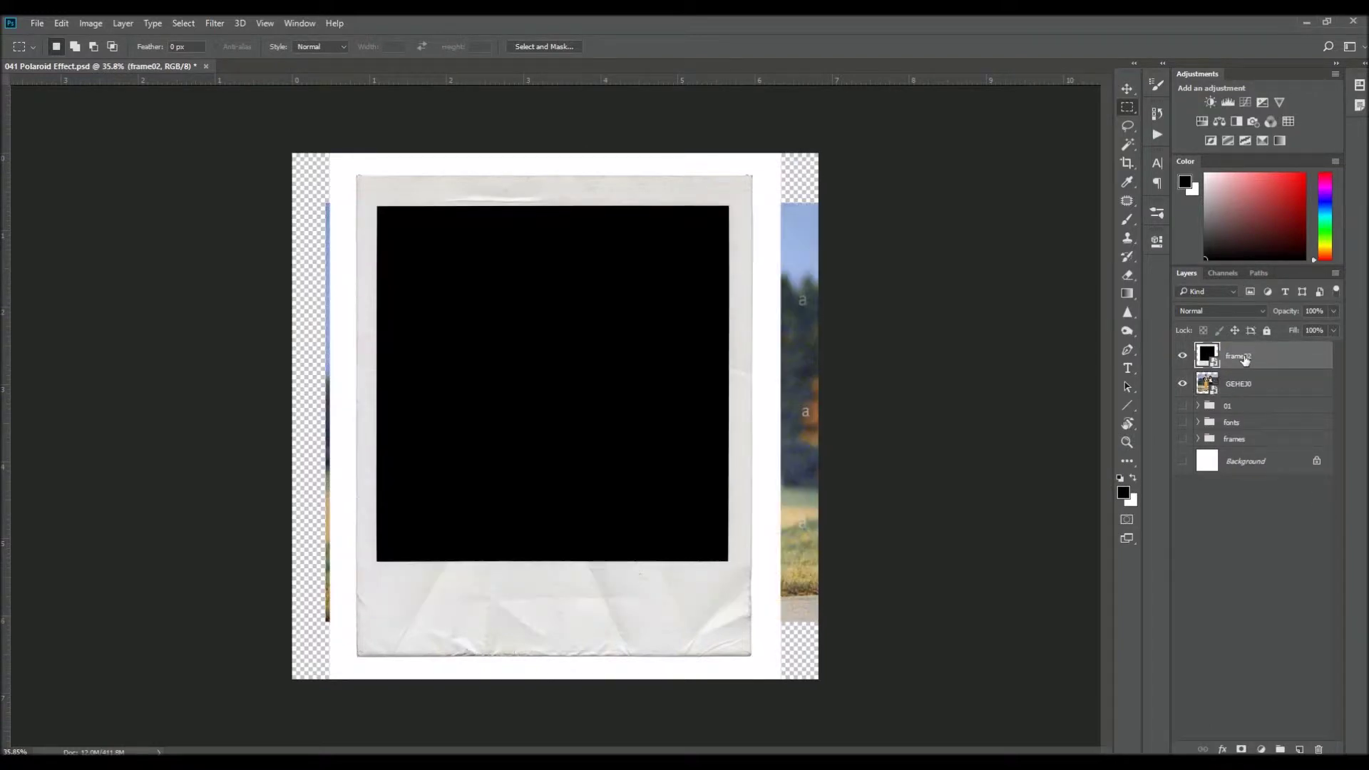
key("w")
left_click(601, 308)
key("Delete")
Trim the photo strips outside the frame and duplicate the photo layer
left_click(1277, 384)
key("m")
left_click_drag(779, 201, 932, 626)
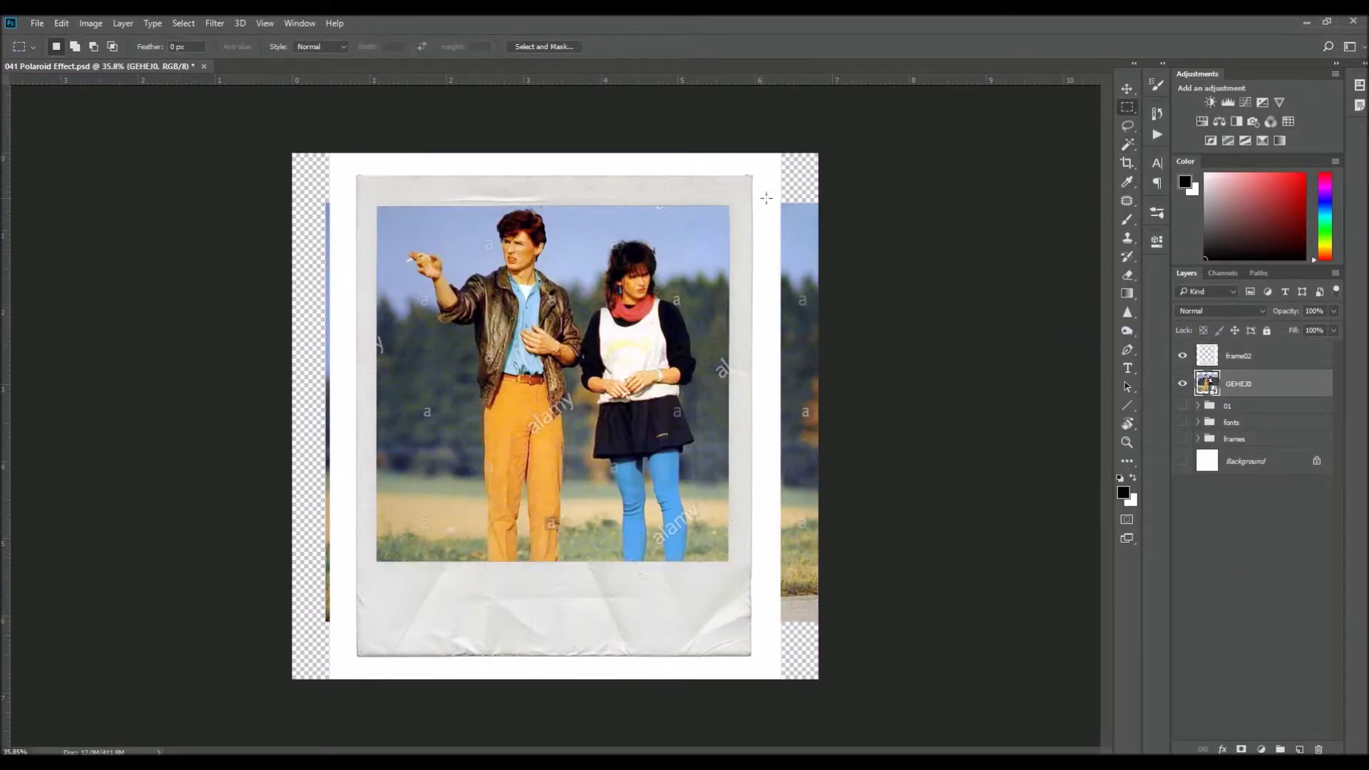
key("Delete")
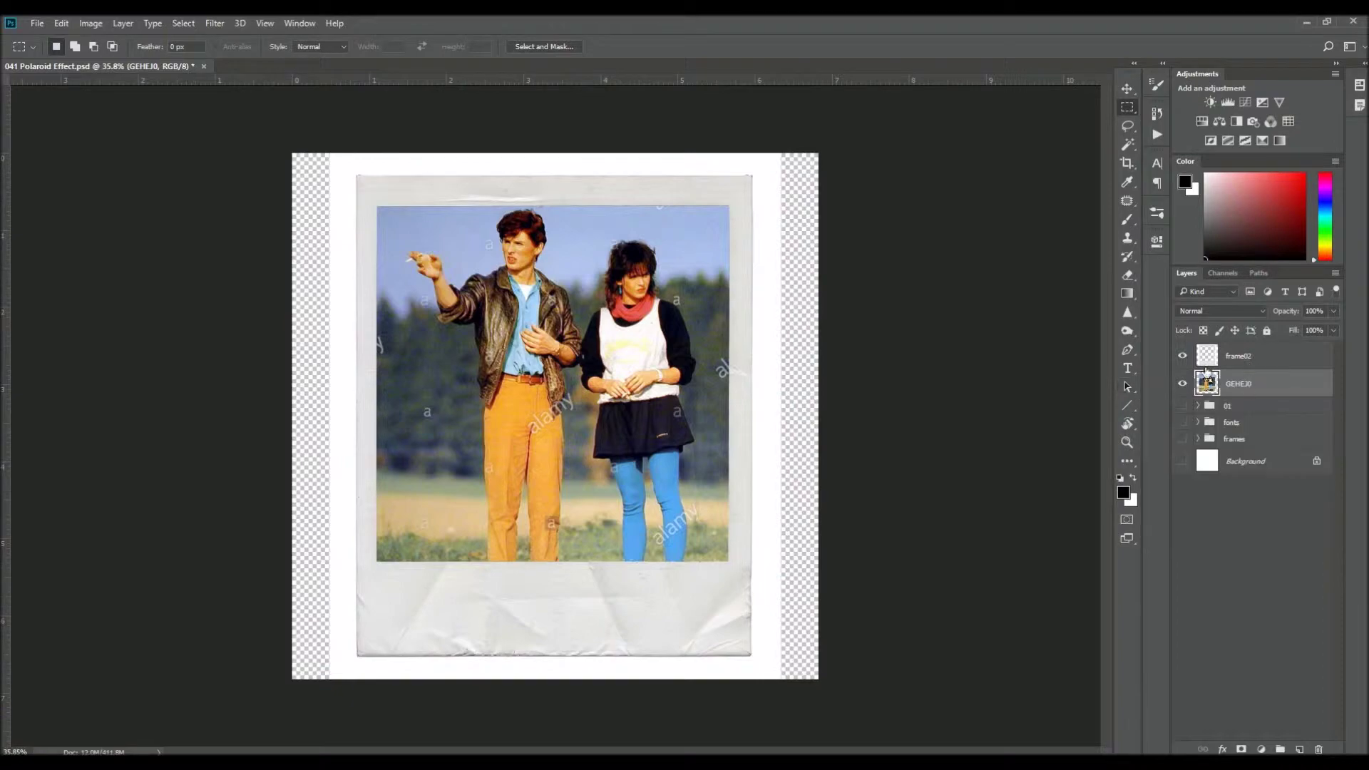
key("ctrl+j")
left_click(1127, 239)
scroll(662, 318, "up", 5)
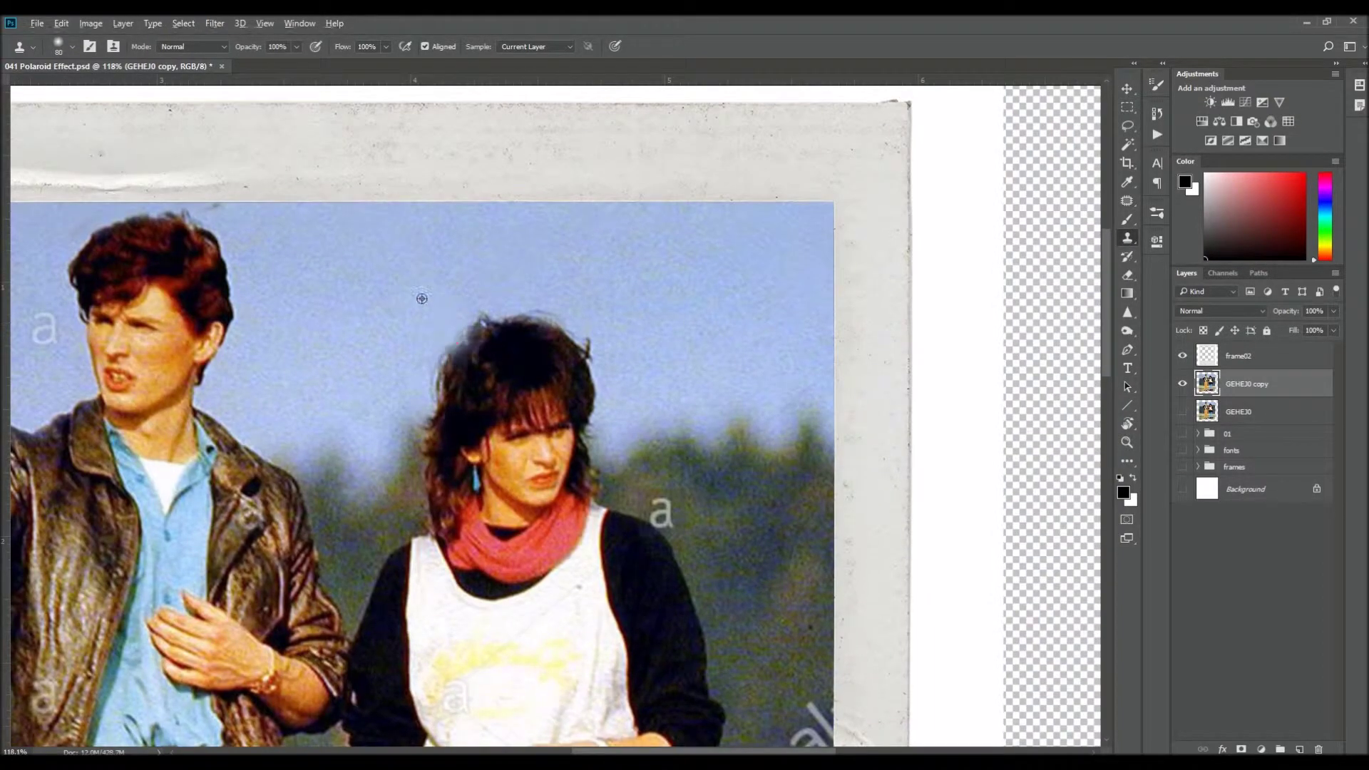
Clone Stamp away the watermark beside and on the right leg of the GEHEJ0 copy
scroll(422, 298, "up", 4)
scroll(456, 314, "down", 2)
key("bracketleft")
key("bracketleft")
key("bracketleft")
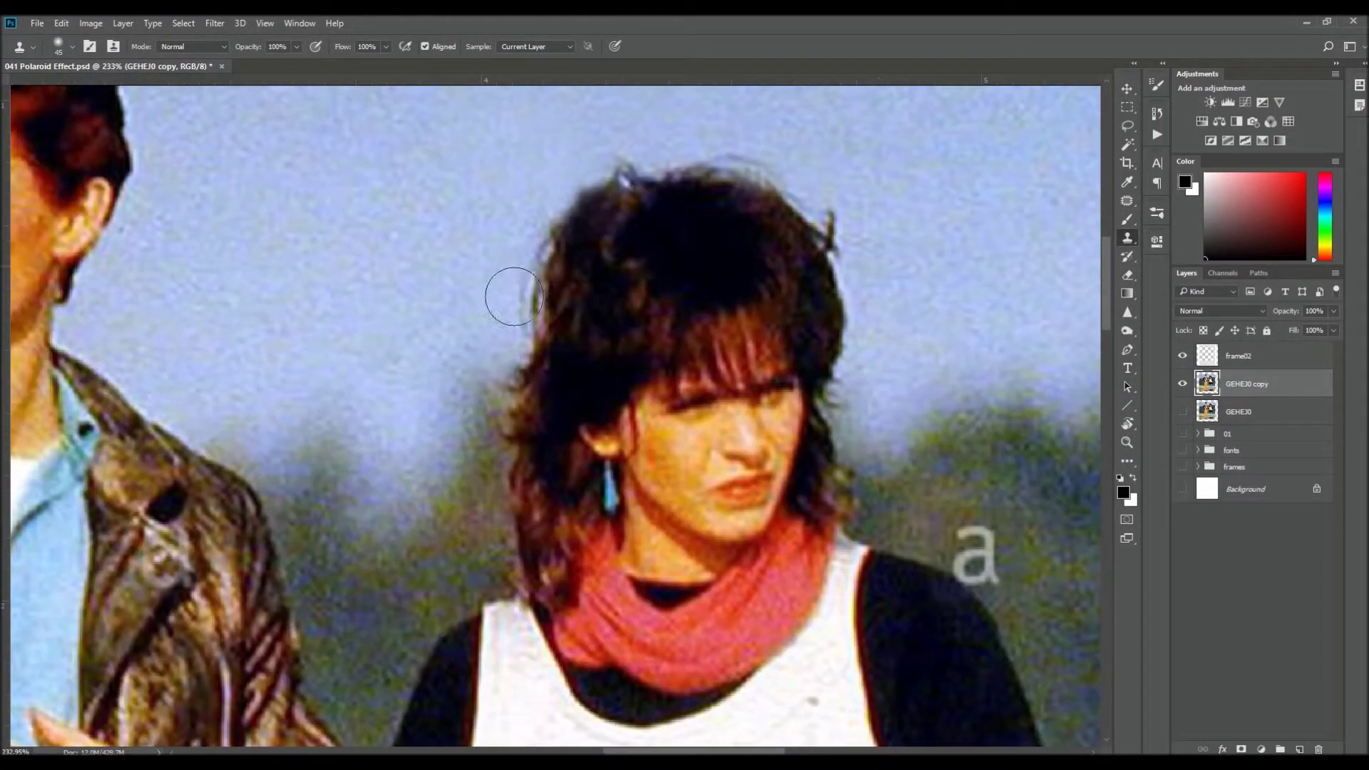
scroll(513, 296, "down", 4)
scroll(599, 487, "up", 3)
key("bracketright")
key("bracketright")
key("bracketright")
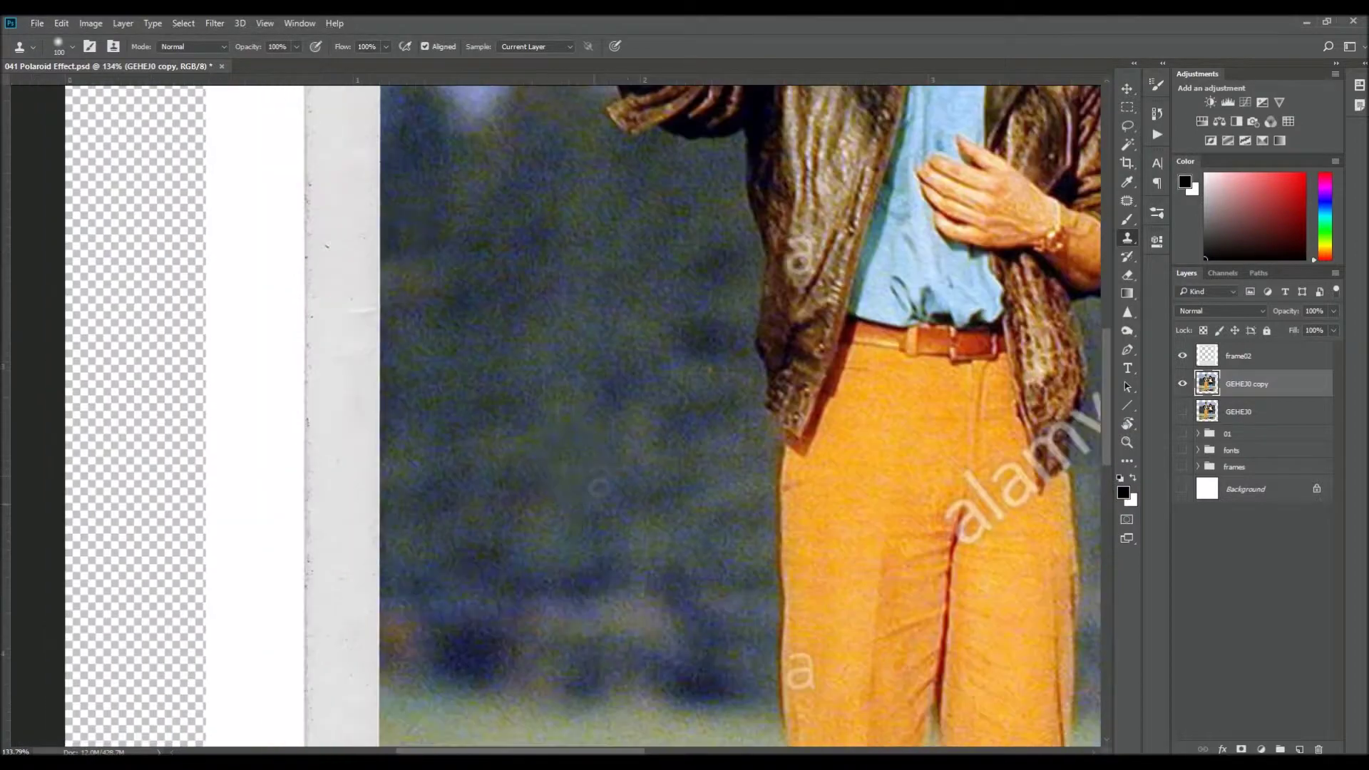
scroll(598, 487, "down", 5)
scroll(596, 504, "down", 3)
scroll(331, 446, "right", 5)
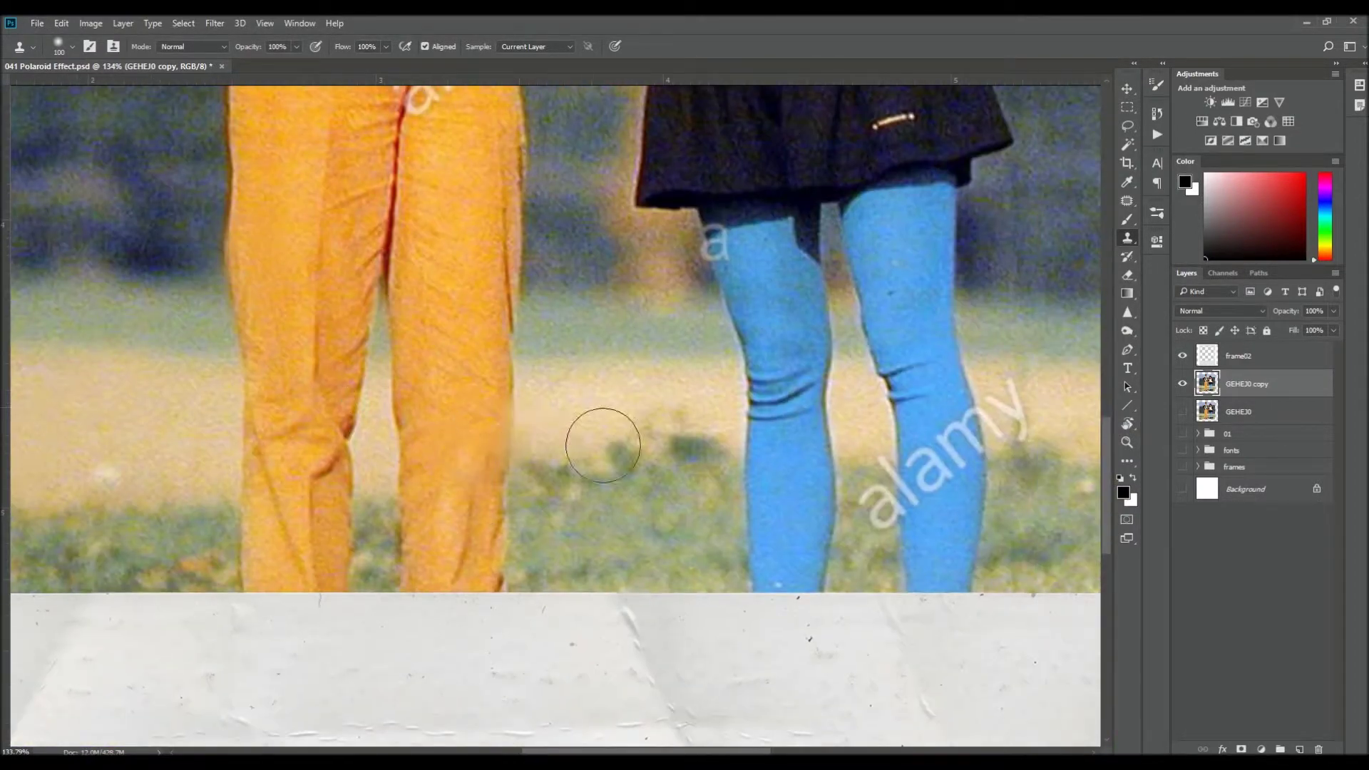
scroll(563, 335, "up", 2)
scroll(563, 335, "right", 3)
key("bracketleft")
key("bracketleft")
key("bracketleft")
scroll(564, 335, "down", 2)
scroll(563, 335, "right", 4)
left_click_drag(556, 496, 463, 499)
left_click_drag(585, 399, 598, 447)
Paint the leggings' light blue, then clone away leftover watermark letters and trouser marks
key("b")
scroll(599, 449, "up", 3)
left_click(678, 469, "alt")
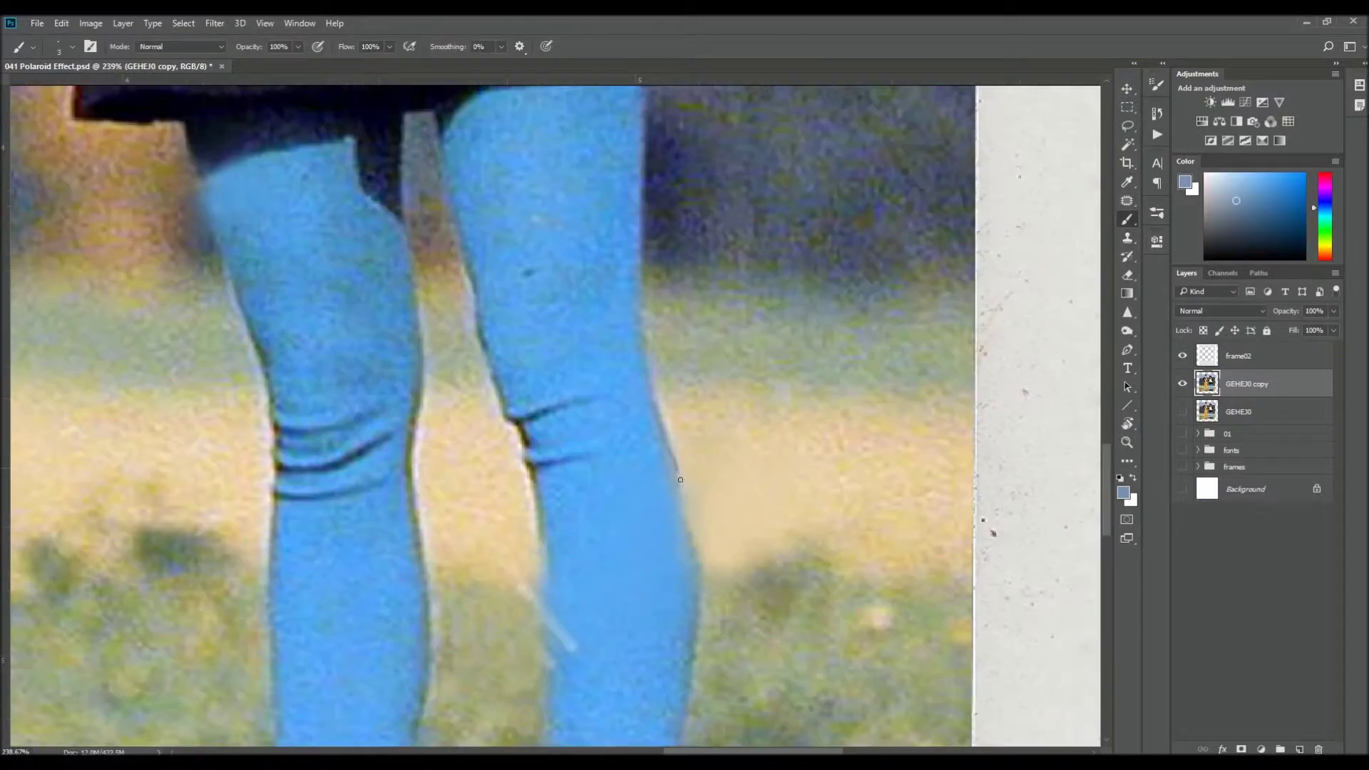
key("bracketright")
key("bracketright")
key("s")
scroll(636, 431, "down", 3)
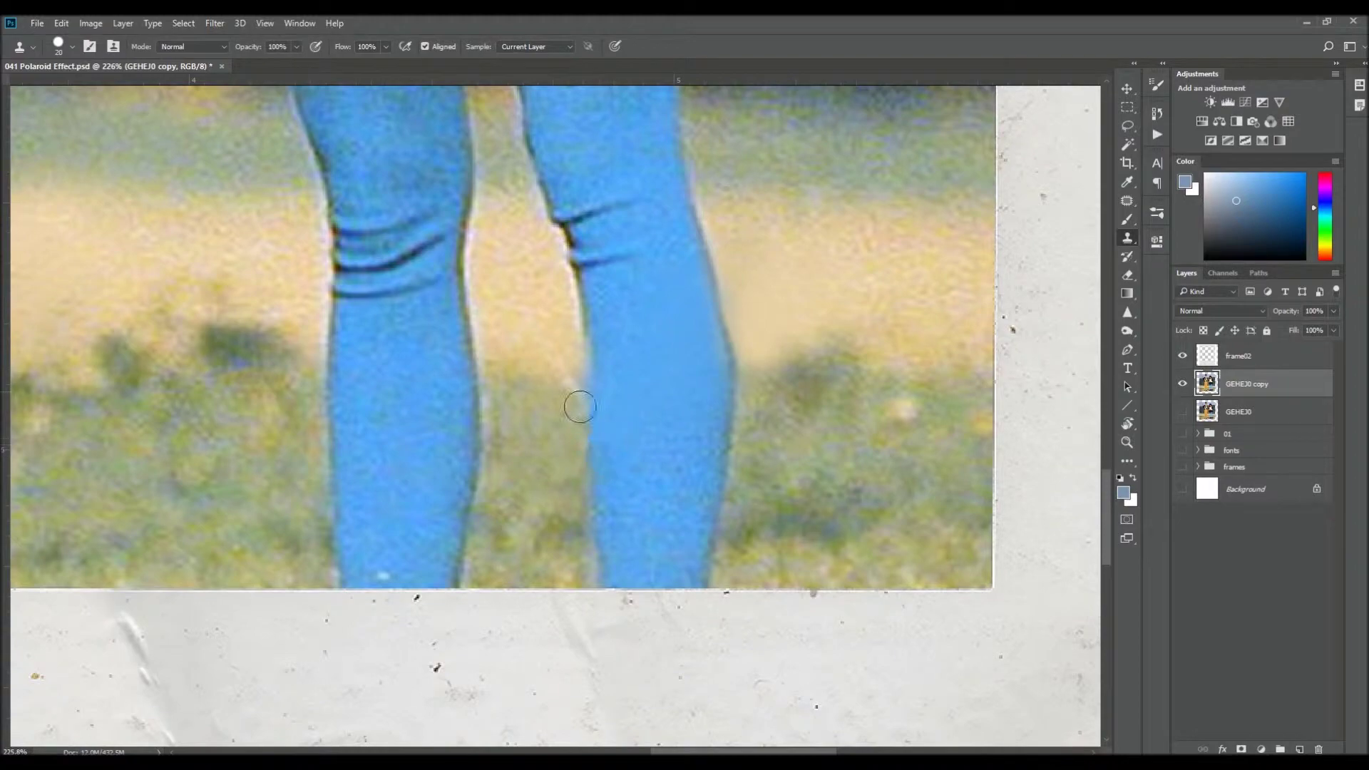
scroll(554, 425, "down", 5)
scroll(567, 378, "up", 4)
key("bracketright")
key("bracketright")
key("bracketright")
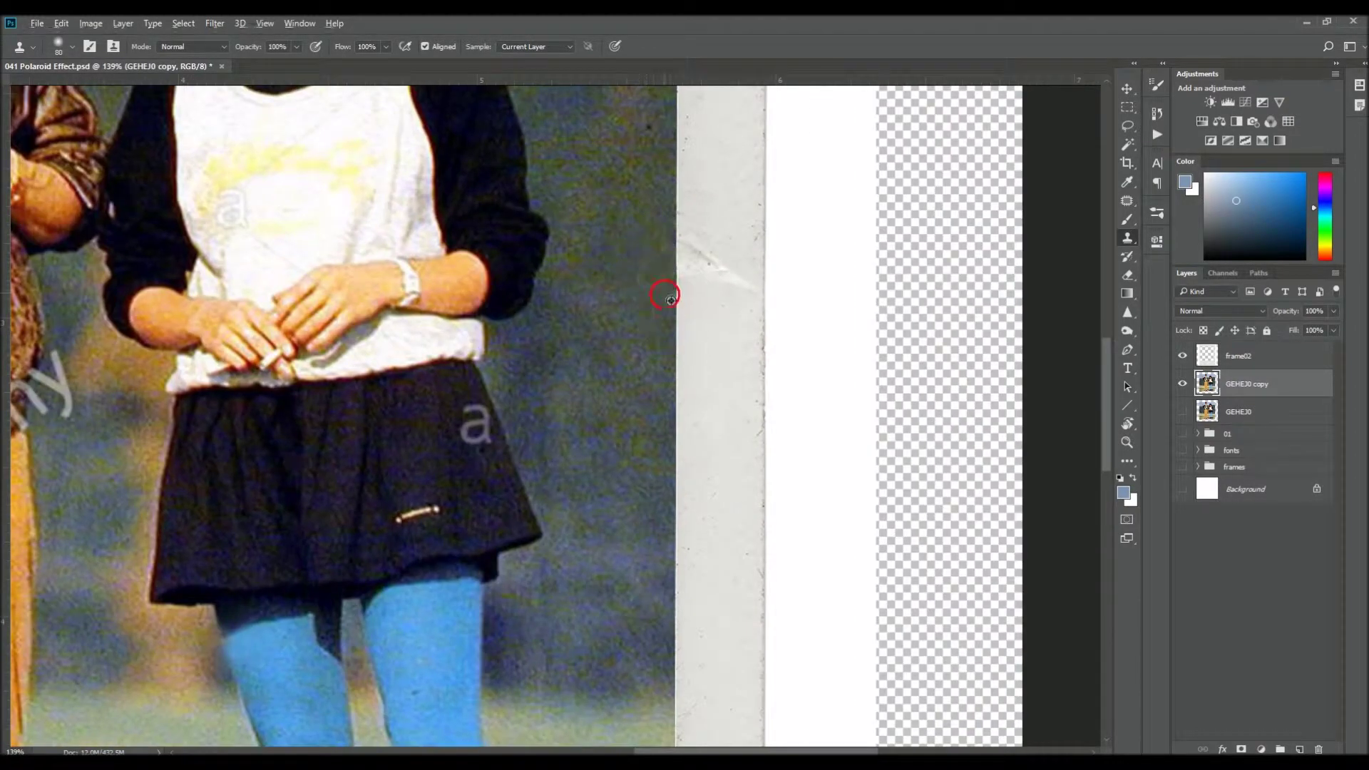
scroll(629, 493, "up", 3)
scroll(847, 327, "up", 3)
key("bracketleft")
key("bracketleft")
key("bracketleft")
key("bracketleft")
key("bracketleft")
key("bracketleft")
scroll(867, 301, "down", 5)
scroll(613, 306, "up", 5)
scroll(599, 285, "down", 2)
scroll(597, 261, "up", 1)
key("bracketright")
left_click_drag(597, 261, 566, 250)
scroll(416, 324, "down", 1)
mouse_move(435, 264)
left_mouse_down()
mouse_move(489, 305)
mouse_move(420, 282)
left_mouse_up()
Patch a watermark area on the trousers, then fit the polaroid in view with the Patch tool active
scroll(489, 305, "down", 2)
scroll(508, 267, "up", 3)
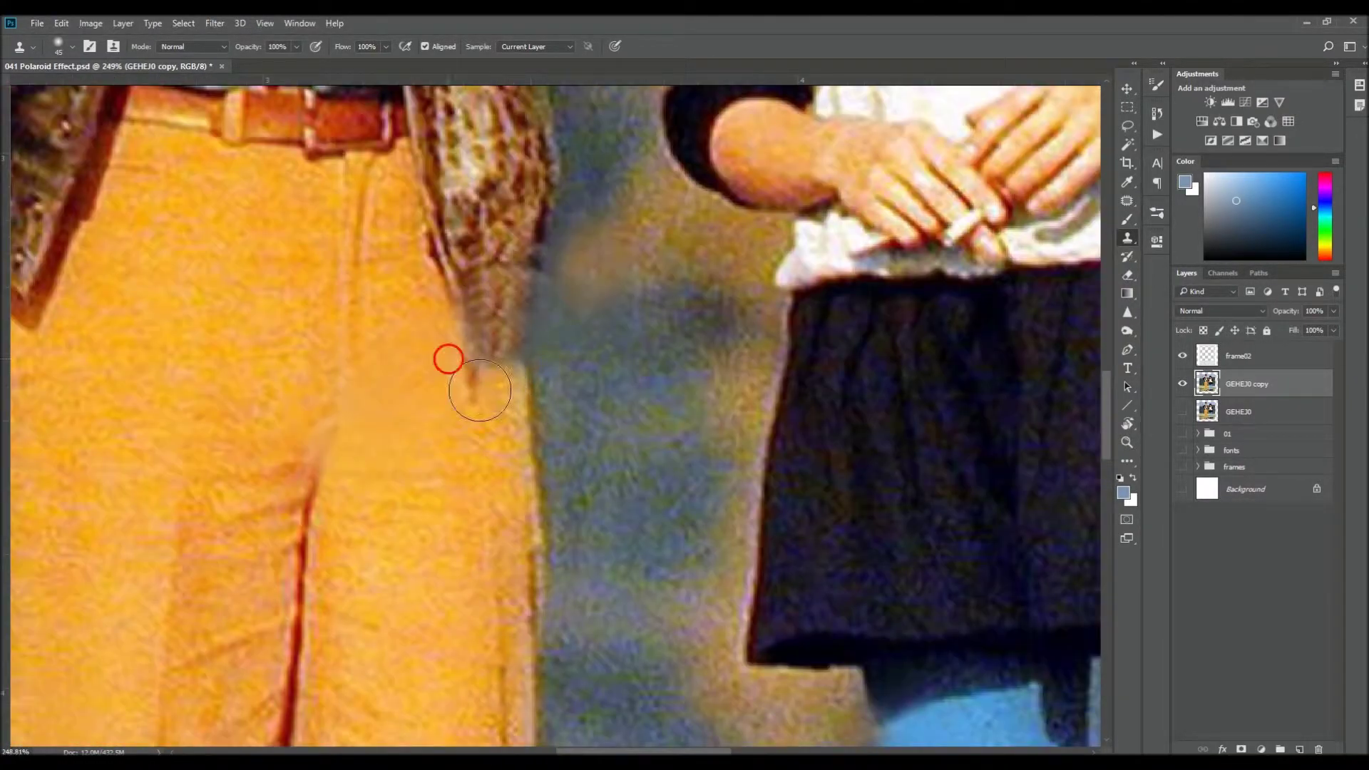
scroll(479, 390, "down", 2)
scroll(499, 356, "down", 1)
scroll(568, 354, "up", 1)
key("j")
left_click_drag(376, 307, 335, 392)
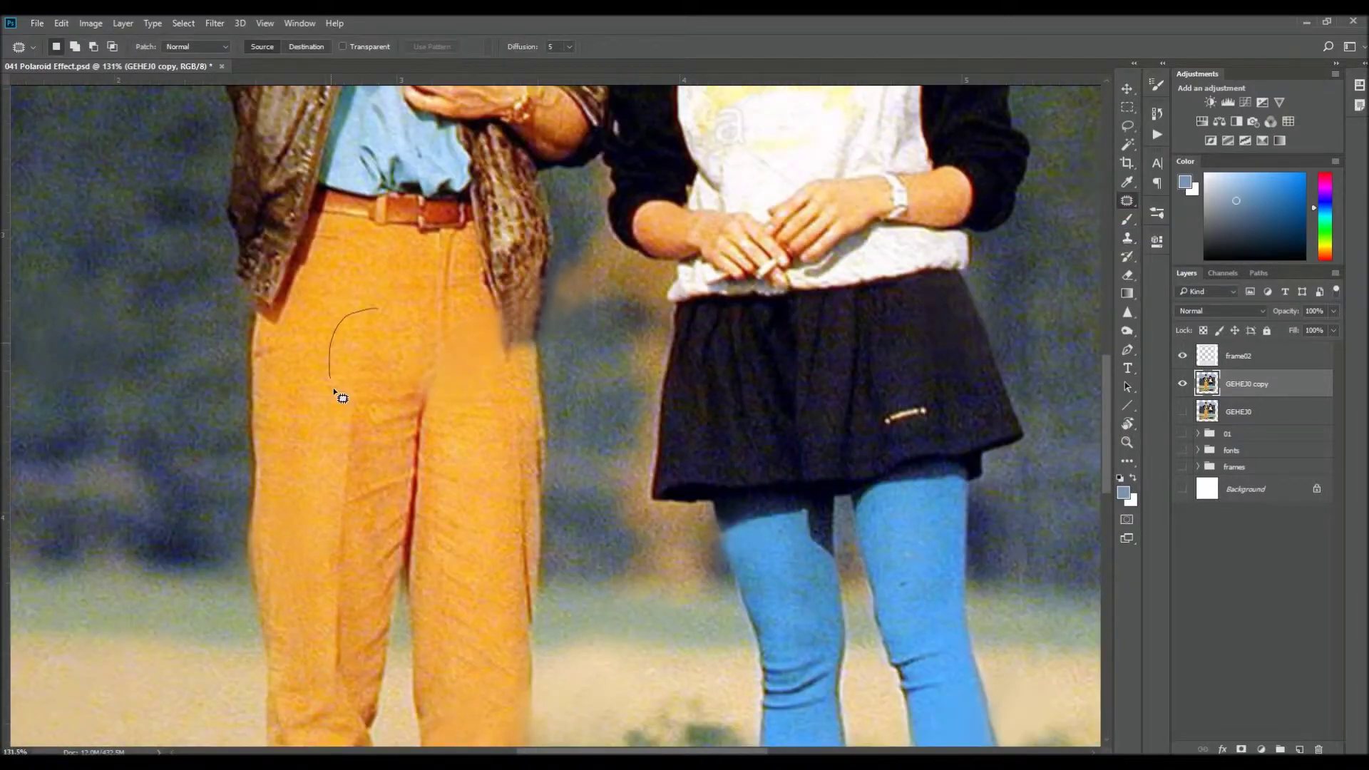
scroll(509, 320, "up", 1)
key("s")
scroll(660, 357, "up", 1)
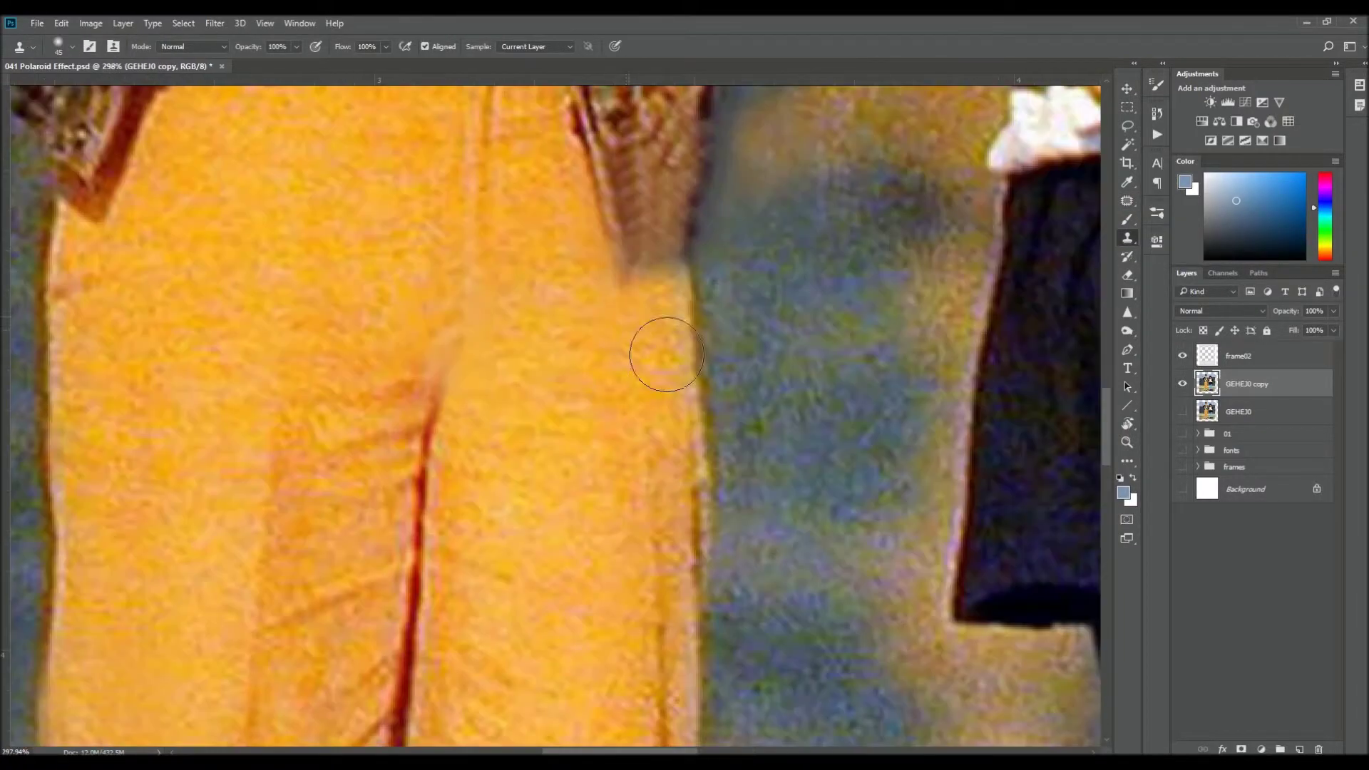
scroll(659, 357, "down", 2)
scroll(834, 205, "up", 2)
scroll(834, 205, "down", 3)
scroll(483, 107, "up", 1)
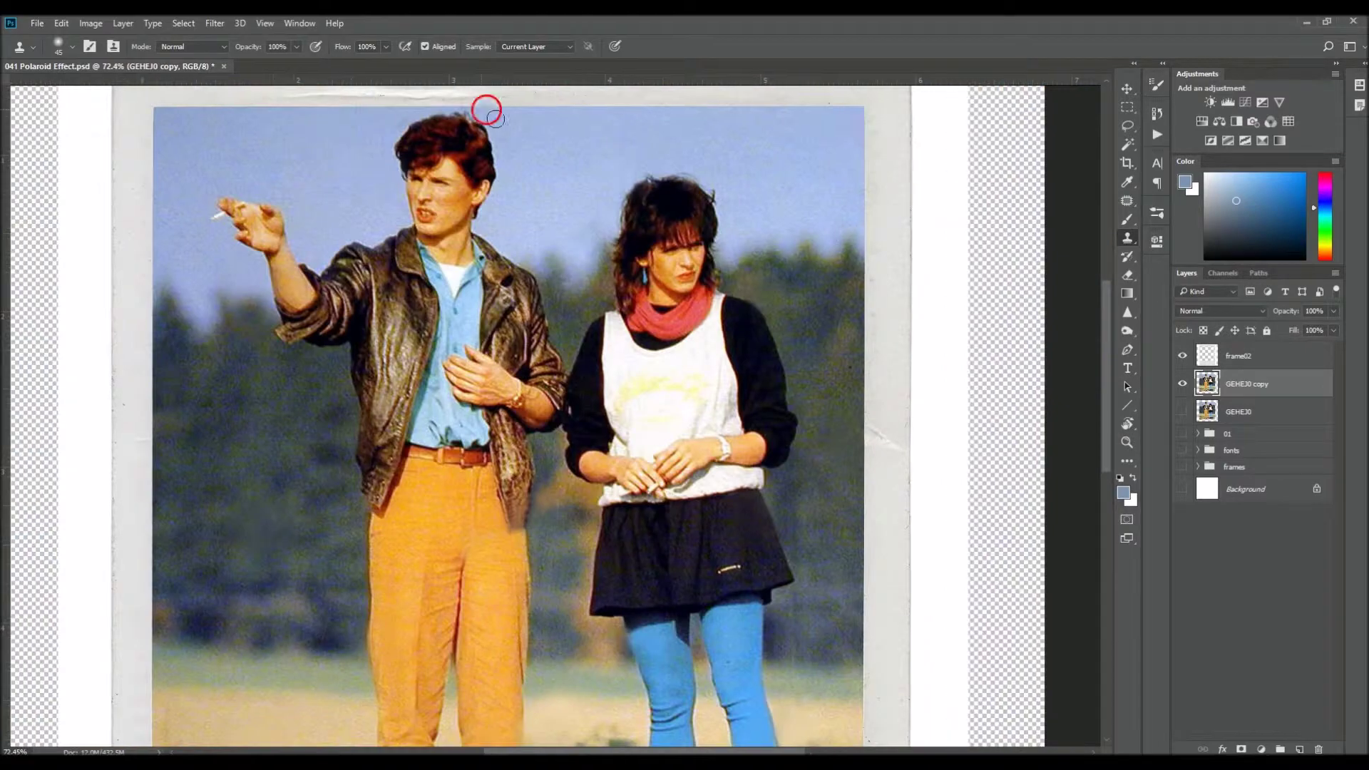
scroll(208, 217, "up", 1)
scroll(412, 425, "up", 1)
scroll(606, 329, "up", 2)
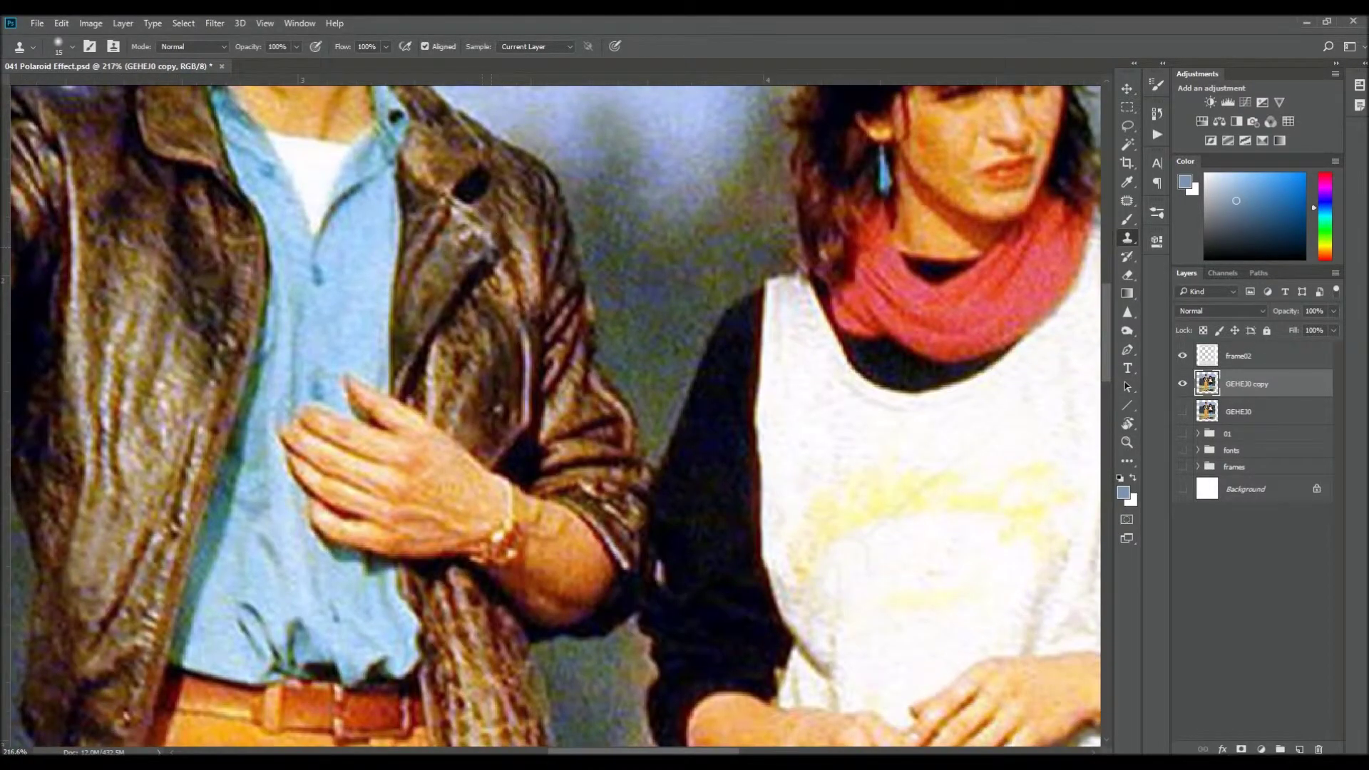
scroll(507, 257, "down", 3)
left_click_drag(428, 335, 642, 356, "space")
scroll(842, 452, "up", 2)
scroll(841, 452, "down", 5)
left_click(1126, 201)
key("ctrl+0")
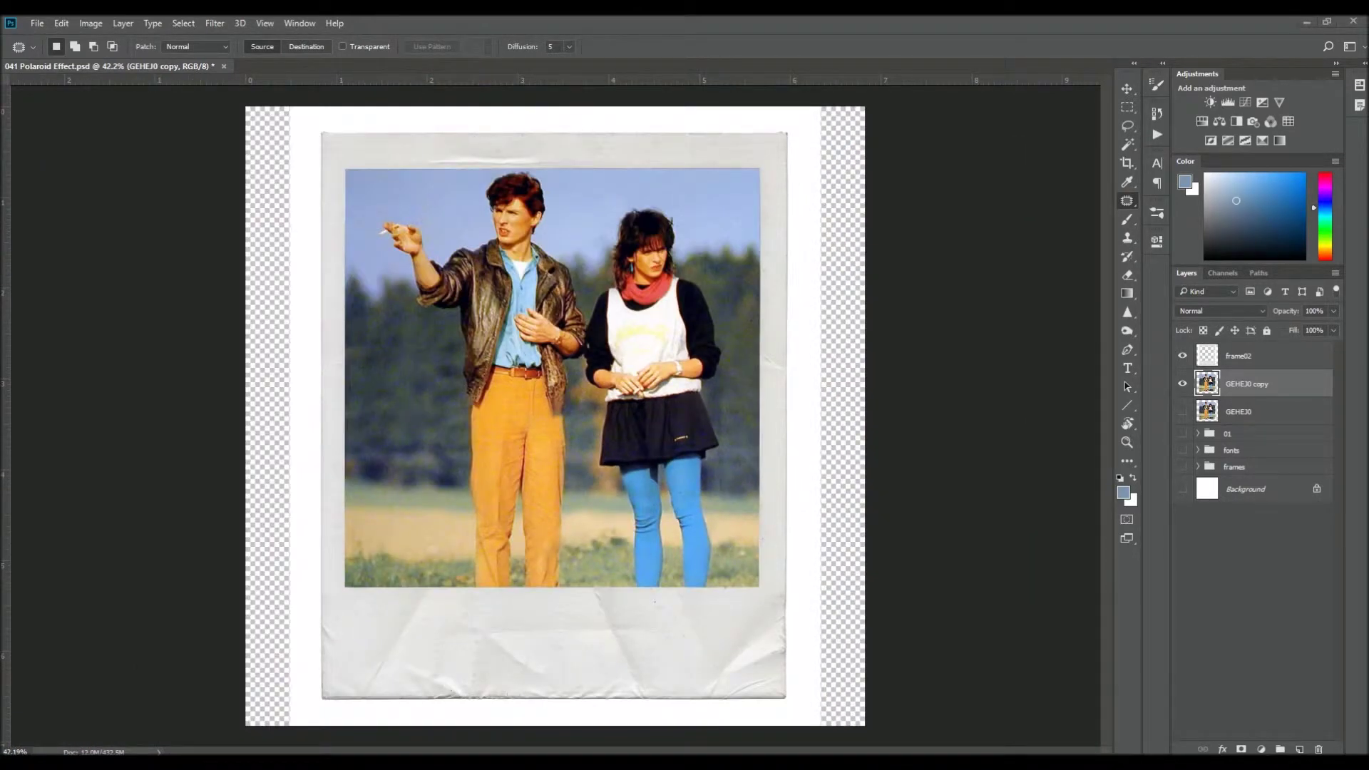
Duplicate the colour correction group and the couple photo layer
left_click(1198, 434)
left_click(1244, 311)
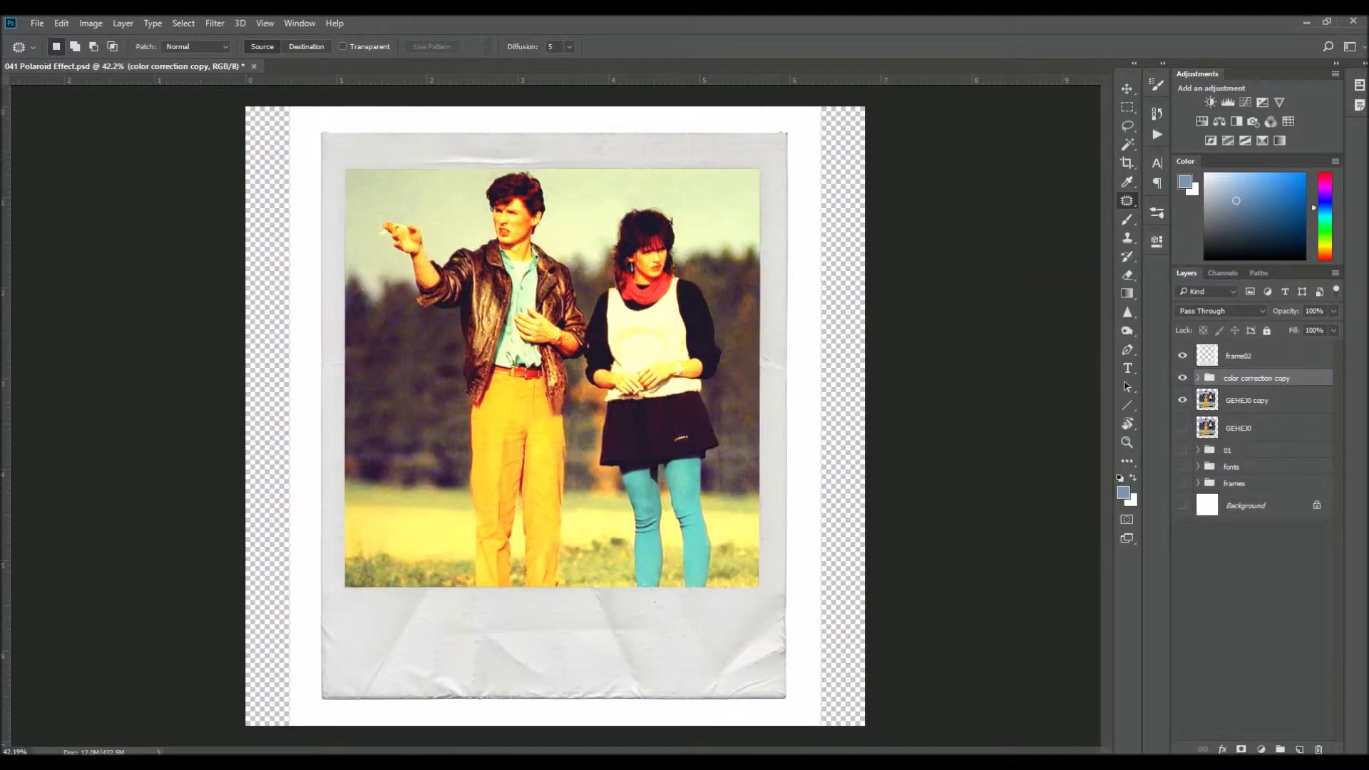
key("ctrl+j")
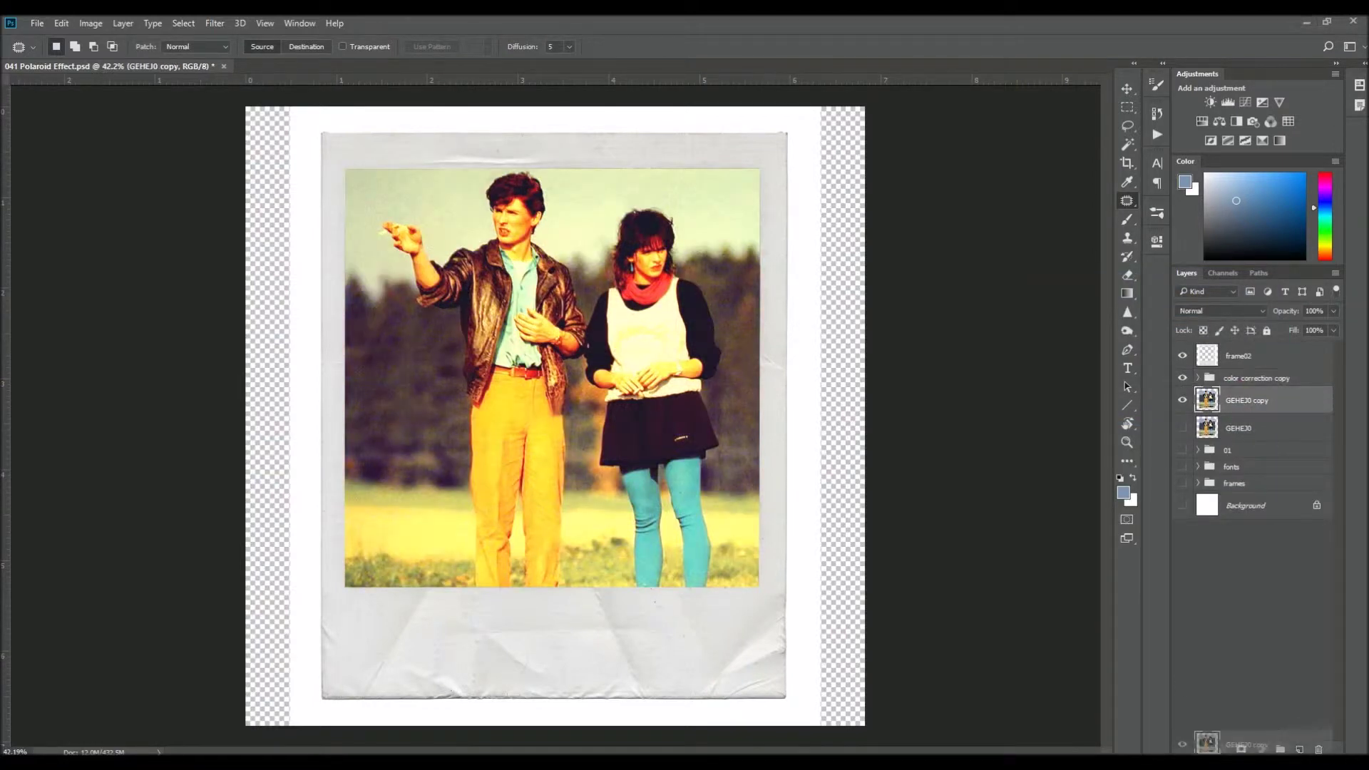
Add noise and a double blur to the photo copy, then set Hue/Saturation to +41 saturation, +7 lightness
left_click(214, 22)
left_click(442, 207)
left_click(763, 183)
left_click_drag(1248, 400, 1299, 748)
left_click(215, 23)
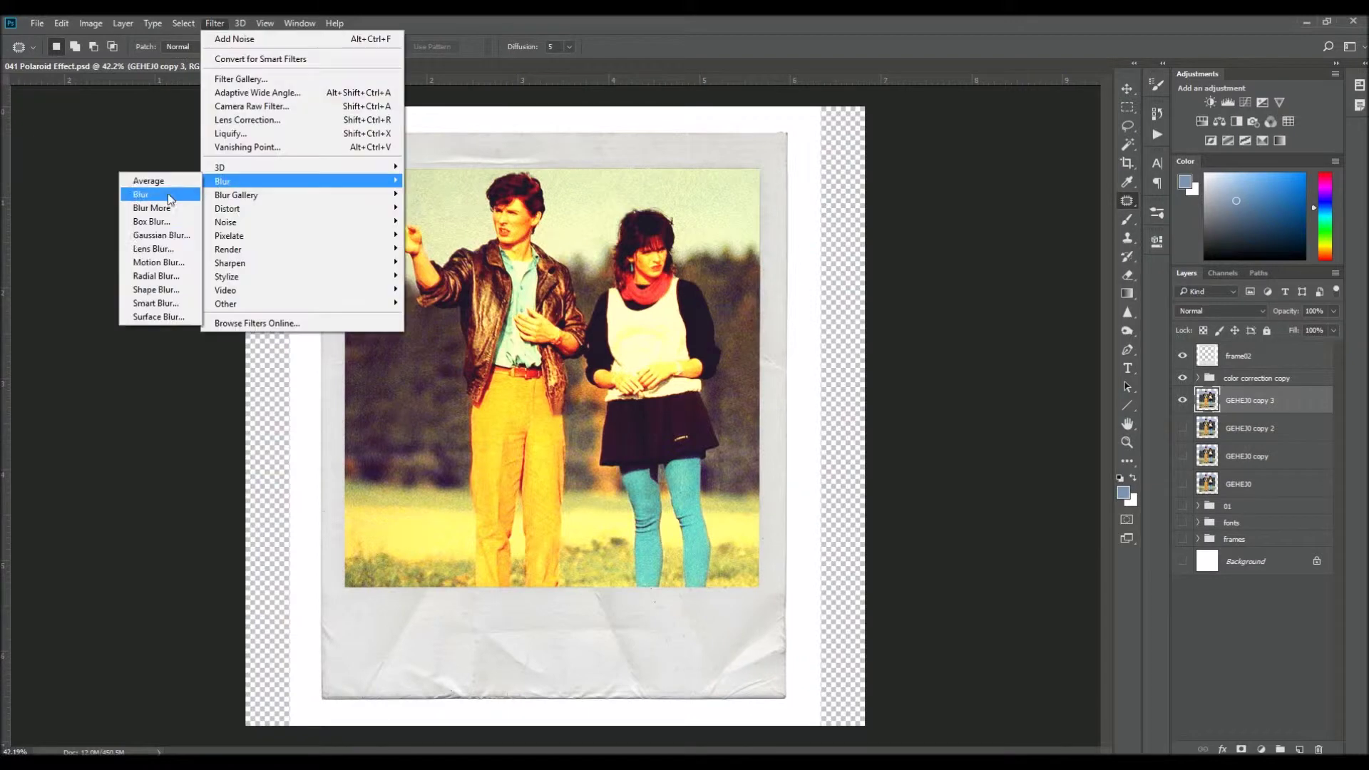
left_click(291, 177)
left_click(153, 233)
key("Return")
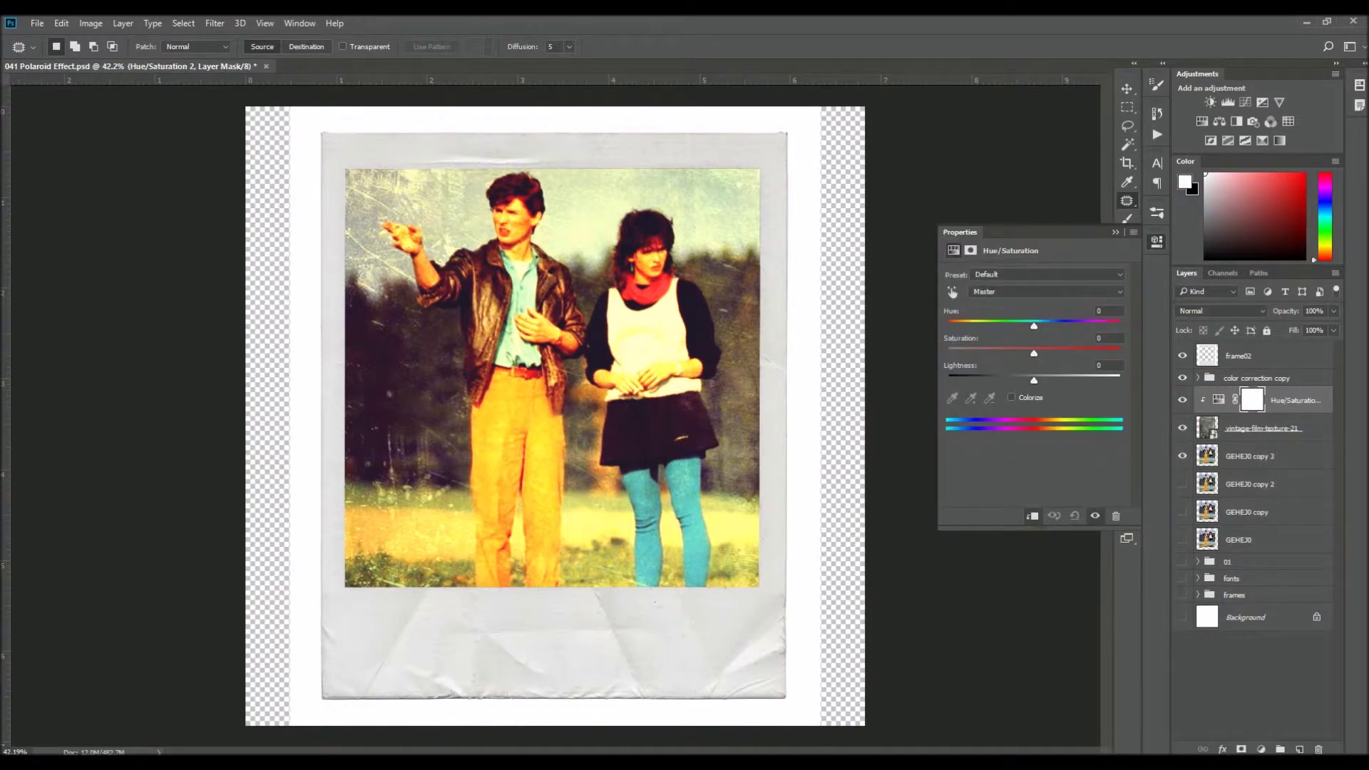
left_click_drag(1062, 391, 1039, 391)
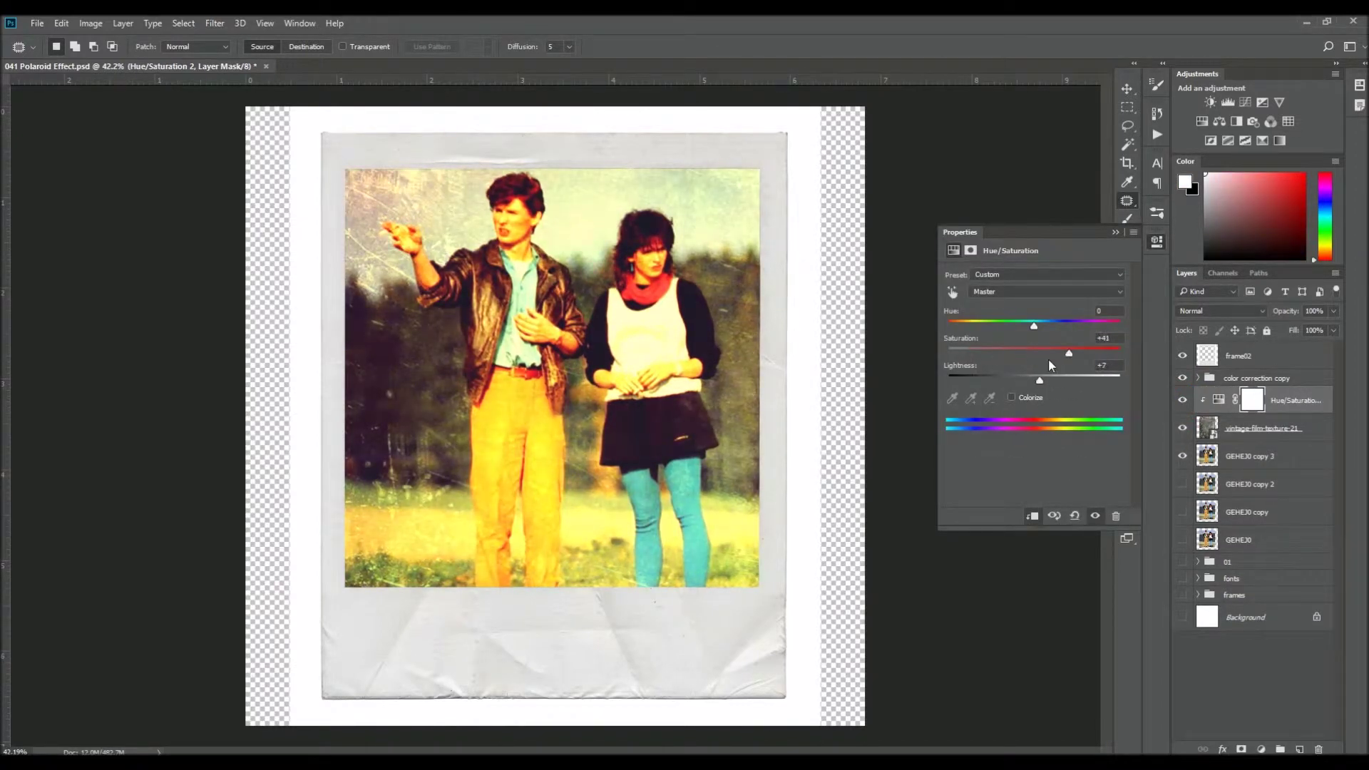
left_click(1166, 382)
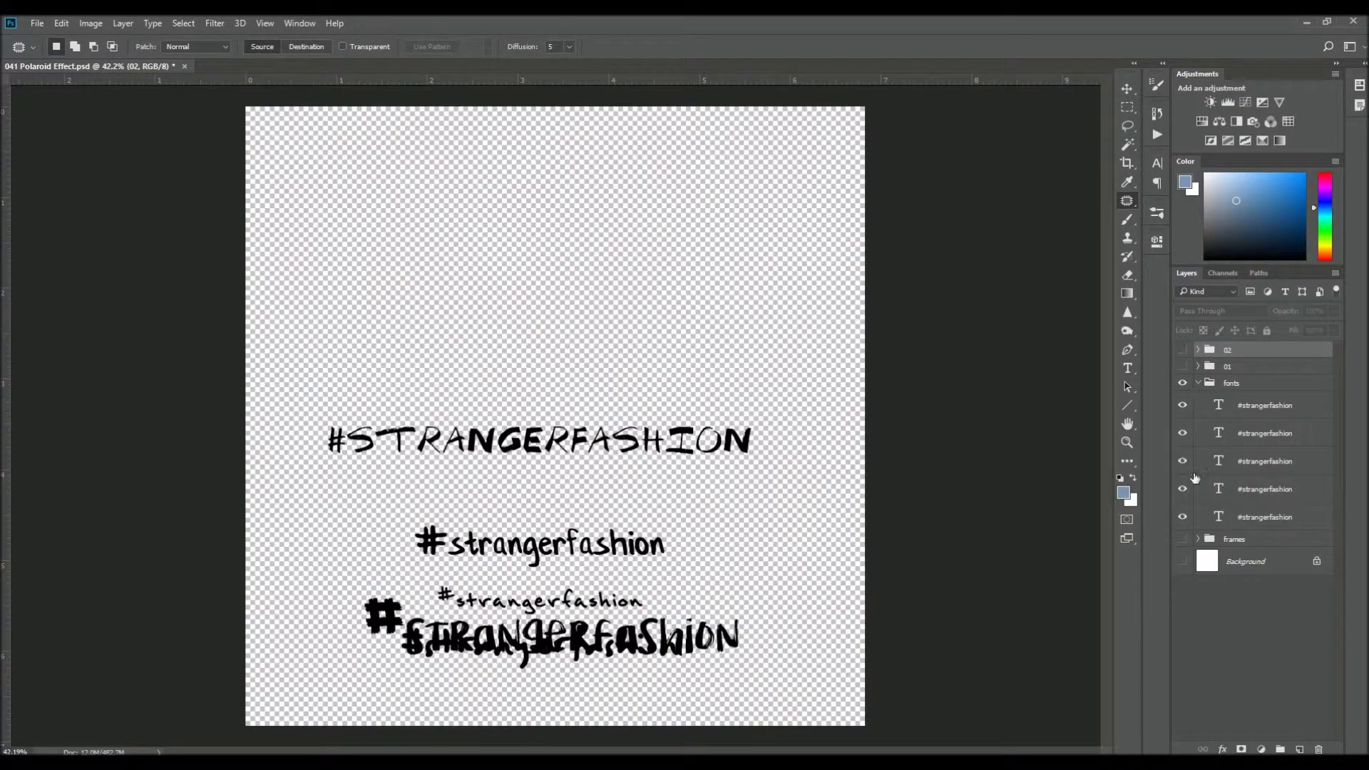
Hide the other hashtag layers, move the chosen #strangerfashion above the groups, and show group 02
left_click(1182, 516)
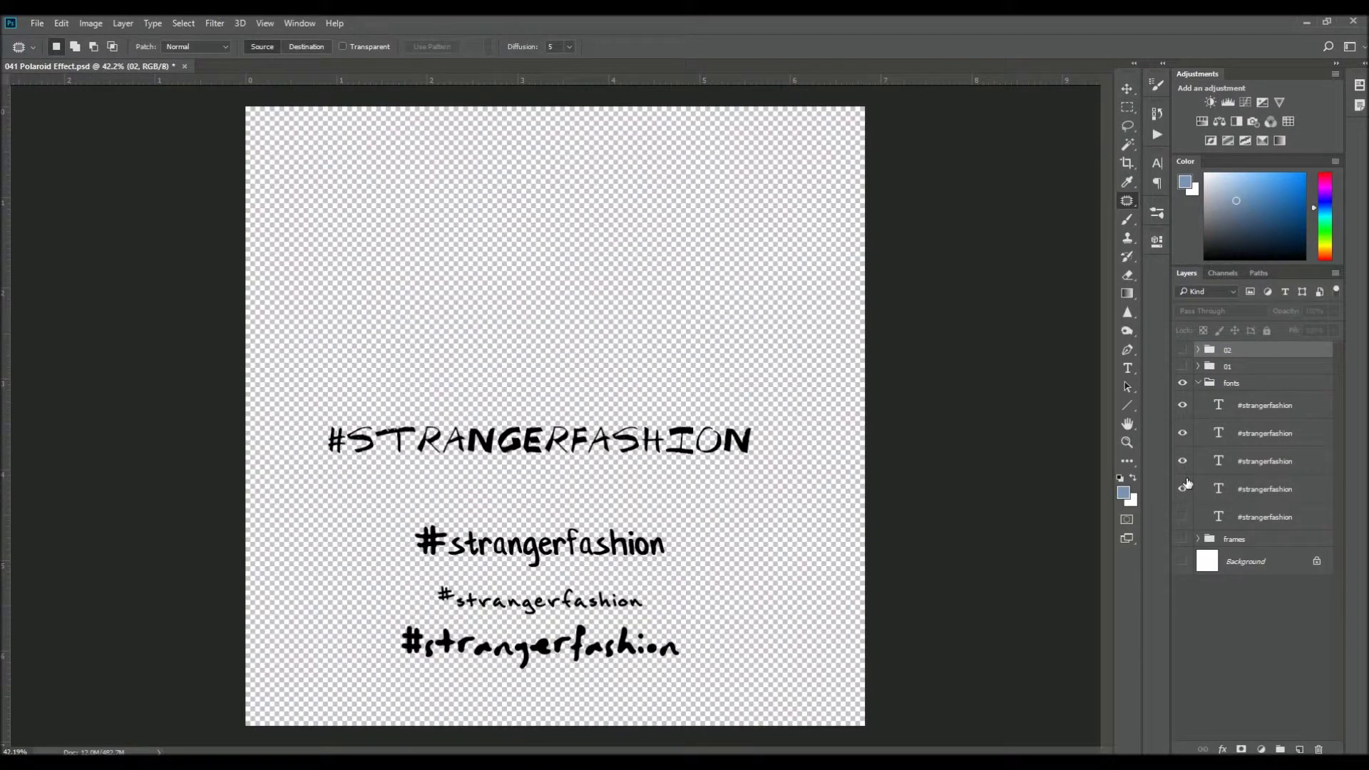
left_click(1182, 489)
left_click(1181, 433)
left_click(1181, 404)
left_click_drag(1264, 460, 1264, 349)
left_click(1197, 410)
left_click(1182, 378)
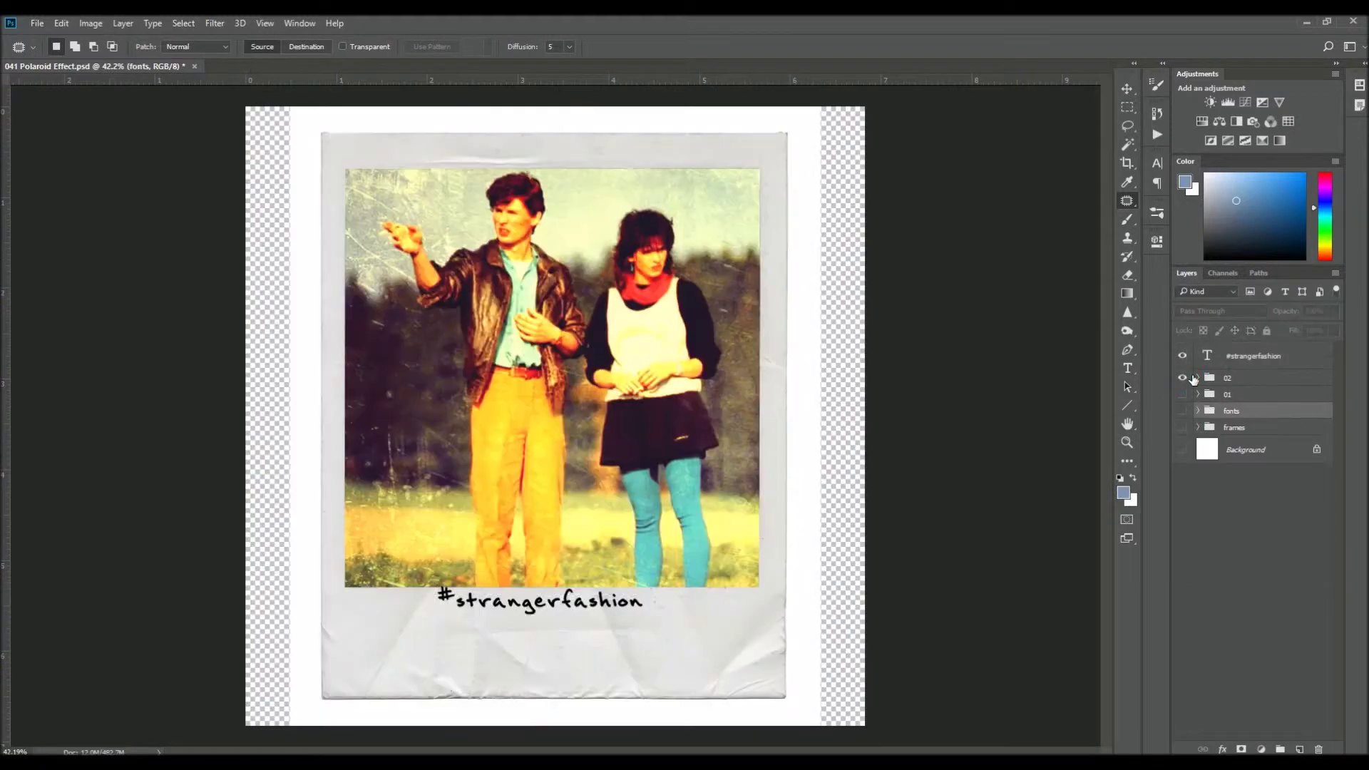
Enlarge the hashtag across the bottom strip, rasterize a copy, and nudge it slightly left
left_click(1253, 356)
key("ctrl+t")
left_click_drag(670, 606, 737, 674)
key("Return")
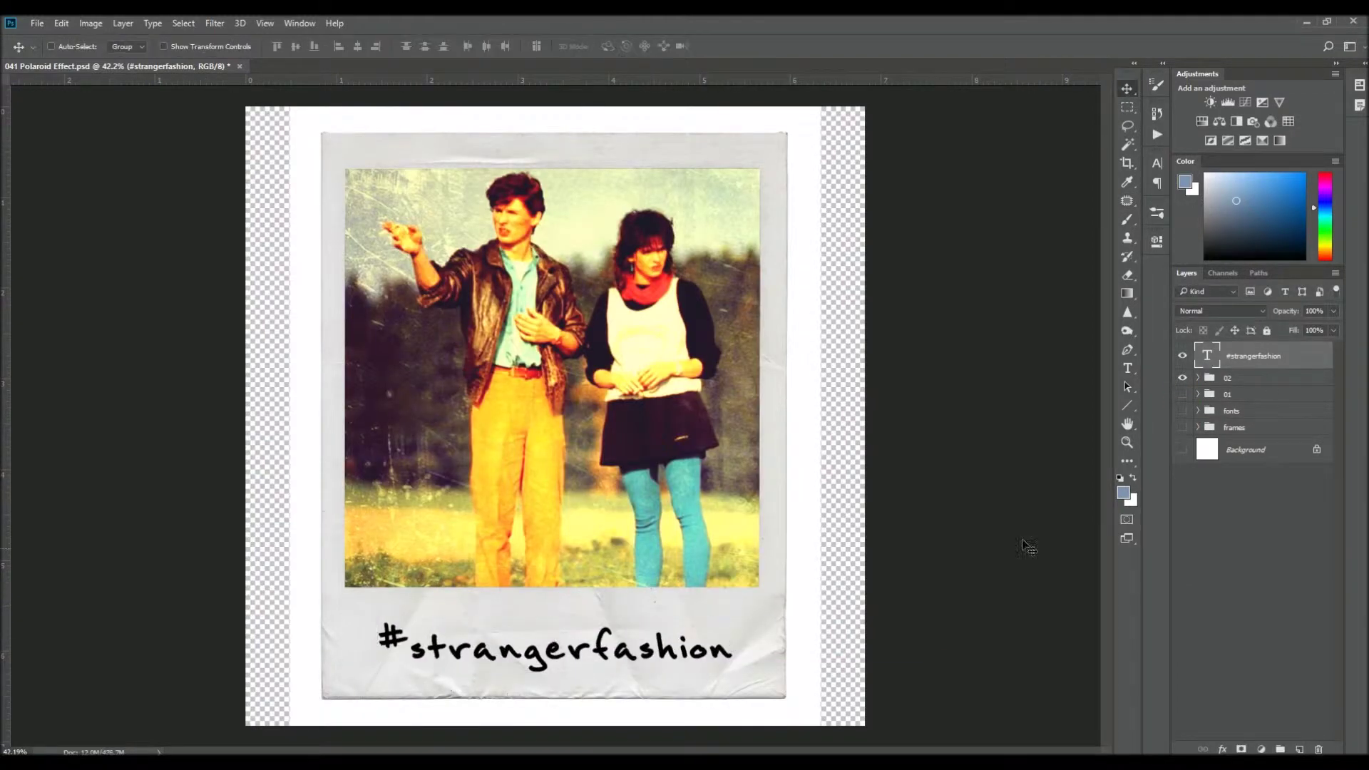
right_click(1289, 352)
left_click(1033, 342)
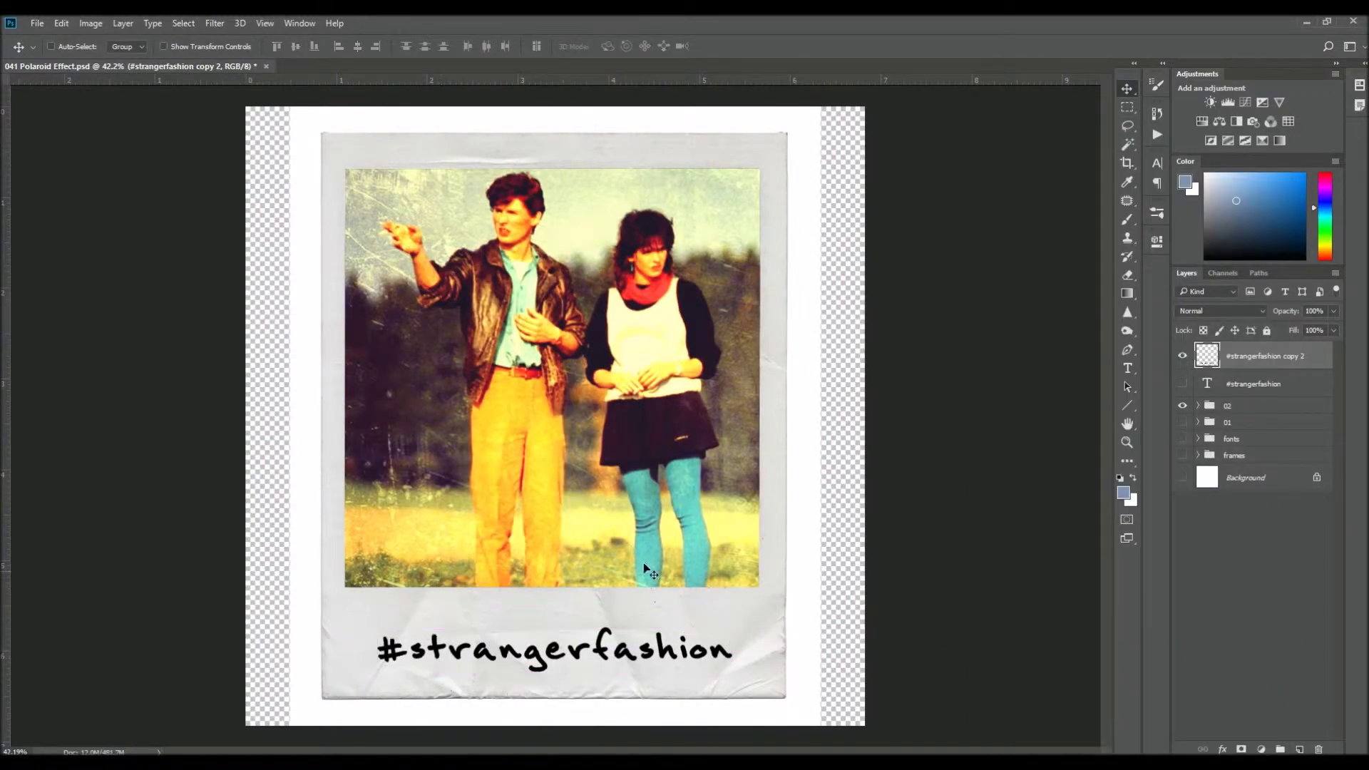
left_click_drag(627, 645, 617, 645)
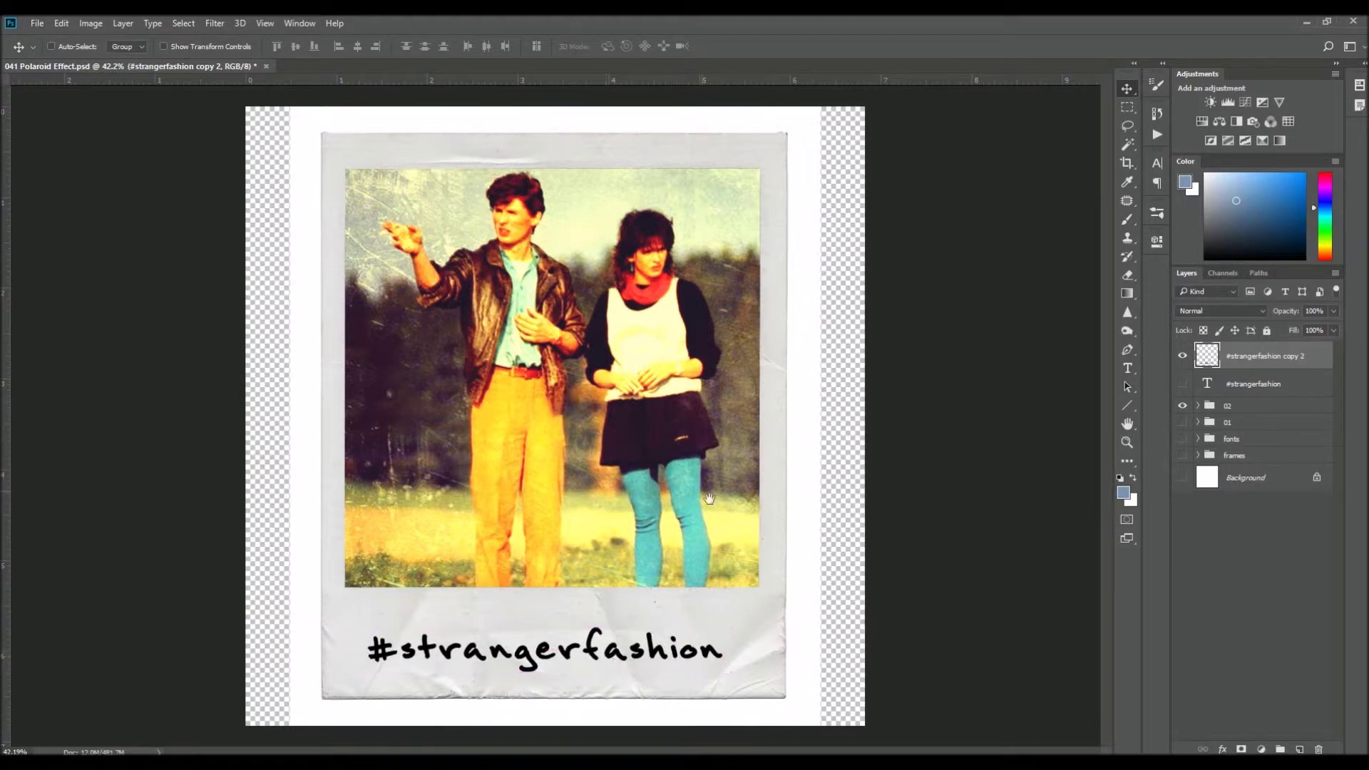
key("ctrl+minus")
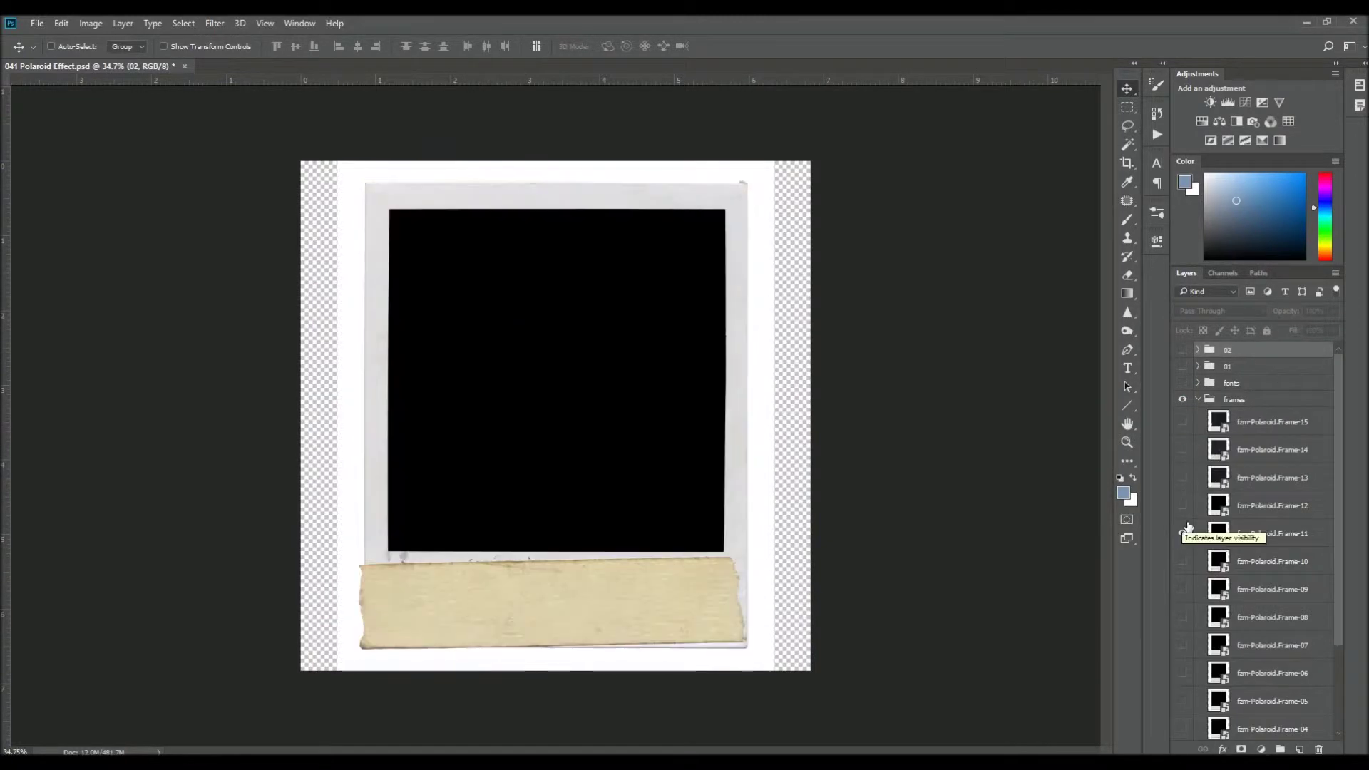
Swap the taped frame for the plain scuffed Frame-06 and shrink the red-bow portrait to fit it
left_click(1182, 561)
scroll(1183, 560, "down", 2)
left_click(1182, 558)
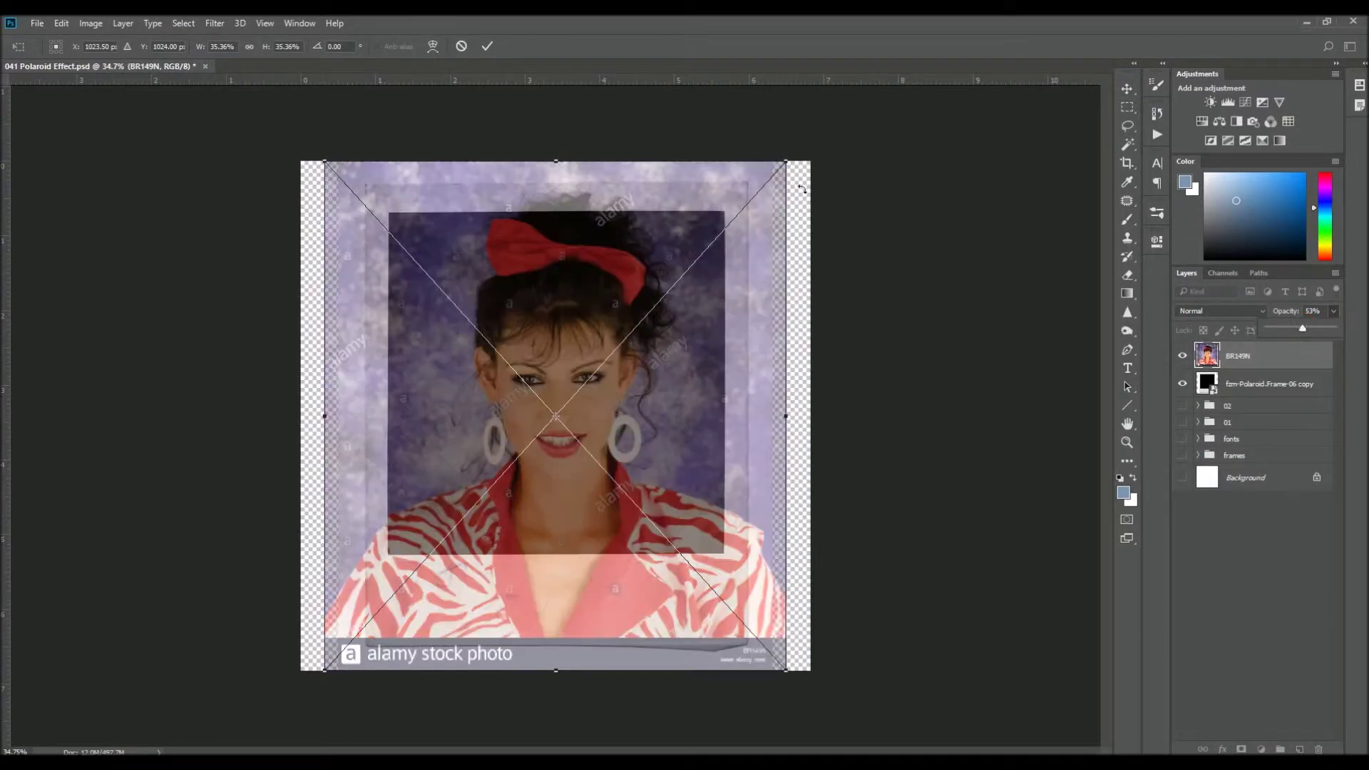
left_click_drag(785, 161, 748, 184)
key("Return")
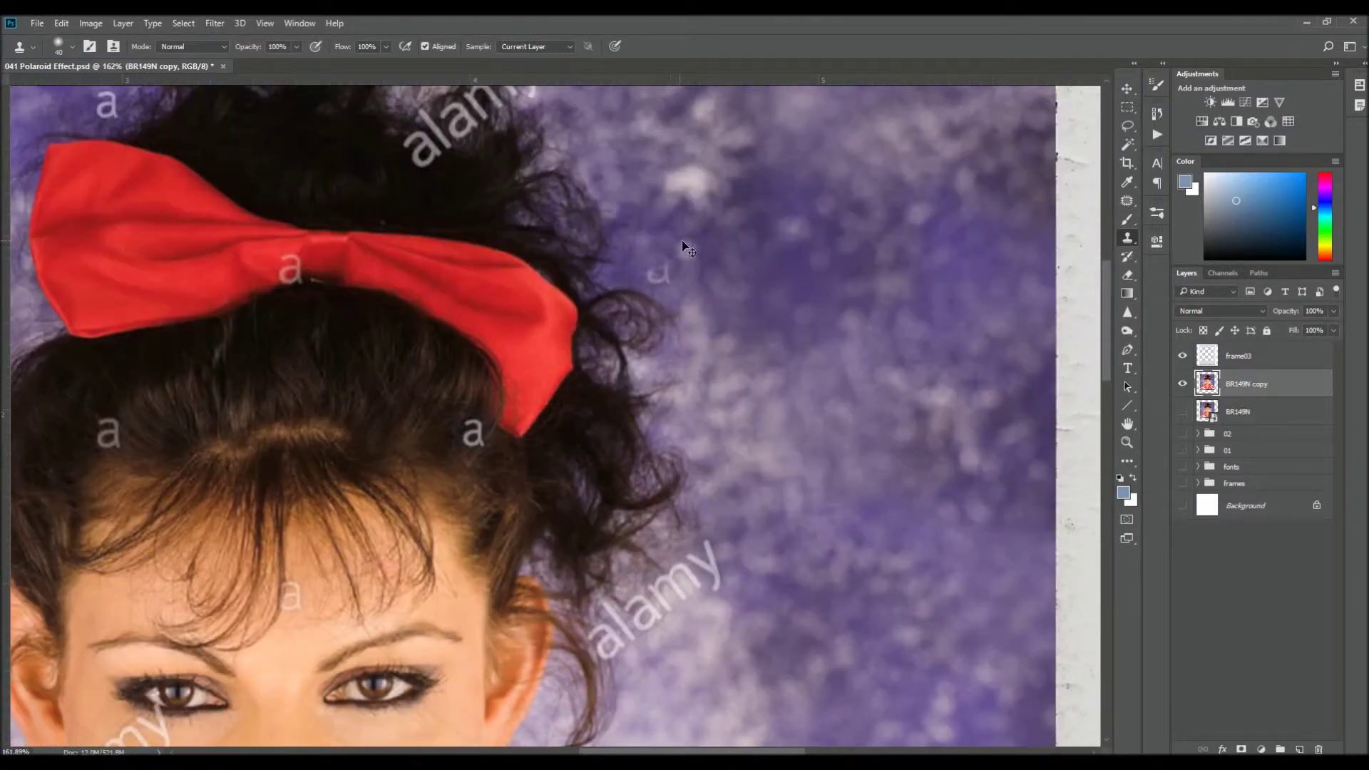
Zoom in on the woman's neck and collar and size the clone brush to 8
left_click_drag(682, 242, 772, 397)
left_click_drag(285, 278, 553, 278)
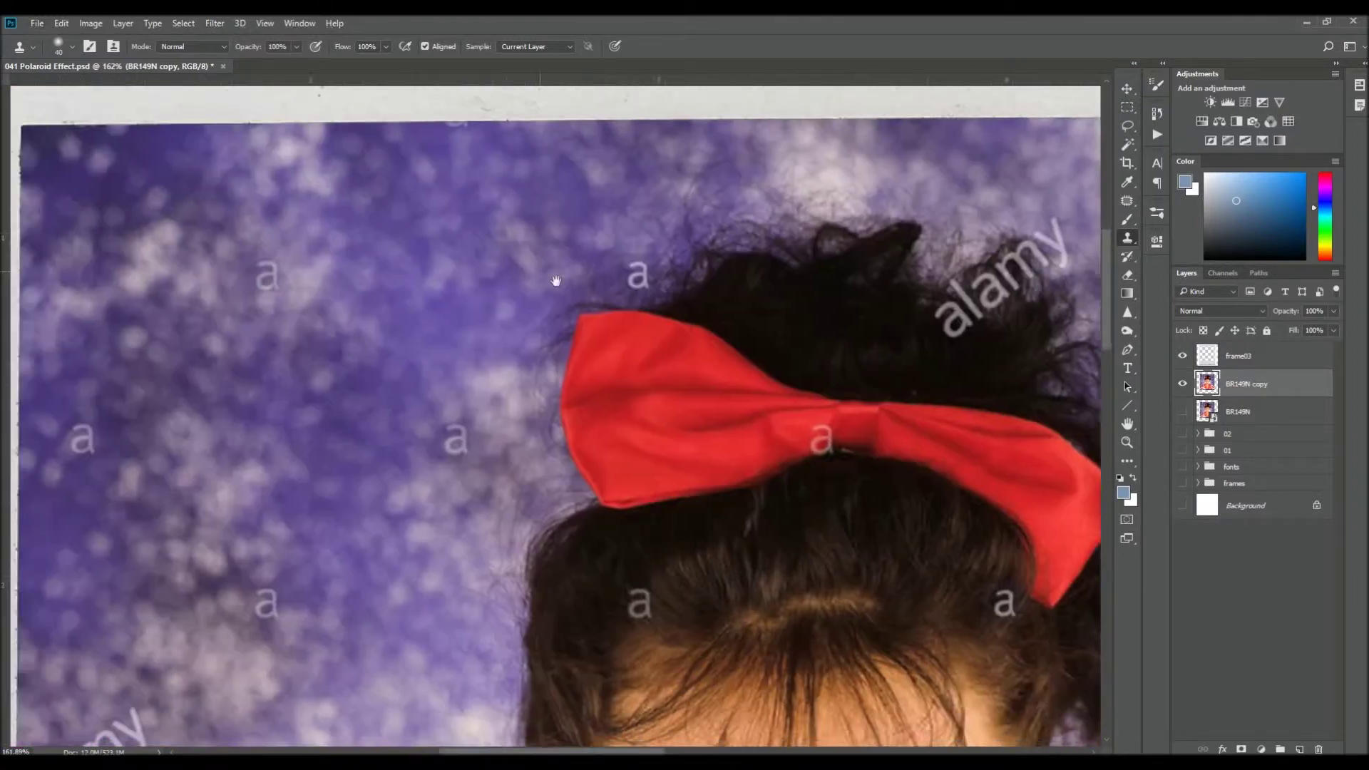
left_click_drag(214, 285, 378, 286)
scroll(378, 285, "down", 5)
scroll(379, 286, "down", 5)
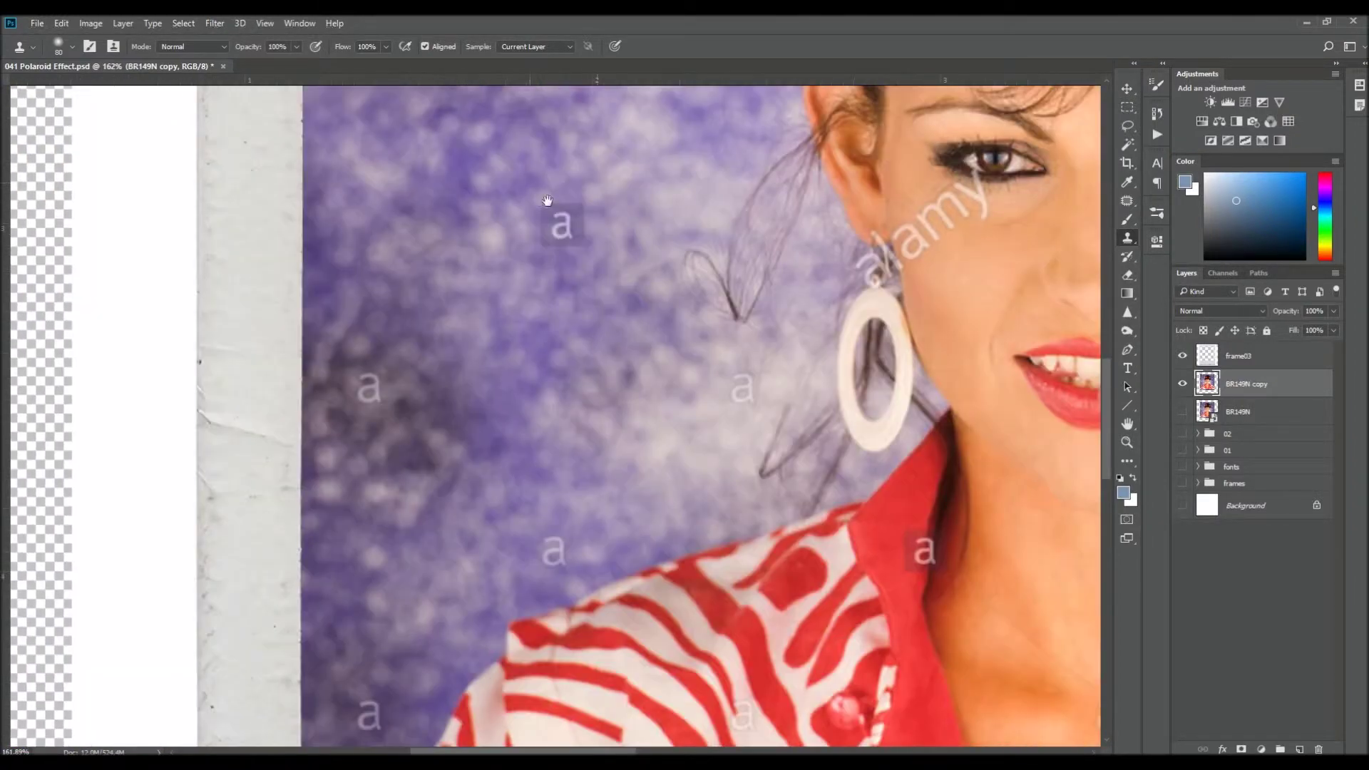
scroll(379, 286, "down", 5)
scroll(519, 317, "right", 3)
scroll(536, 304, "right", 10)
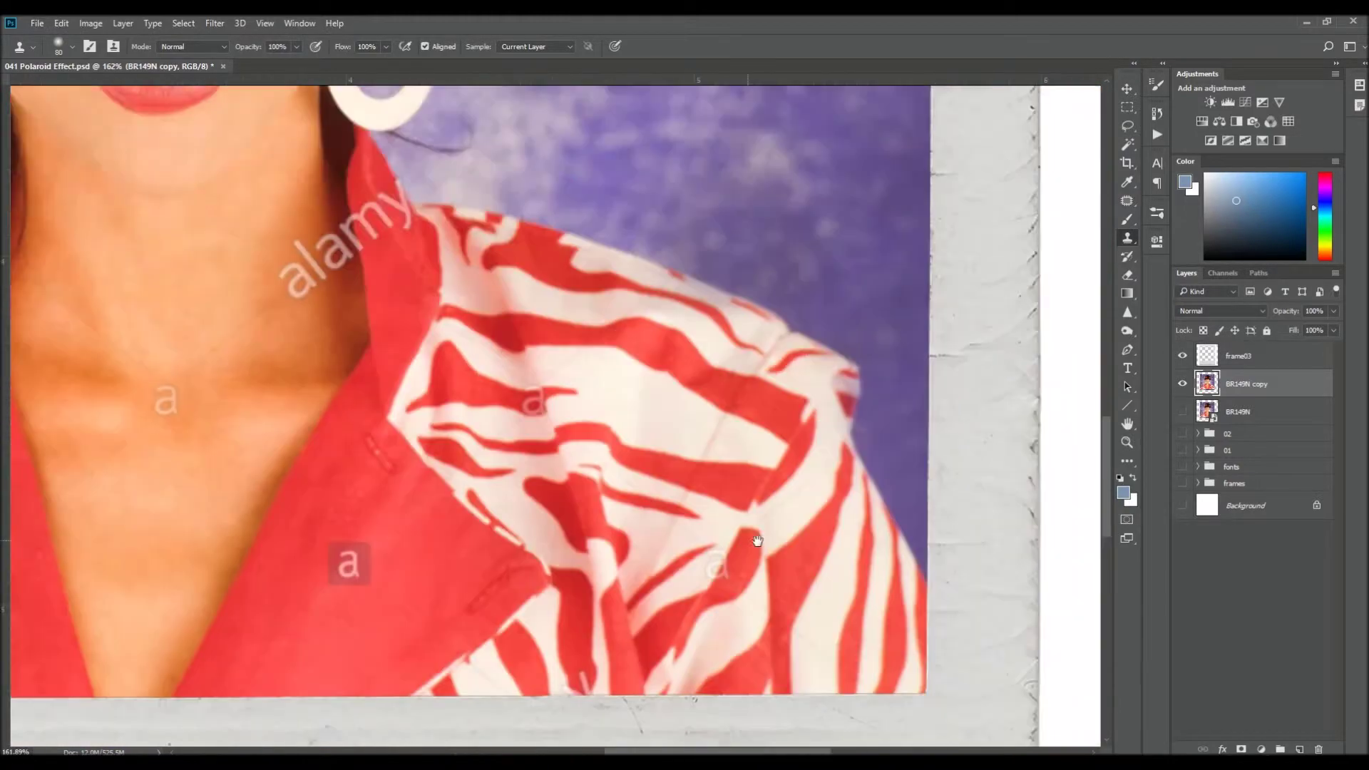
scroll(536, 304, "down", 10)
scroll(536, 305, "up", 5)
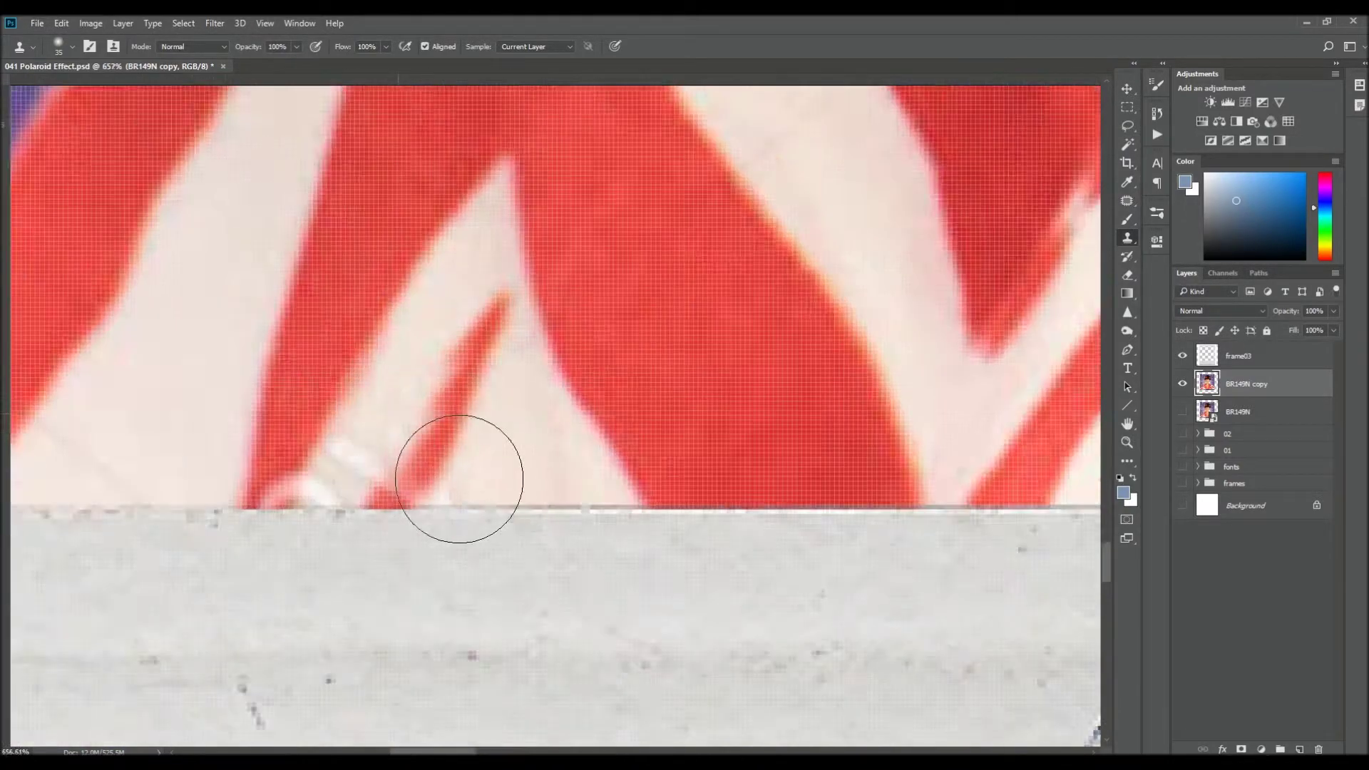
scroll(458, 473, "down", 2)
key("bracketleft")
key("bracketleft")
key("bracketleft")
scroll(466, 460, "up", 2)
scroll(466, 460, "right", 3)
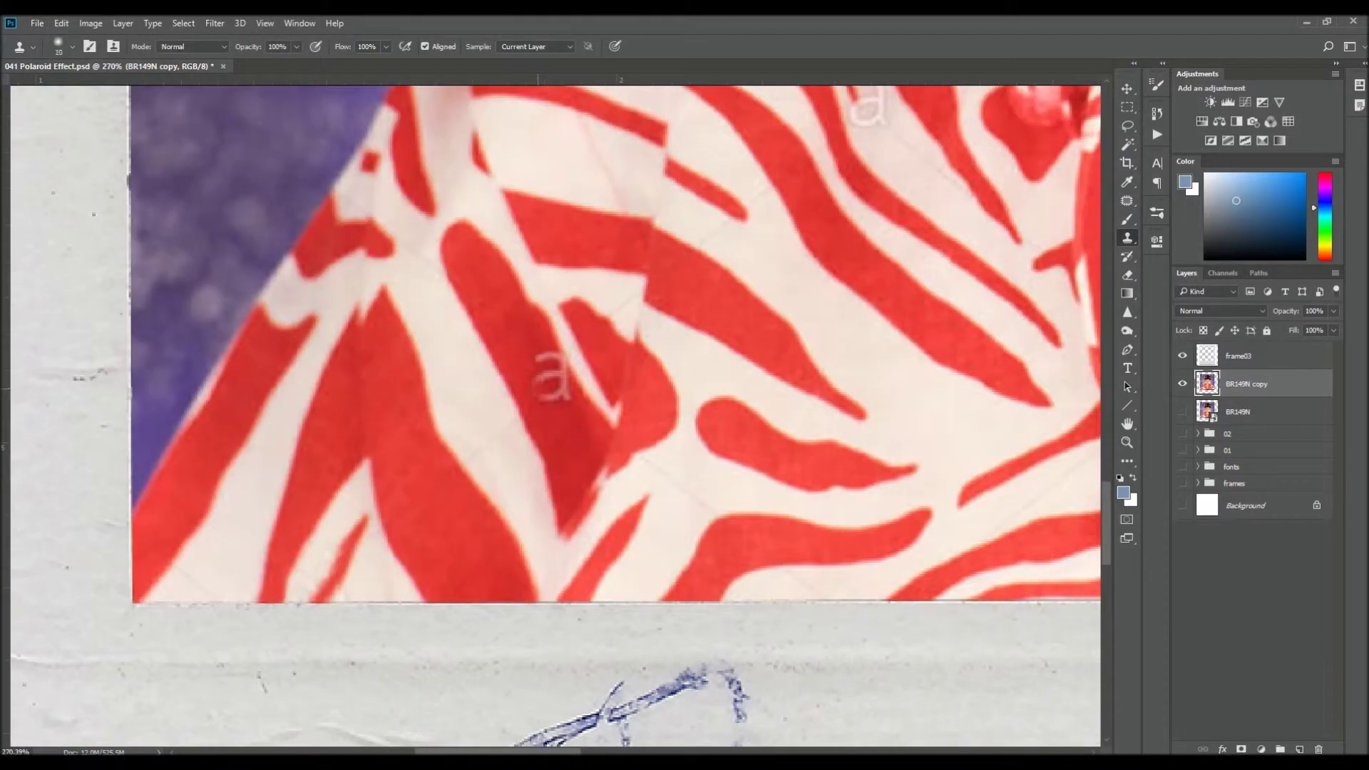
scroll(576, 400, "right", 3)
scroll(677, 489, "right", 3)
scroll(706, 370, "up", 4)
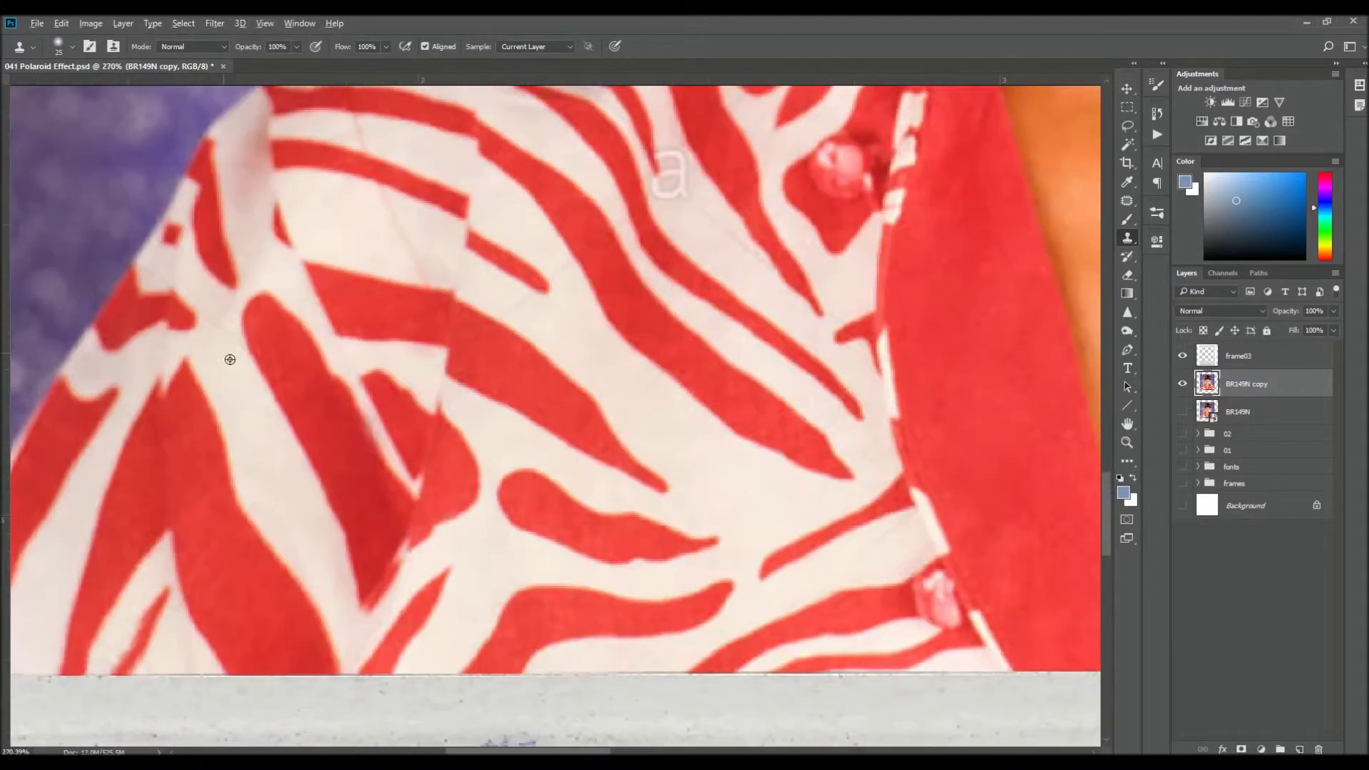
scroll(371, 250, "up", 1)
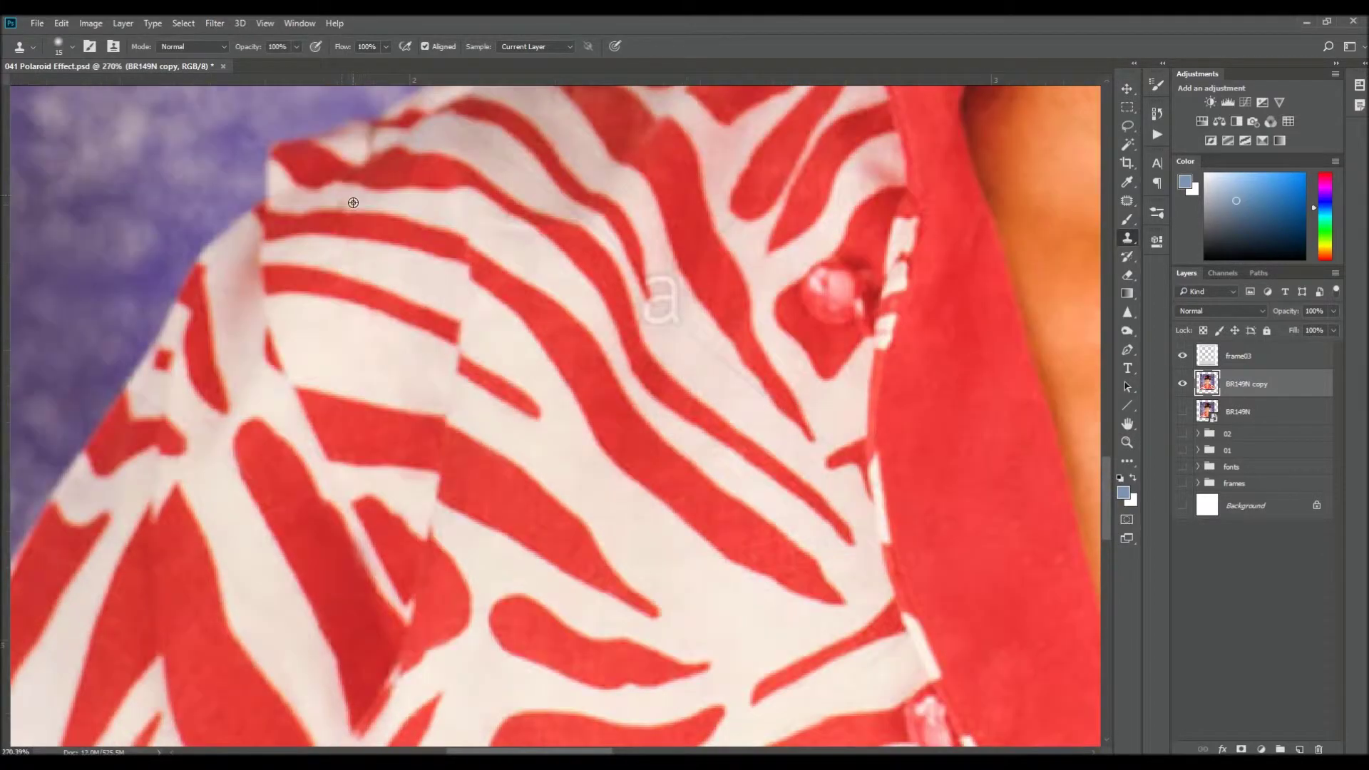
scroll(428, 321, "right", 4)
scroll(399, 350, "up", 1)
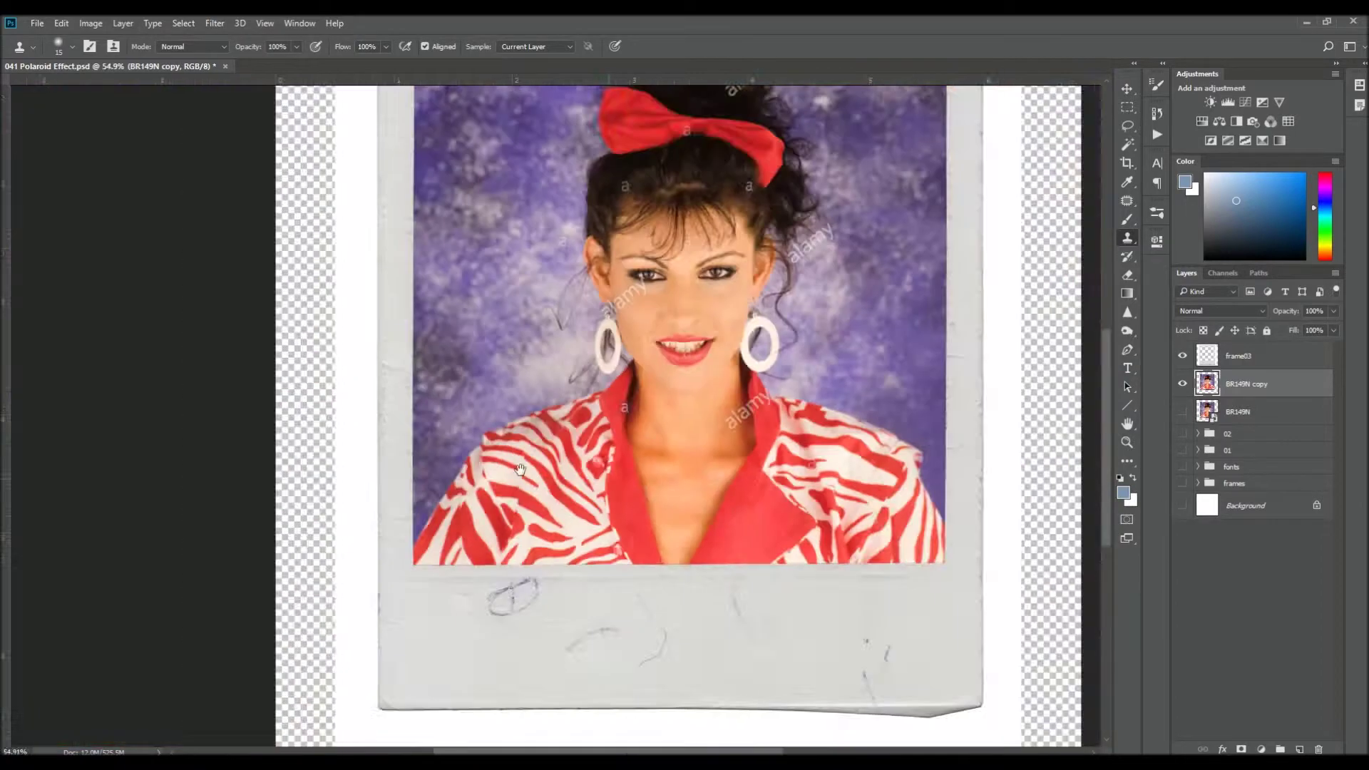
left_click_drag(562, 467, 513, 595)
scroll(642, 378, "left", 4)
scroll(641, 378, "up", 1)
key("bracketleft")
scroll(662, 372, "left", 1)
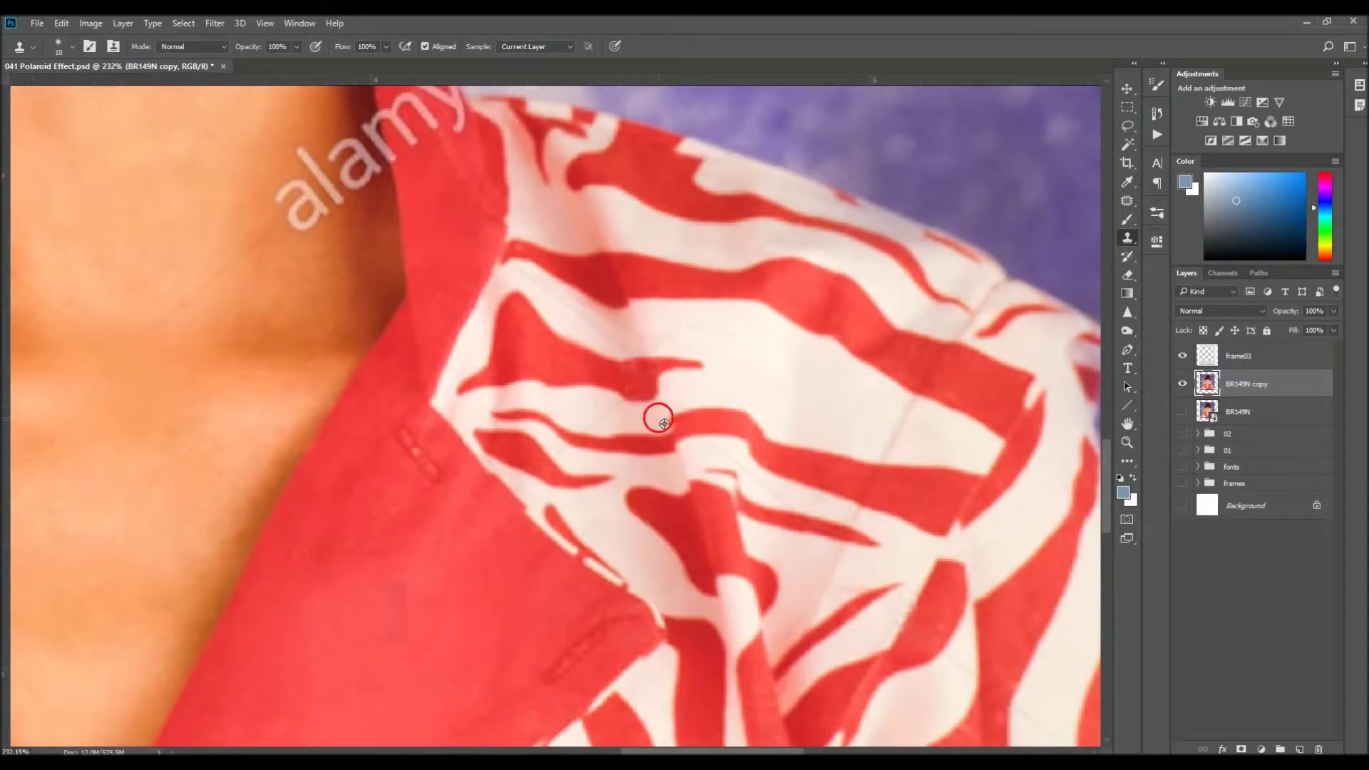
left_click_drag(538, 358, 520, 487)
key("bracketright")
key("bracketright")
key("bracketright")
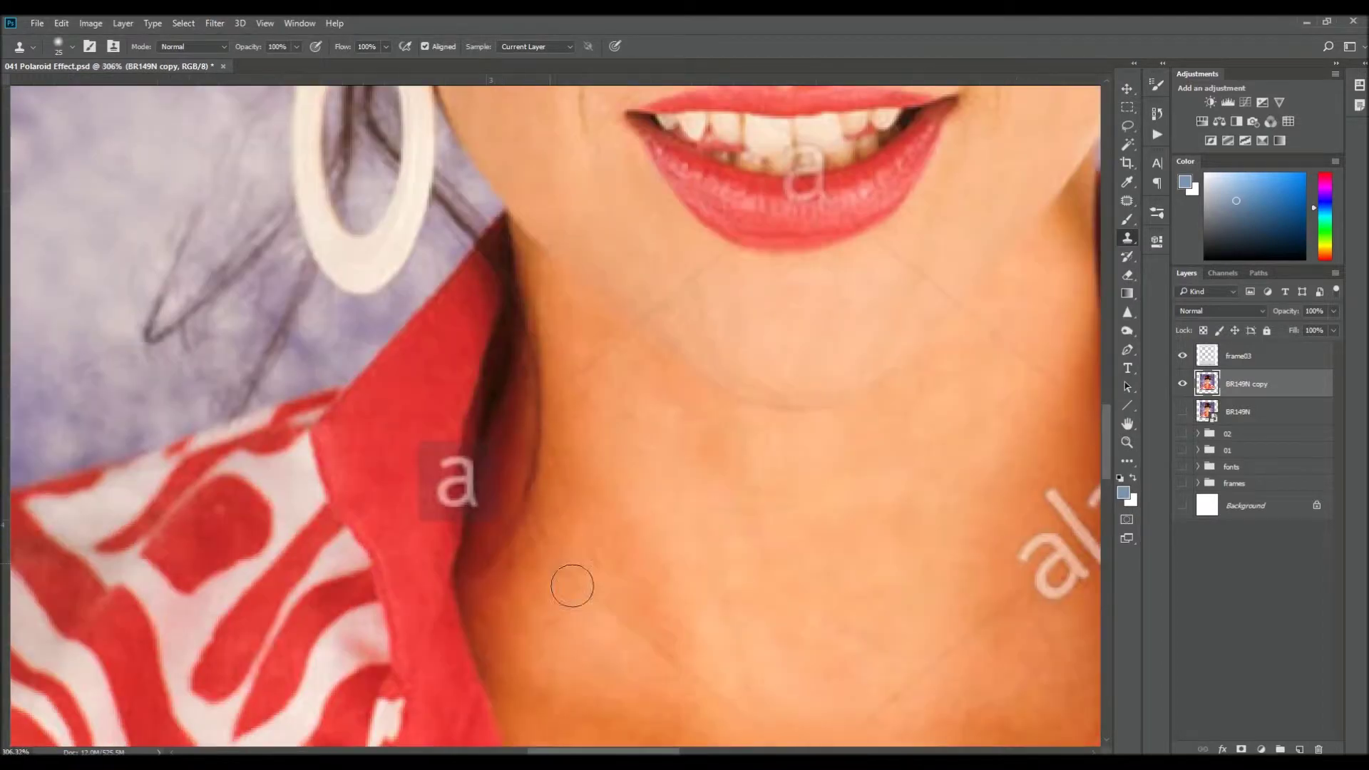
scroll(555, 482, "left", 2)
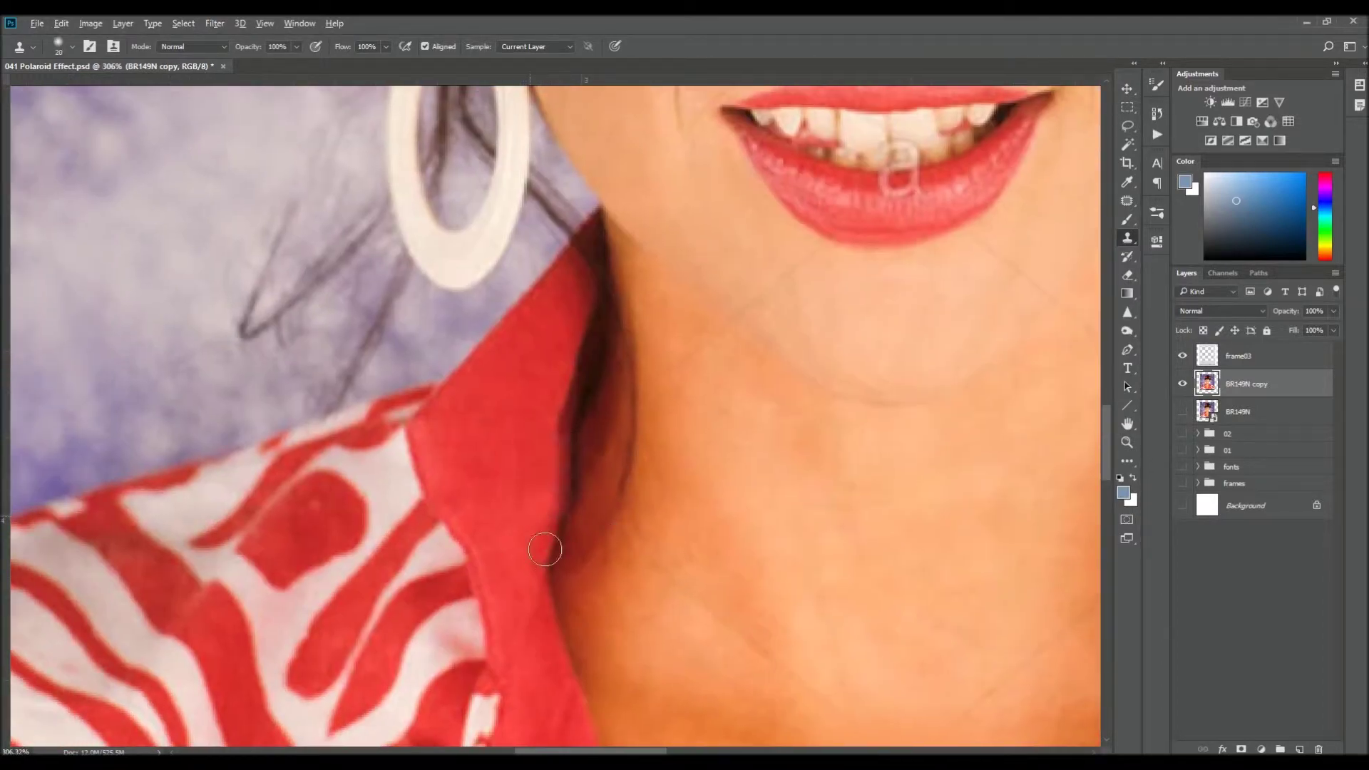
scroll(563, 465, "right", 5)
Clone away the watermark letters on the collar and neck
mouse_move(684, 384)
left_mouse_down()
mouse_move(642, 357)
mouse_move(605, 471)
left_mouse_up()
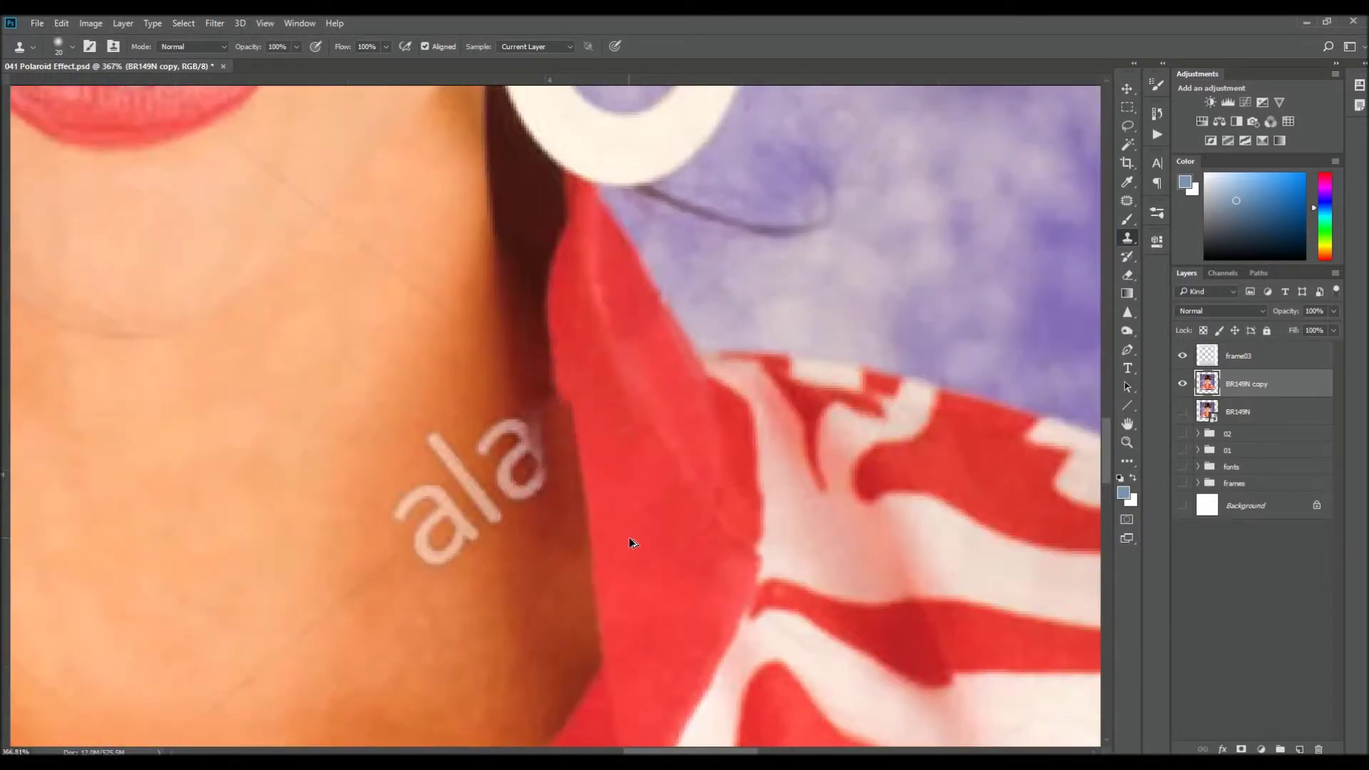
left_click_drag(531, 427, 566, 499)
left_click_drag(470, 492, 420, 556)
left_click_drag(463, 428, 492, 498)
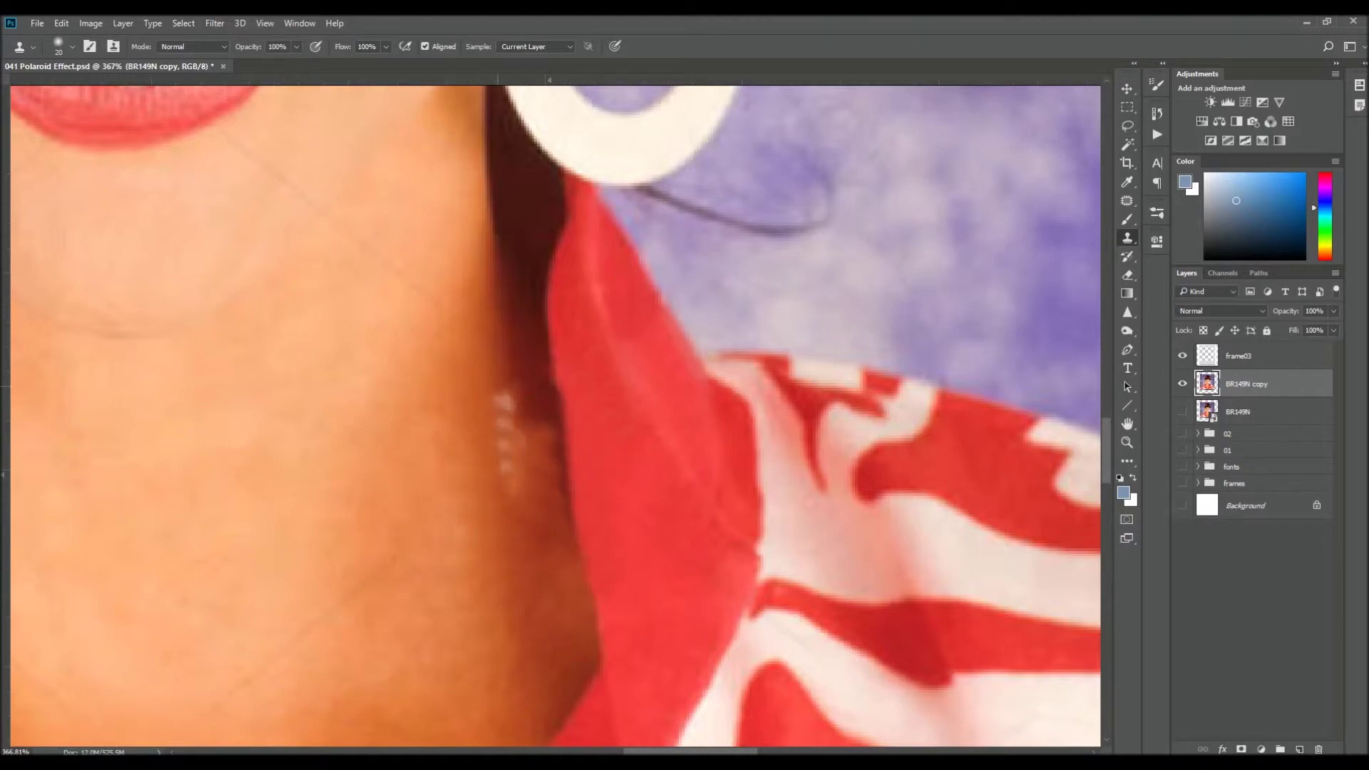
left_click_drag(527, 399, 542, 492)
Shrink the clone brush and start cloning the watermark off the cheek
scroll(542, 442, "down", 2)
scroll(513, 455, "up", 2)
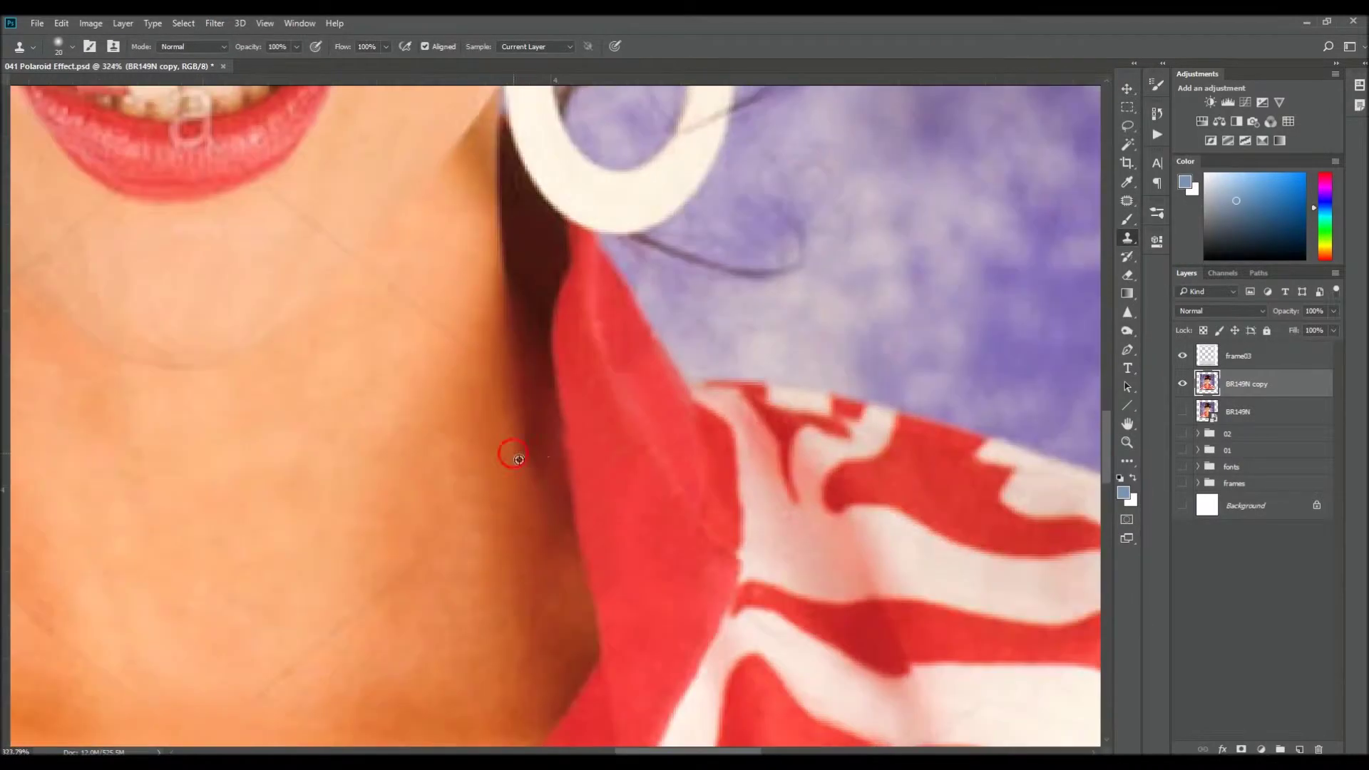
scroll(556, 458, "down", 2)
scroll(956, 467, "down", 3)
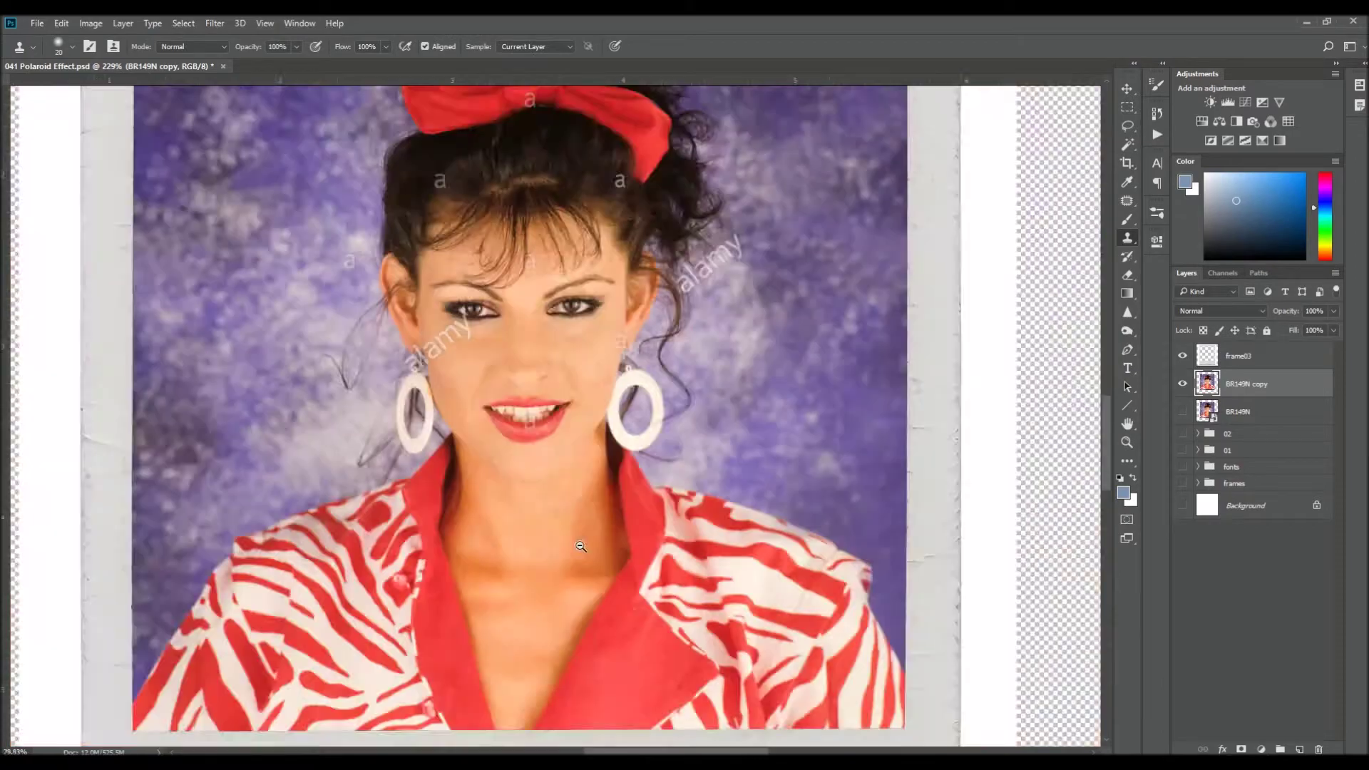
scroll(571, 544, "up", 3)
scroll(670, 556, "down", 1)
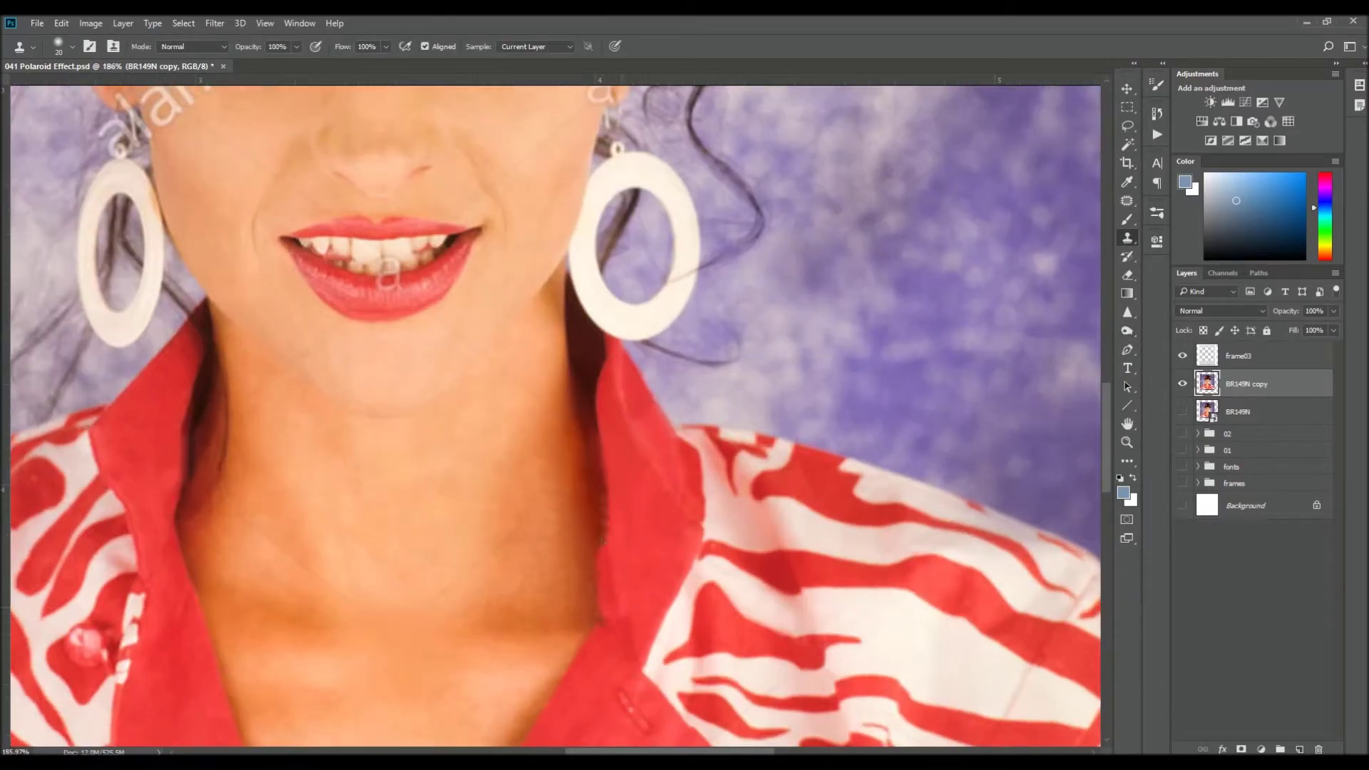
scroll(602, 540, "up", 2)
scroll(620, 498, "down", 4)
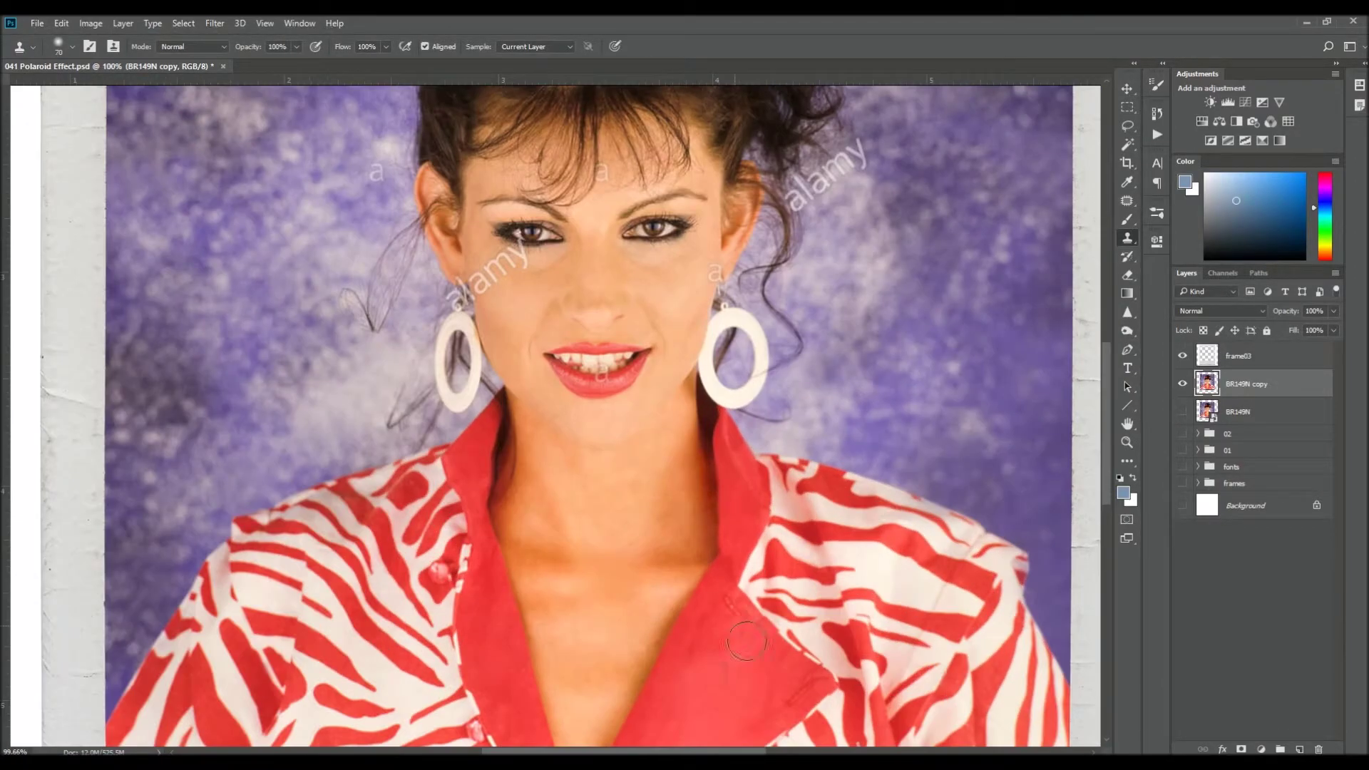
scroll(747, 640, "up", 1)
scroll(763, 452, "up", 2)
scroll(749, 549, "up", 2)
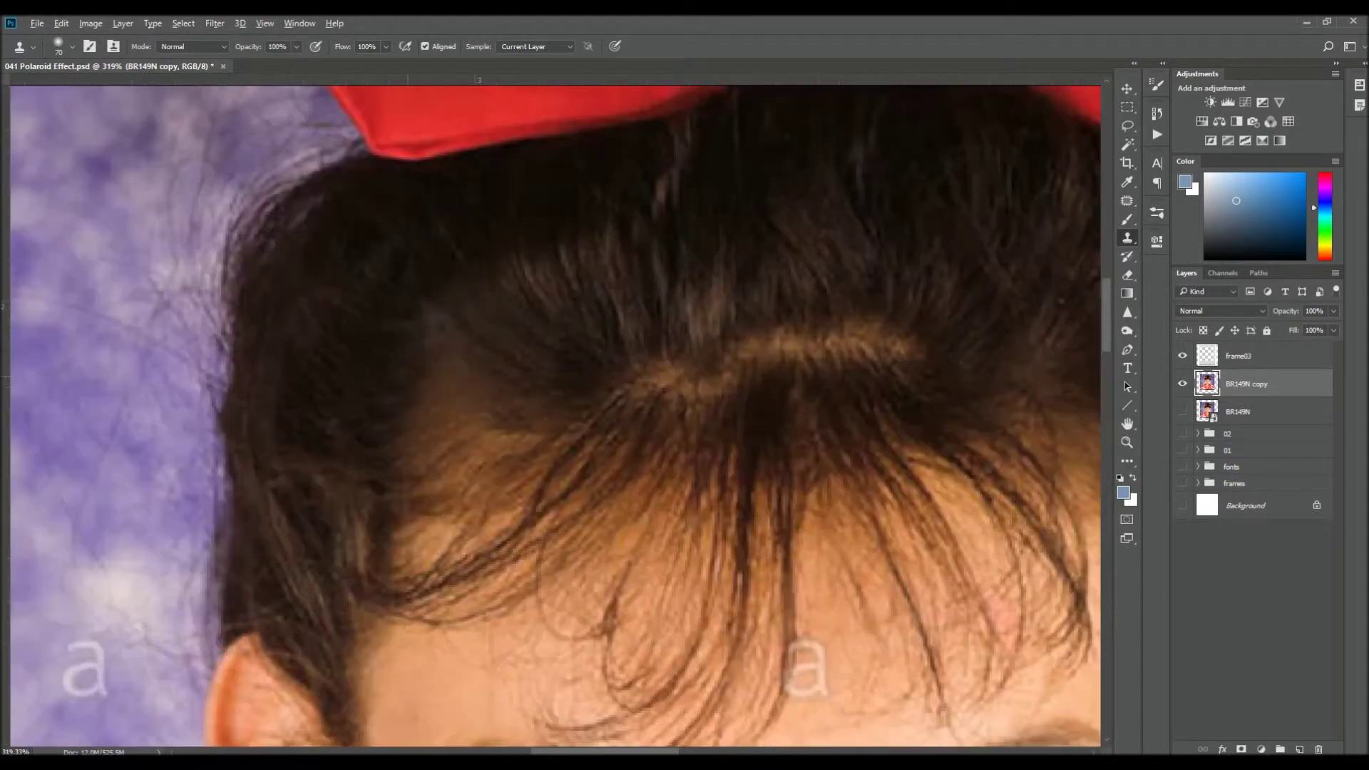
scroll(578, 364, "down", 3)
scroll(452, 345, "up", 1)
scroll(566, 223, "down", 1)
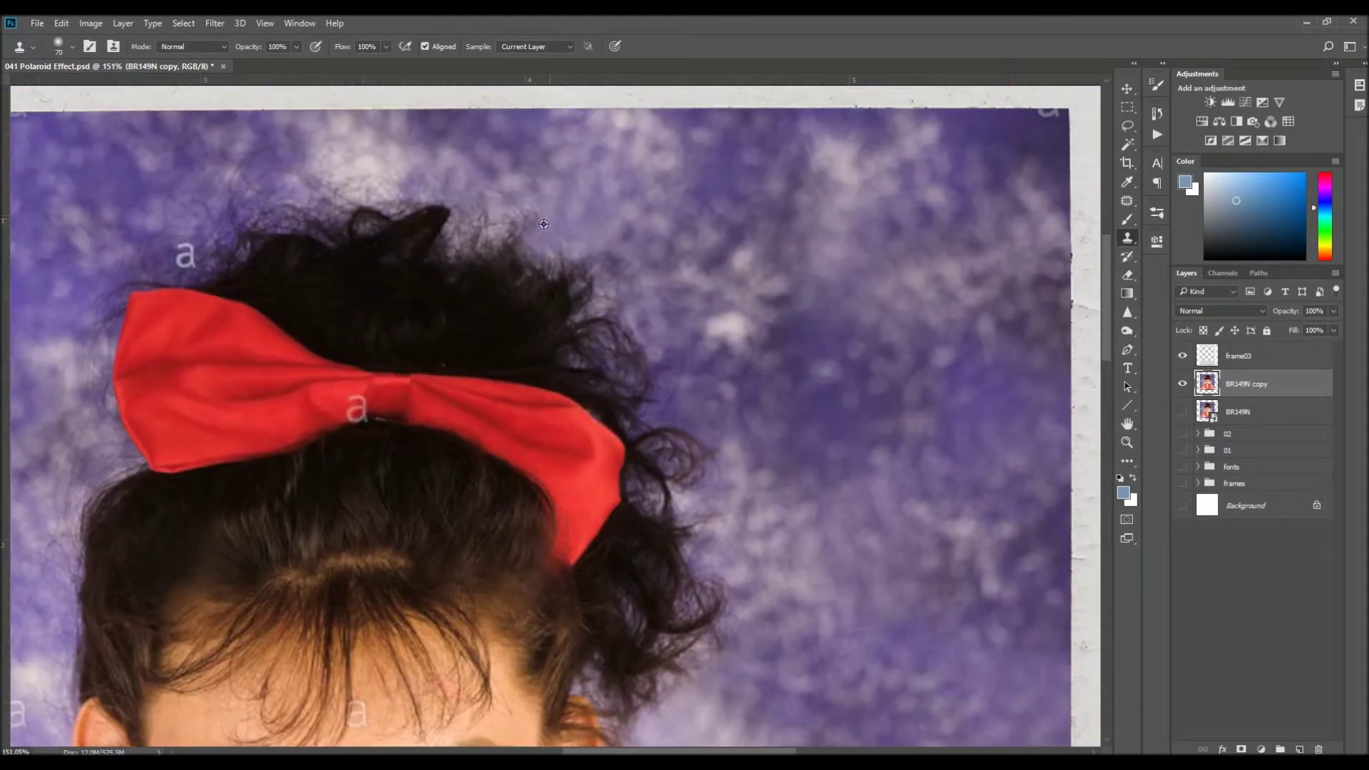
scroll(570, 286, "down", 2)
scroll(724, 292, "up", 1)
scroll(724, 292, "up", 1)
scroll(727, 286, "down", 5)
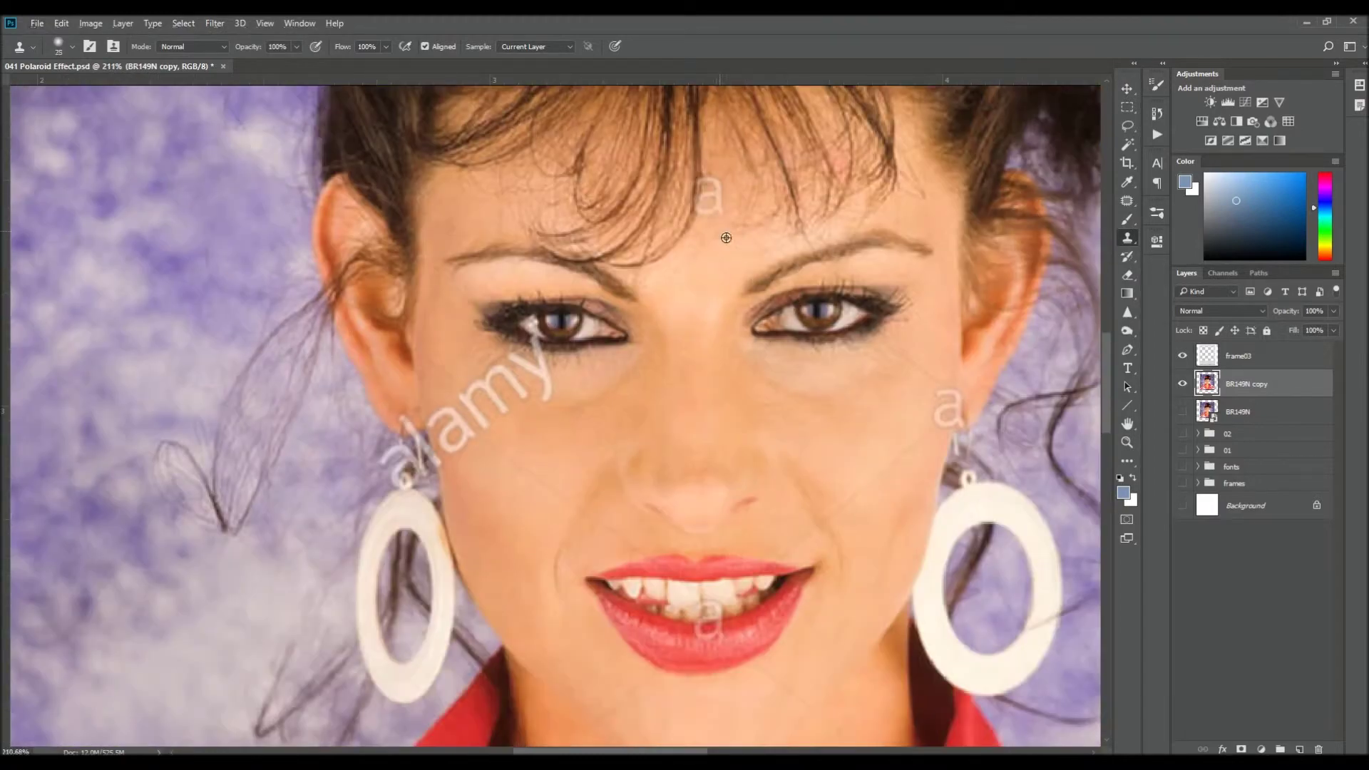
left_click_drag(942, 396, 614, 298)
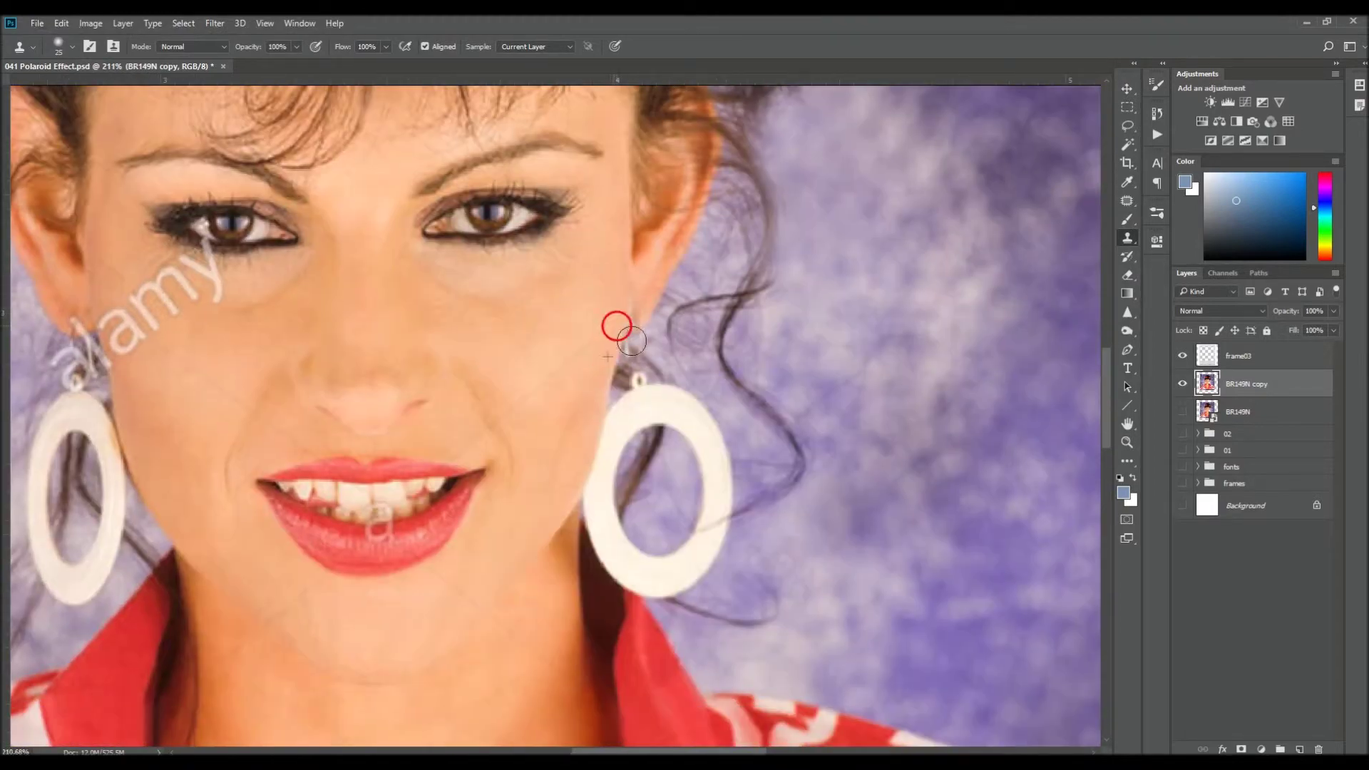
scroll(563, 352, "down", 2)
scroll(360, 290, "left", 2)
scroll(428, 307, "up", 3)
key("bracketleft")
key("bracketleft")
key("bracketleft")
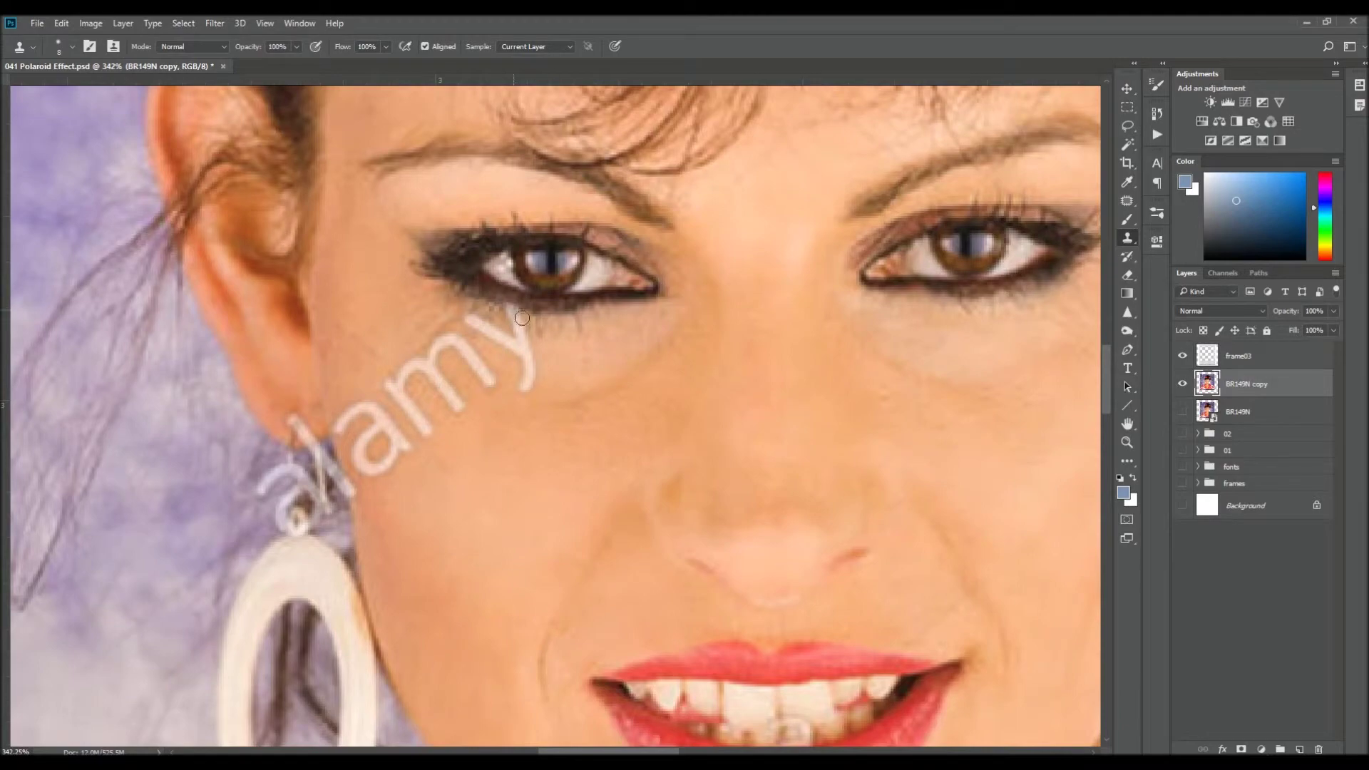
mouse_move(360, 389)
left_mouse_down()
mouse_move(460, 438)
mouse_move(464, 373)
left_mouse_up()
Sample skin beside the left earring and clone over the stud above it
scroll(464, 372, "down", 2)
key("o")
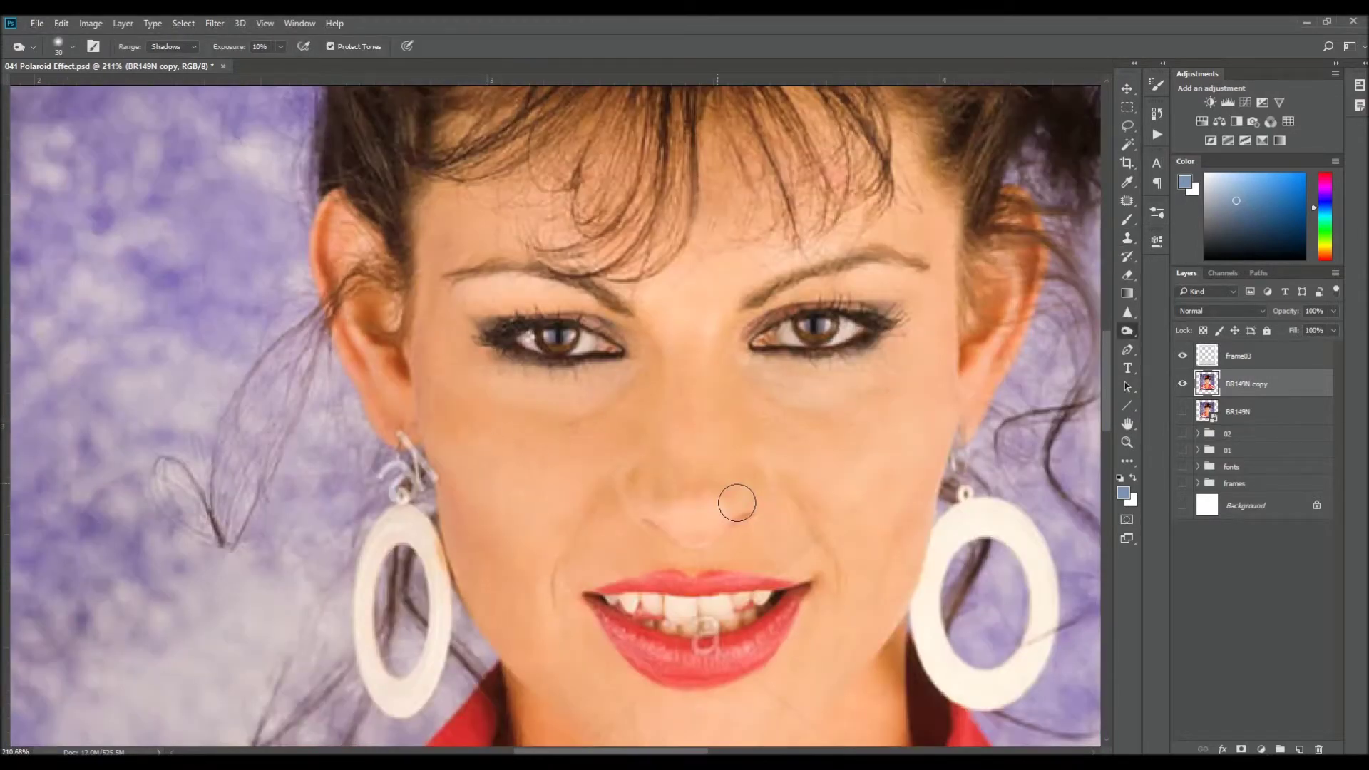
scroll(734, 498, "down", 1)
key("s")
scroll(480, 431, "left", 2)
scroll(497, 490, "up", 2)
left_click(472, 466, "alt")
left_click_drag(524, 505, 489, 519)
Fit the whole polaroid in view and select the existing colour correction group
scroll(499, 513, "down", 2)
scroll(666, 330, "up", 5)
scroll(633, 352, "down", 6)
scroll(759, 531, "up", 5)
scroll(592, 352, "down", 5)
scroll(620, 358, "up", 4)
scroll(598, 366, "up", 3)
mouse_move(636, 355)
left_mouse_down()
mouse_move(437, 360)
mouse_move(691, 698)
mouse_move(565, 272)
mouse_move(674, 281)
mouse_move(174, 311)
left_mouse_up()
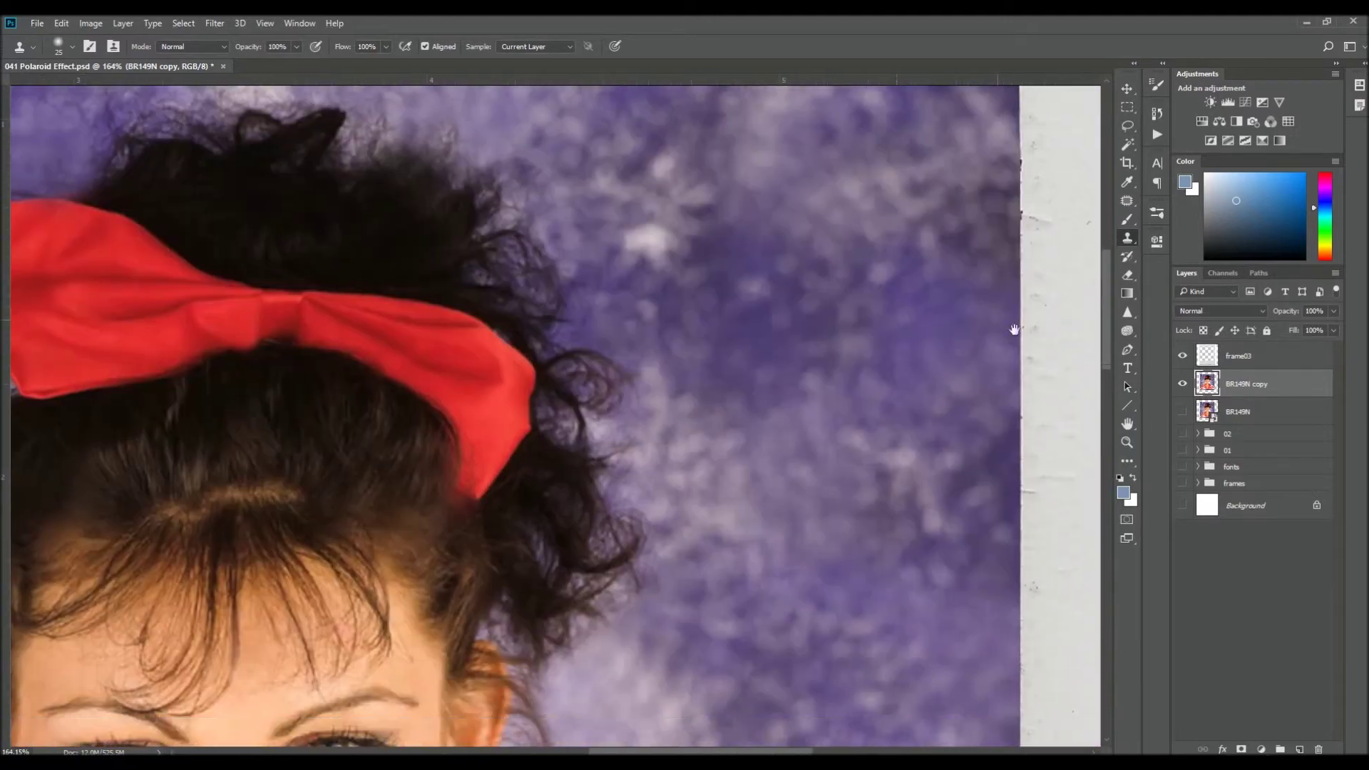
key("ctrl+0")
left_click(1197, 434)
Copy the colour correction group above BR149N copy and review its Color Balance and Curves
left_click_drag(1255, 463, 1264, 378)
left_click(1199, 378)
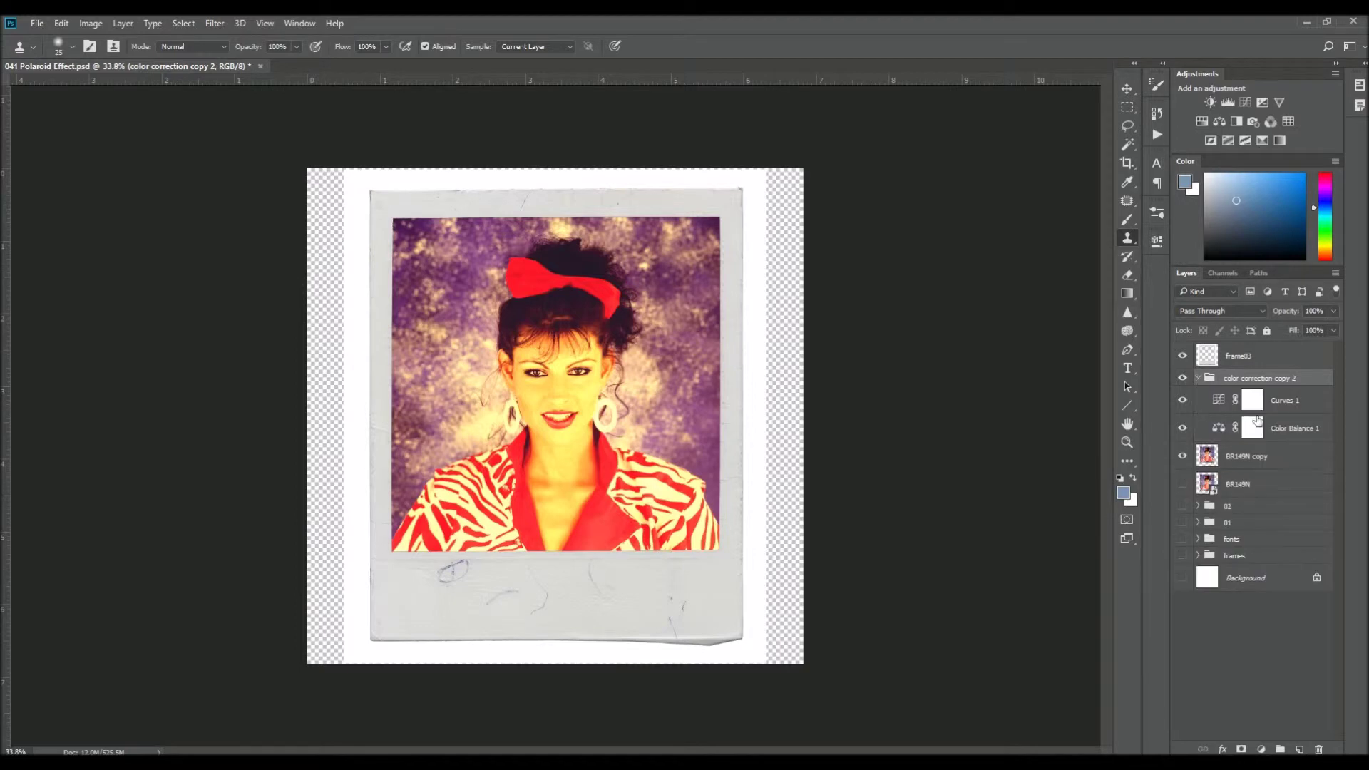
double_click(1218, 427)
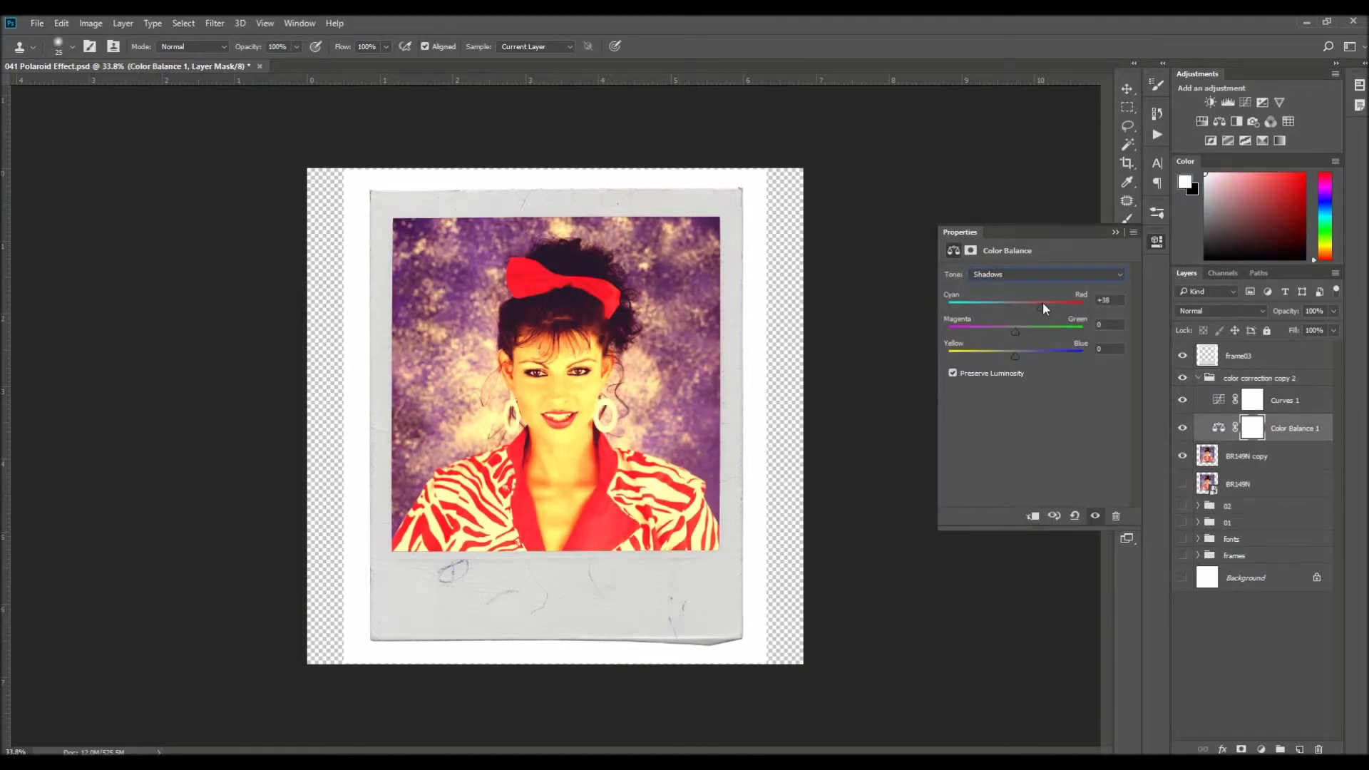
left_click(1218, 400)
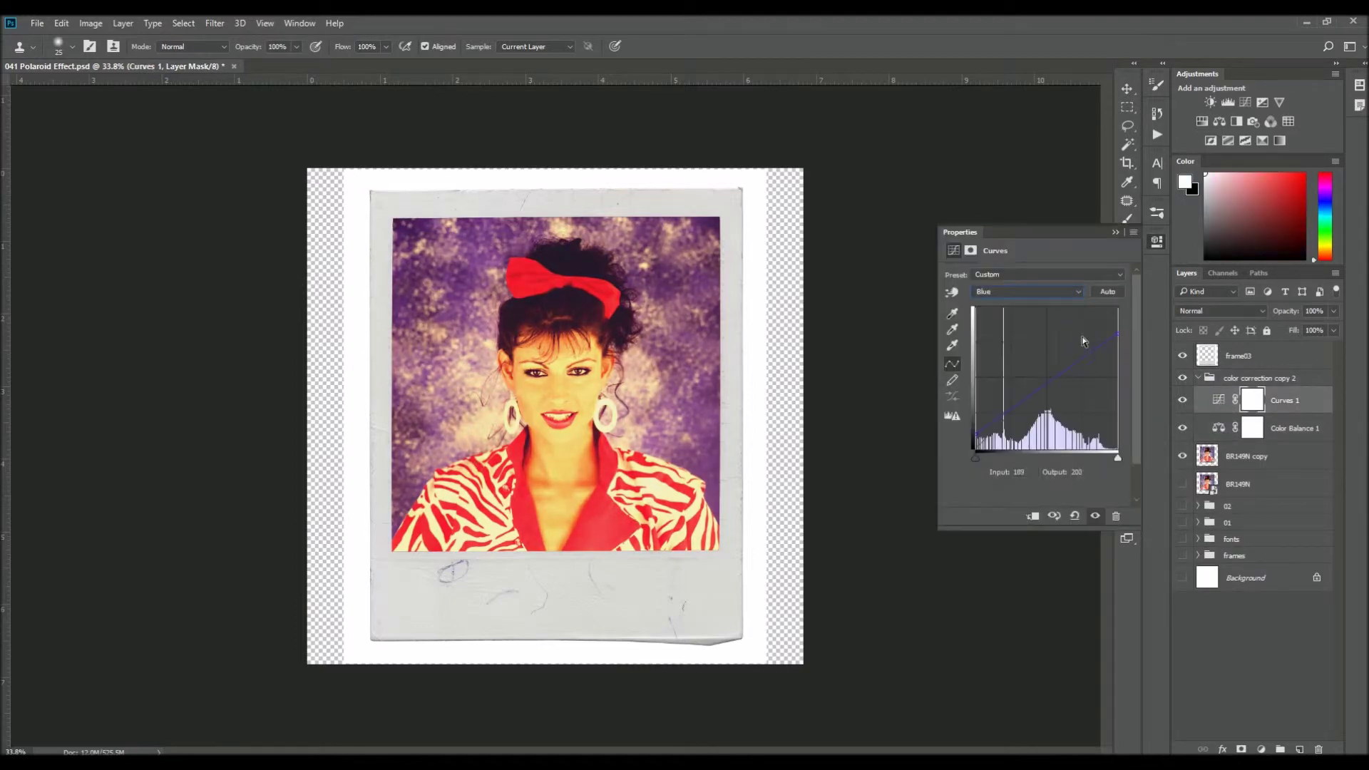
left_click(1198, 378)
Duplicate BR149N copy twice, blur the top copy 1.3 px, and add the film texture in Soft Light
left_click(1246, 400)
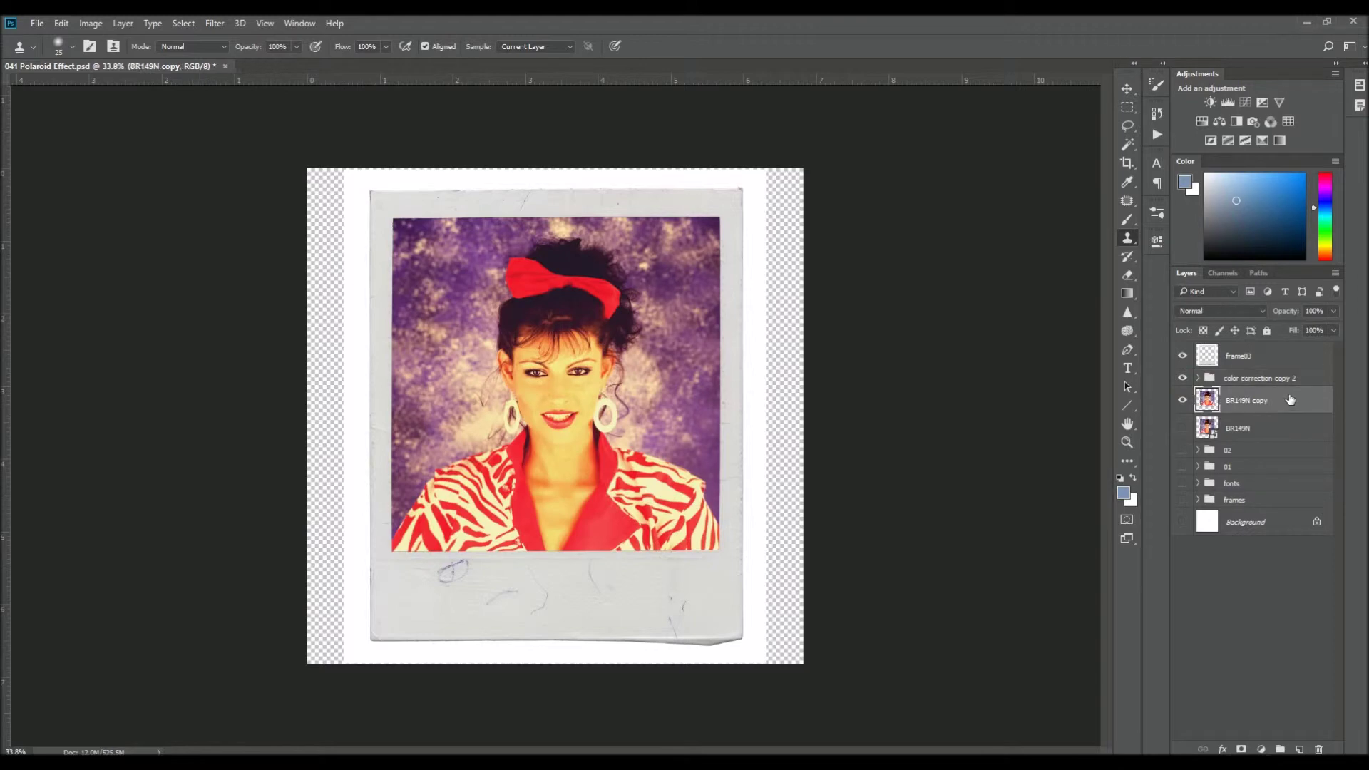
key("ctrl+j")
left_click(215, 23)
key("Escape")
key("ctrl+j")
left_click(215, 23)
left_click(161, 236)
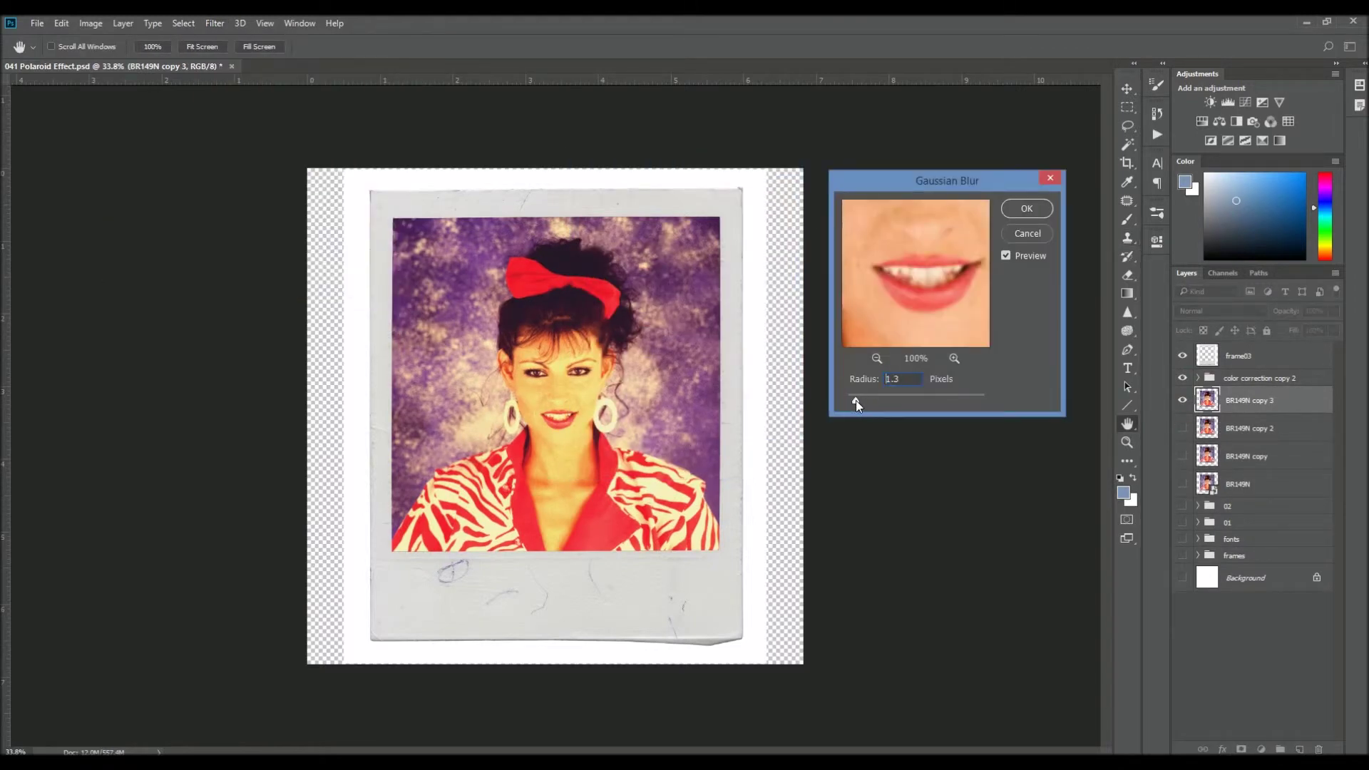
key("Return")
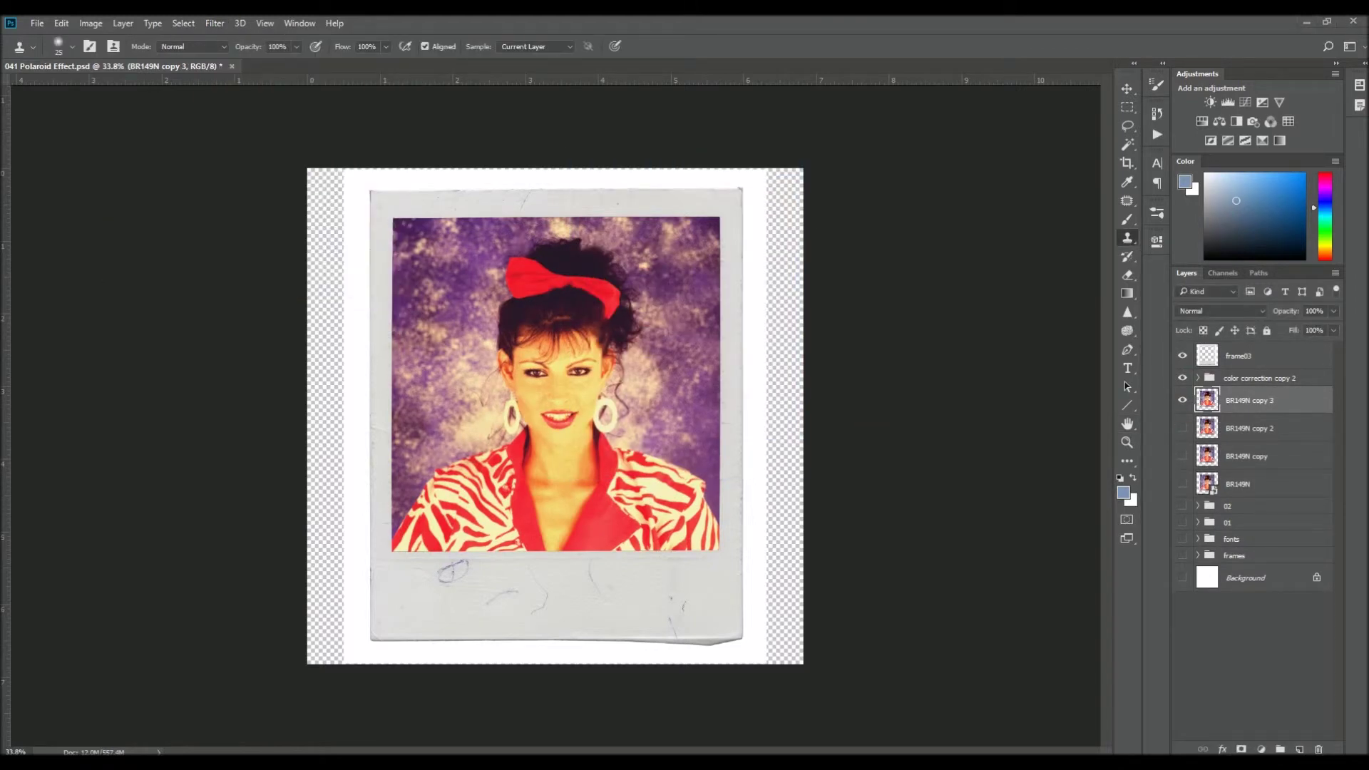
key("Return")
key("shift+alt+f")
Add a hidden Hue/Saturation 3 adjustment and group the portrait's layers as group 03
left_click(1260, 748)
left_click(1283, 589)
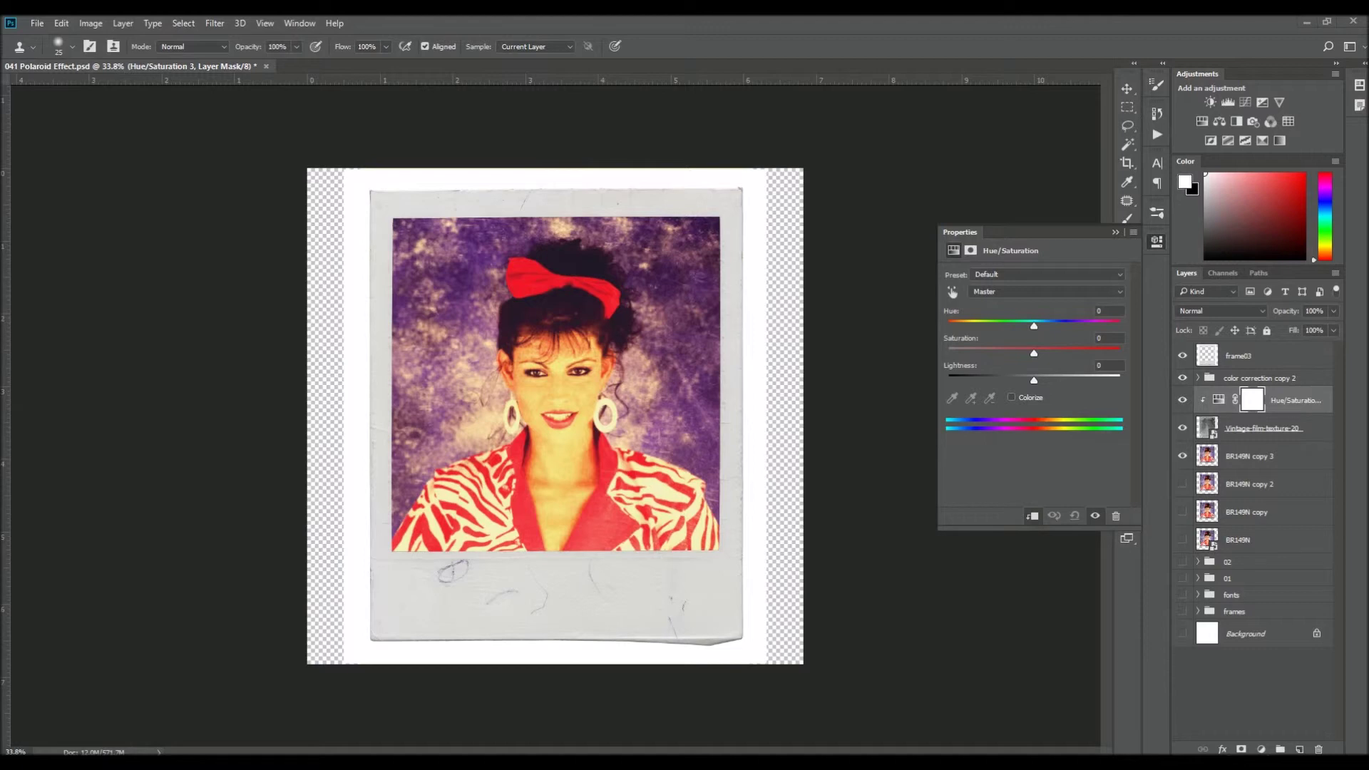
left_click(1182, 400)
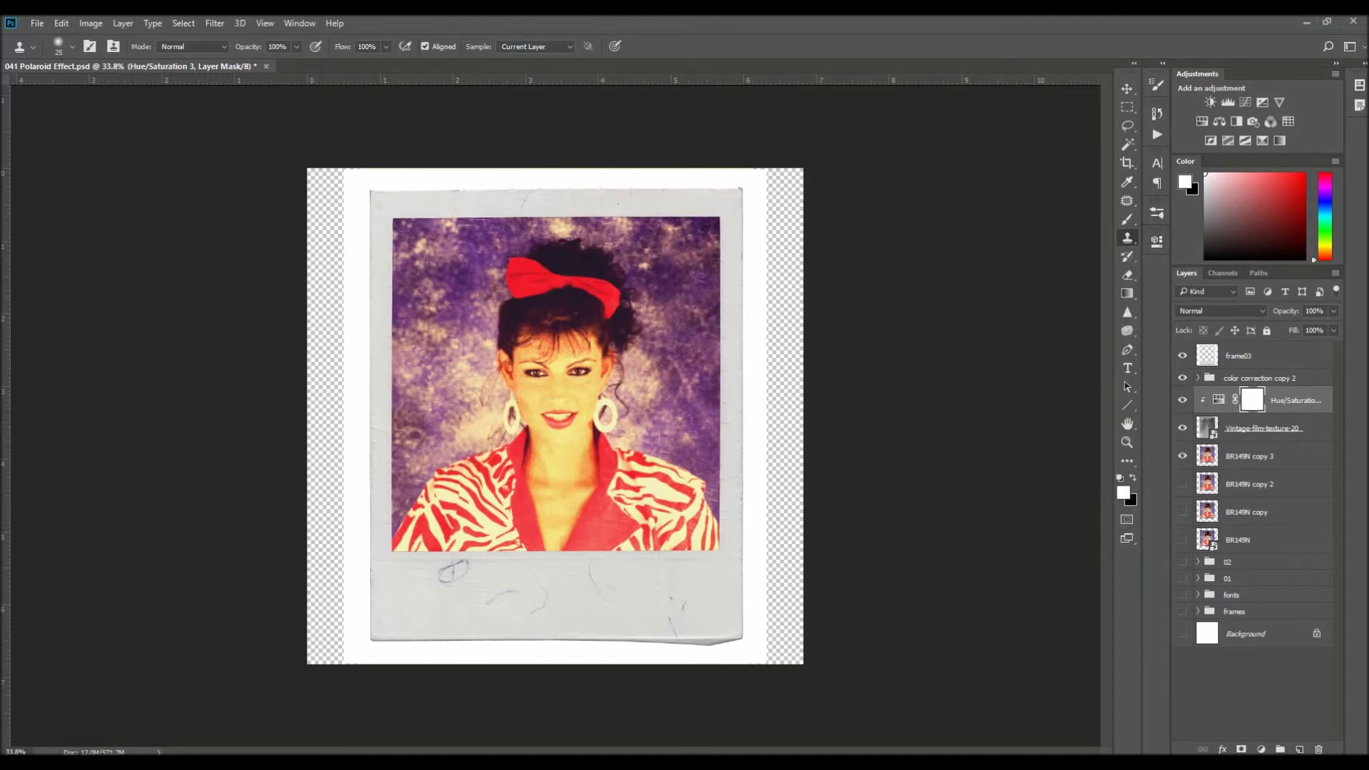
left_click(1239, 355)
left_click(1239, 540, "shift")
key("ctrl+g")
left_click_drag(1182, 349, 1182, 366)
Inspect group 02's Color Balance and Curves settings, then collapse and hide group 02
left_click(1197, 365)
double_click(1230, 516)
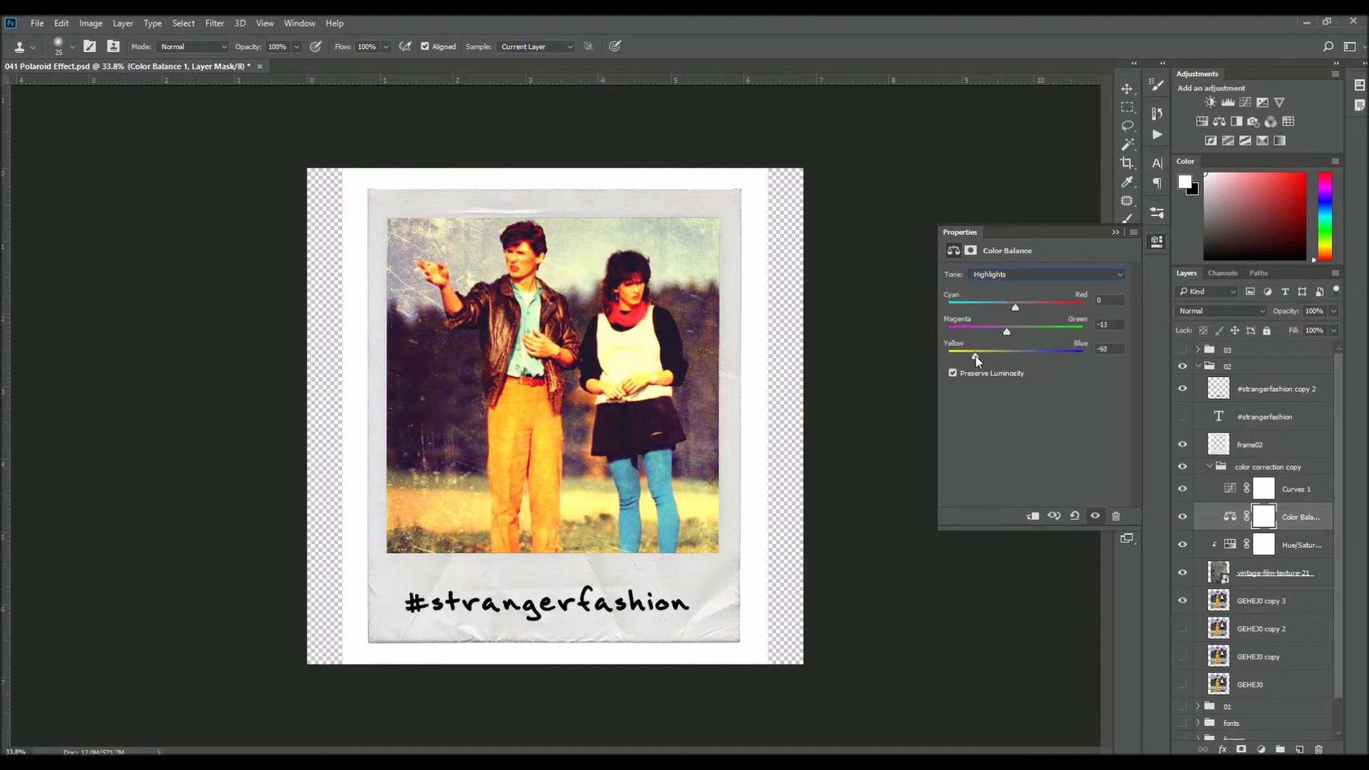
key("alt+bracketright")
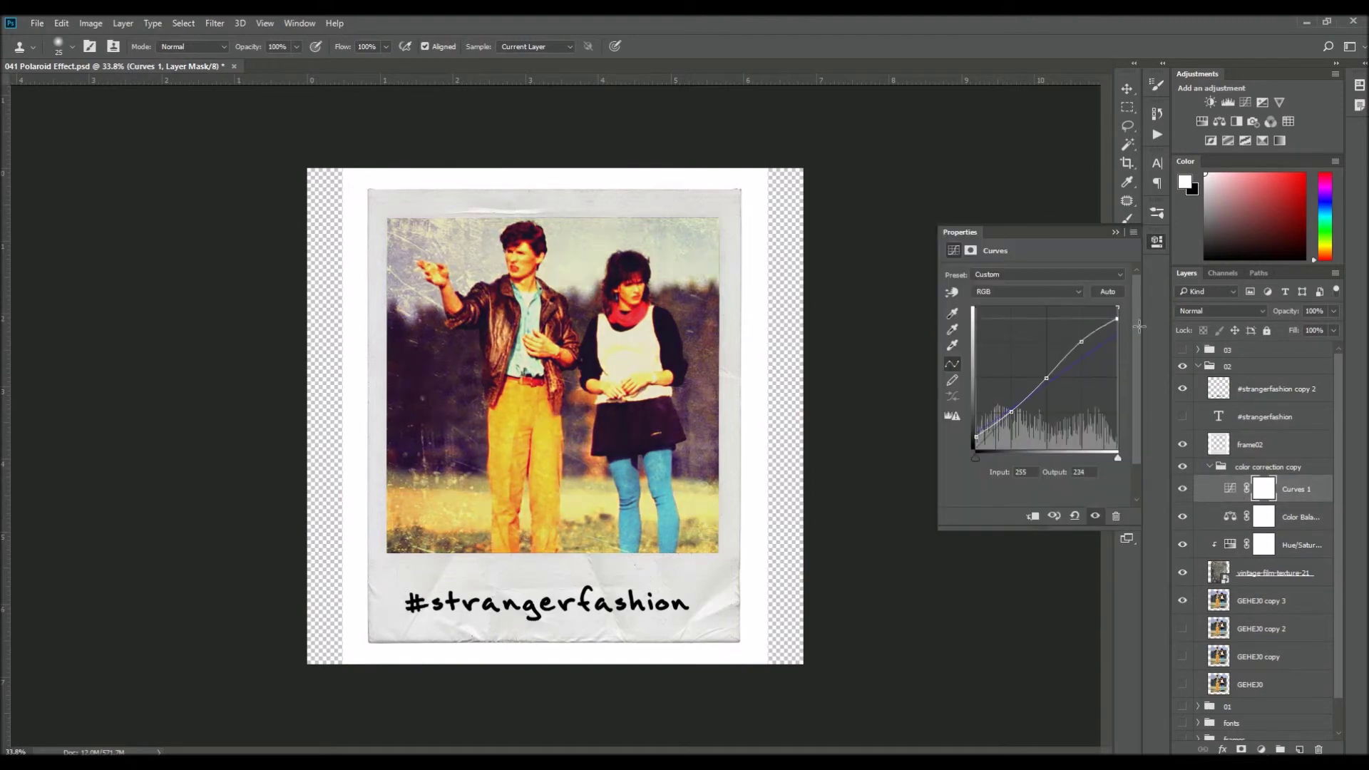
left_click(1116, 232)
left_click(1197, 366)
left_click(1182, 349)
Show group 03 and reveal the fonts group's #strangerfashion text layers
left_click(1262, 349)
left_click(1182, 399, "alt")
left_click(1197, 399)
left_click(1182, 421)
left_click(1181, 450)
key("ctrl+plus")
left_click(1182, 422)
Place a #strangerfashion caption on the polaroid's bottom border and move it into group 03
left_click_drag(1262, 449, 1262, 349)
left_click(1182, 377)
key("v")
left_click_drag(791, 560, 729, 676)
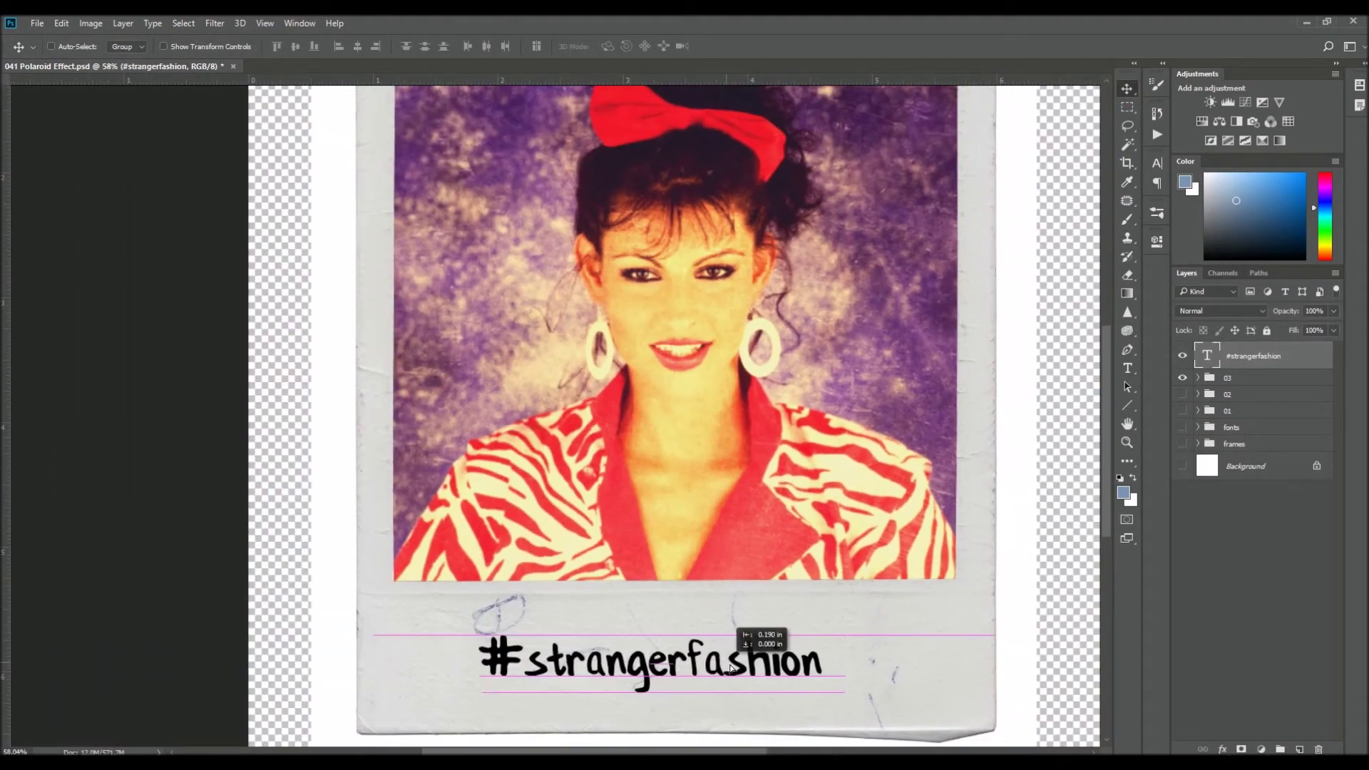
key("ctrl+0")
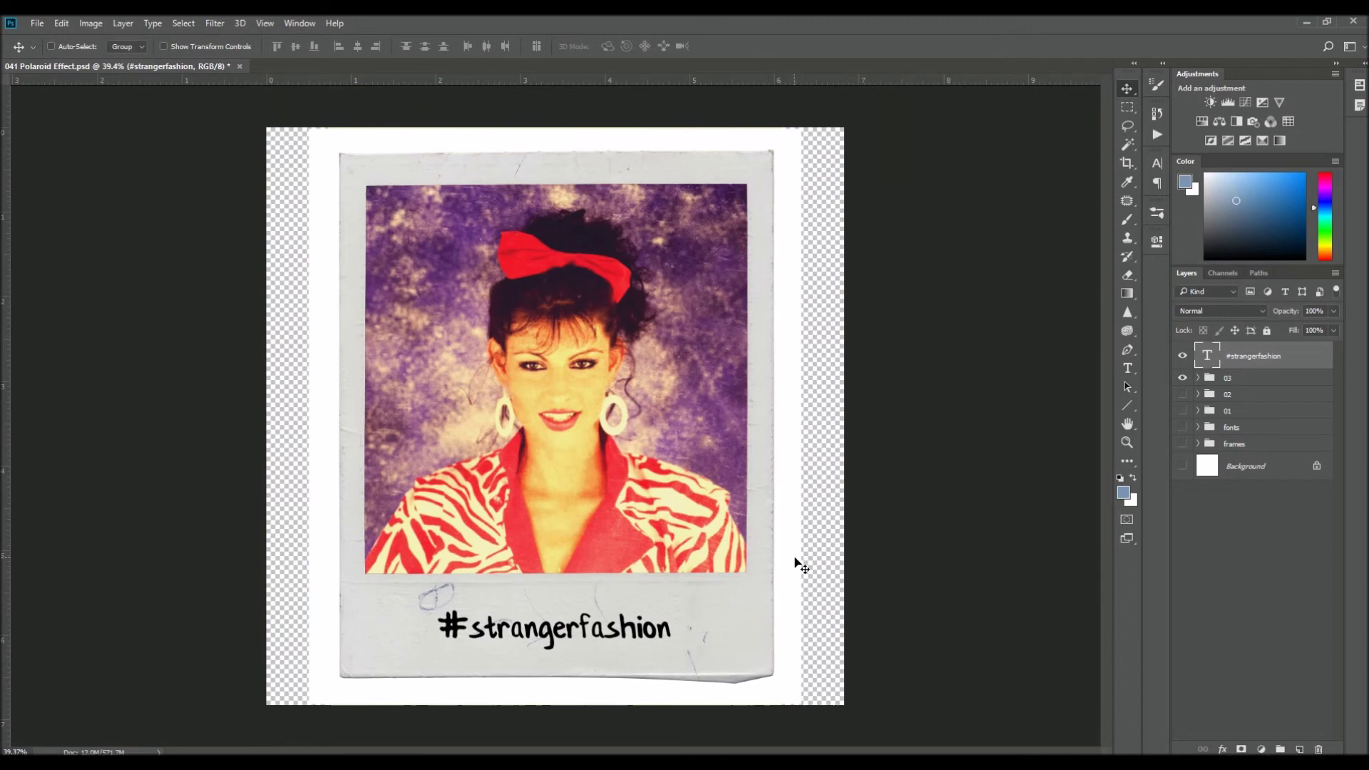
left_click_drag(1255, 356, 1255, 378)
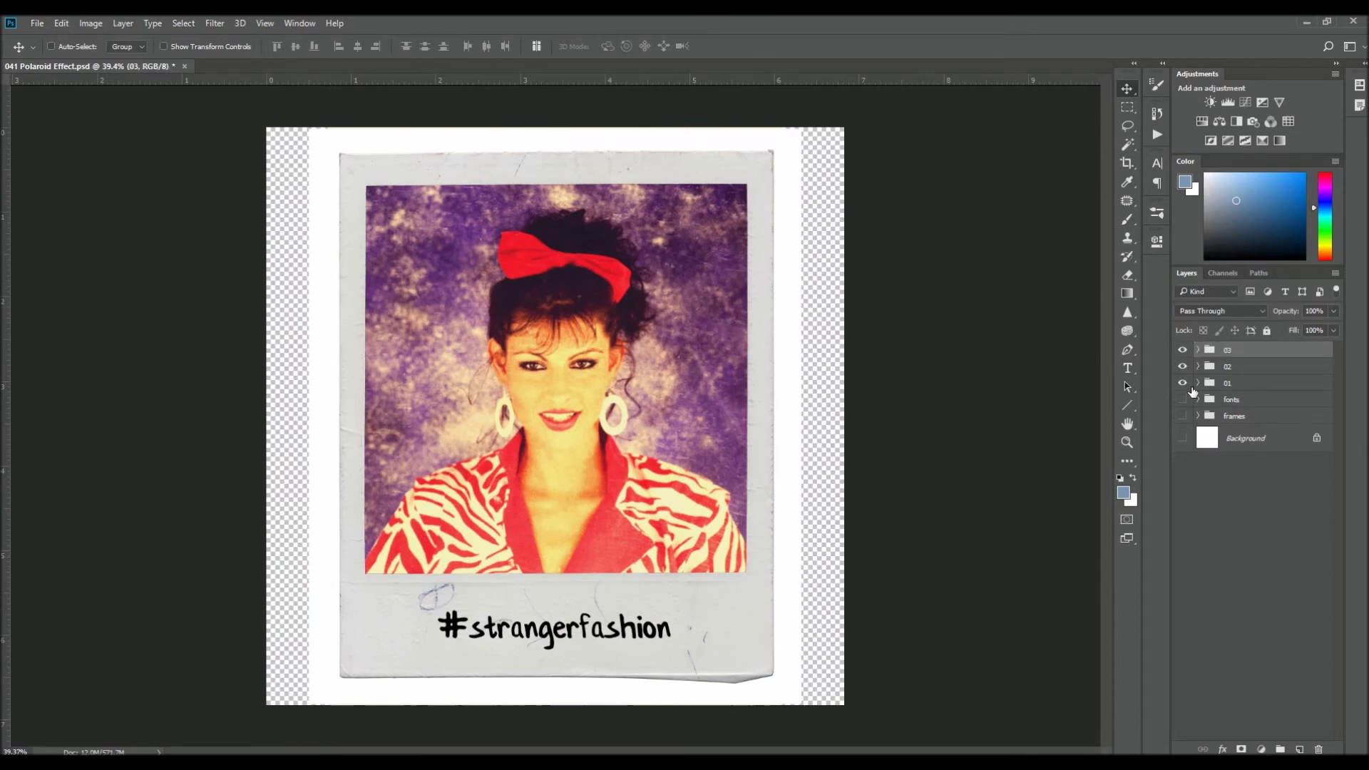
Toggle groups 02 and 03 to compare the three captioned polaroids
left_click(1183, 350)
left_click(1184, 366)
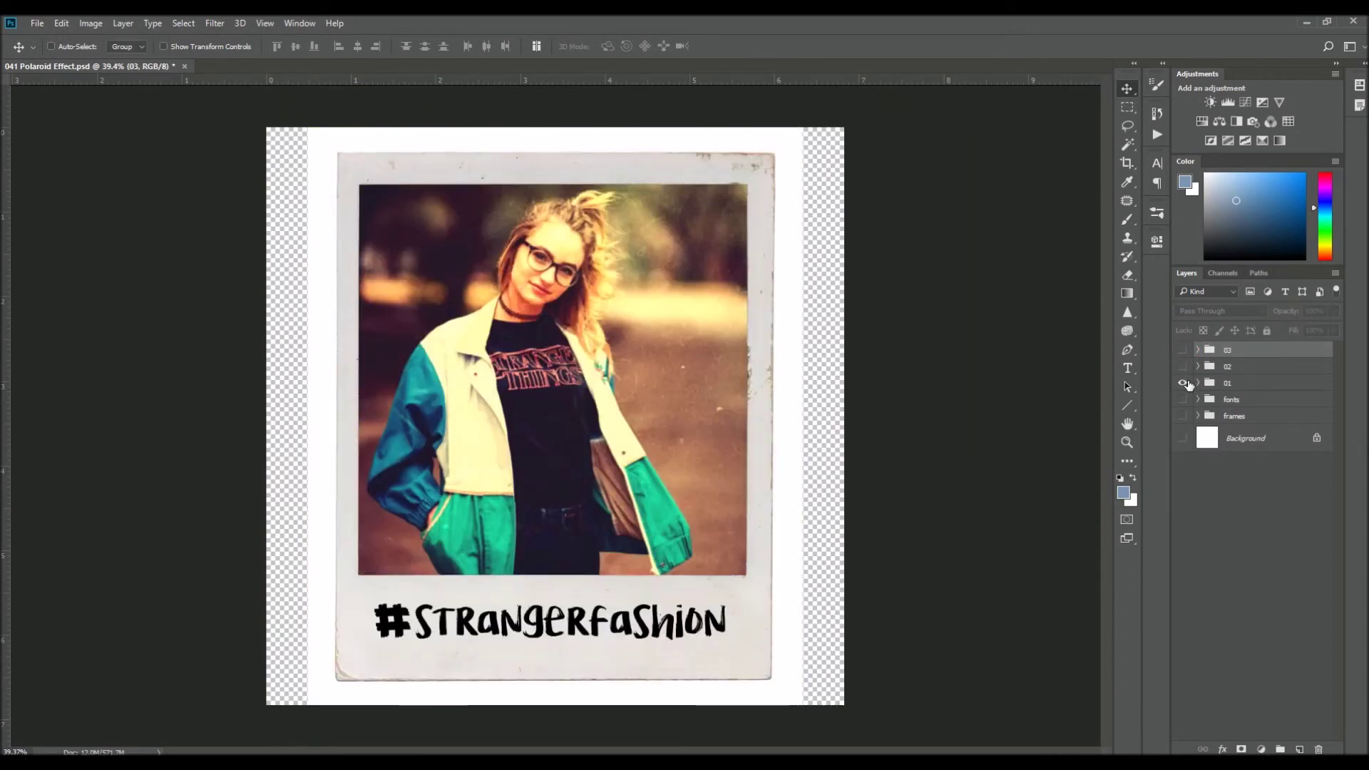
left_click(1189, 371)
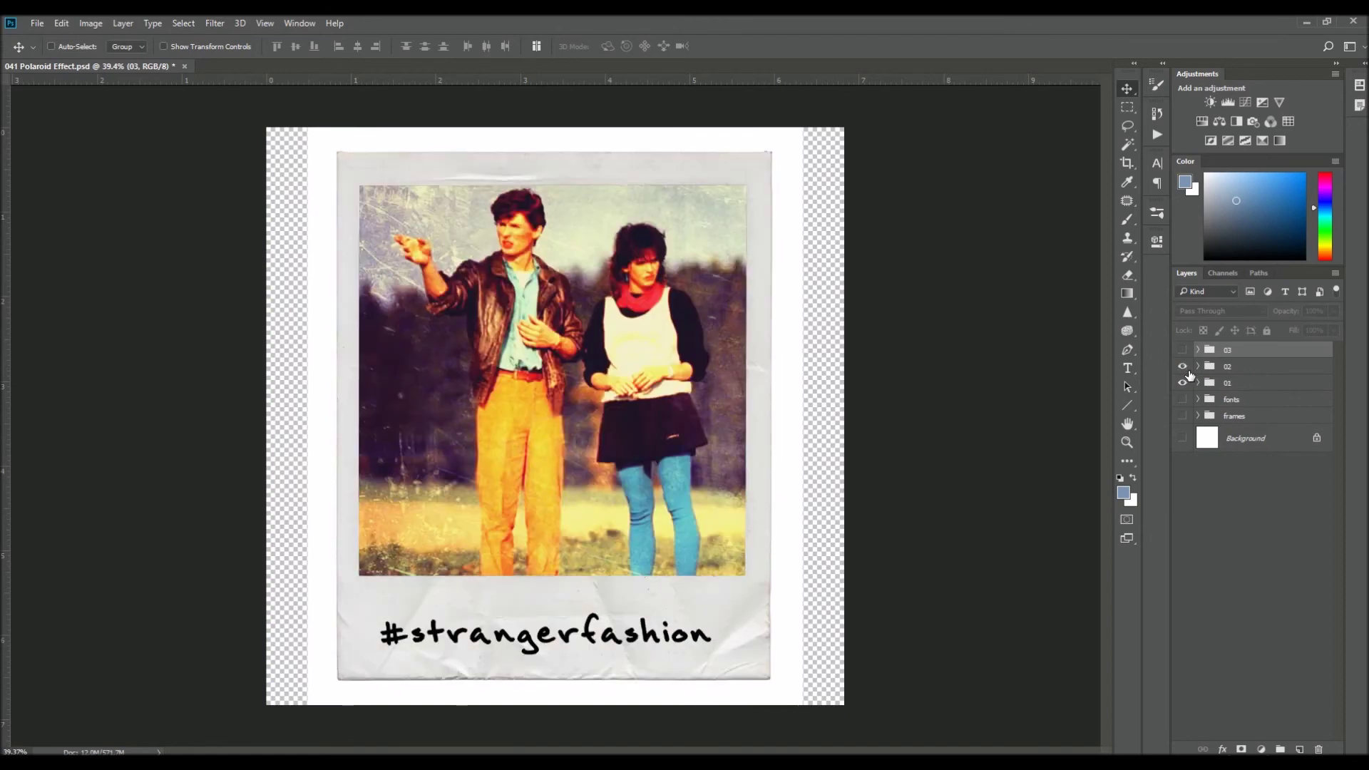
left_click(1186, 351)
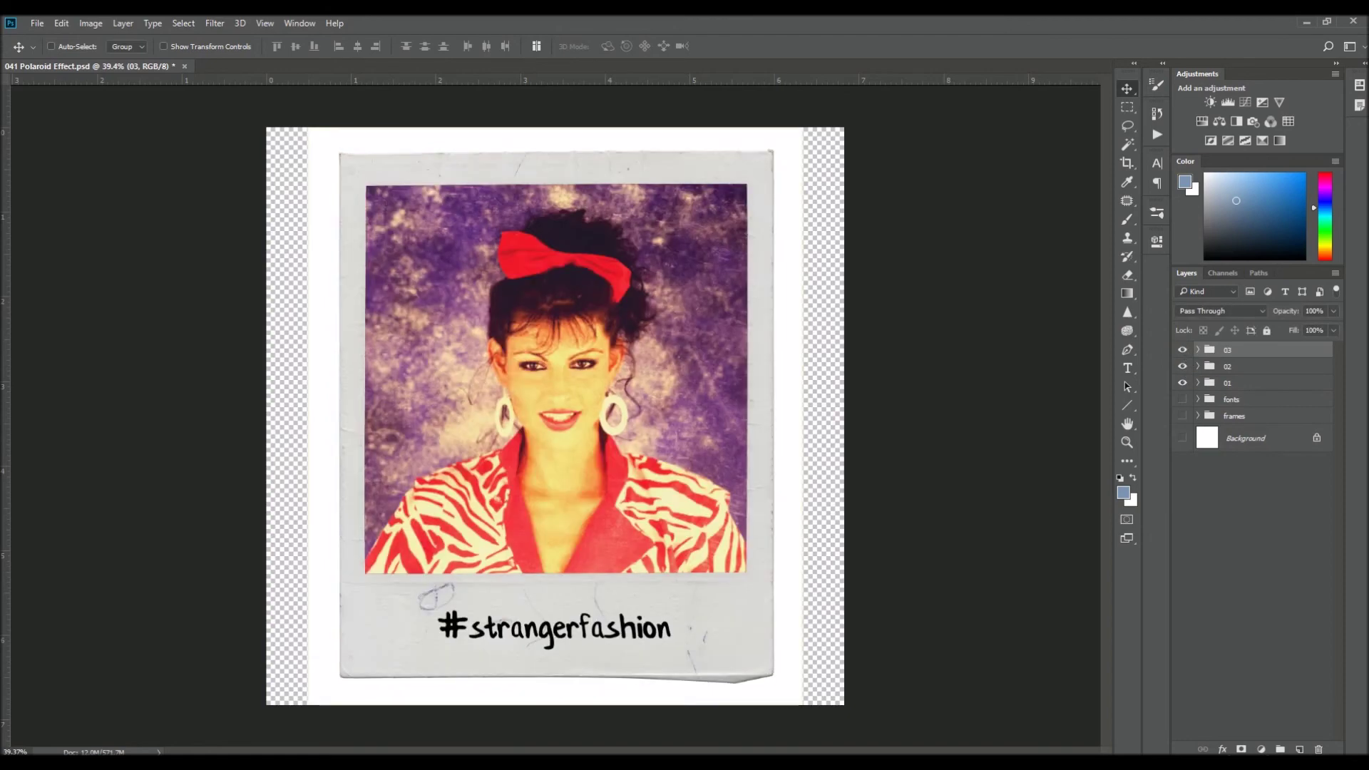